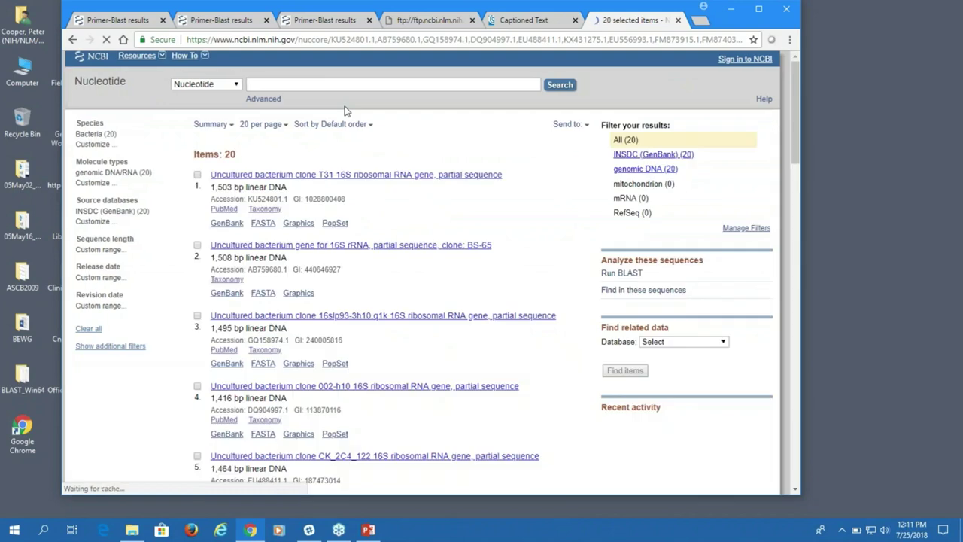
Run BLAST on all 20 uncultured bacterium 16S records in the Nucleotide results list.
{"action": "scroll", "coordinate": [368, 166], "scroll_direction": "down", "scroll_amount": 1}
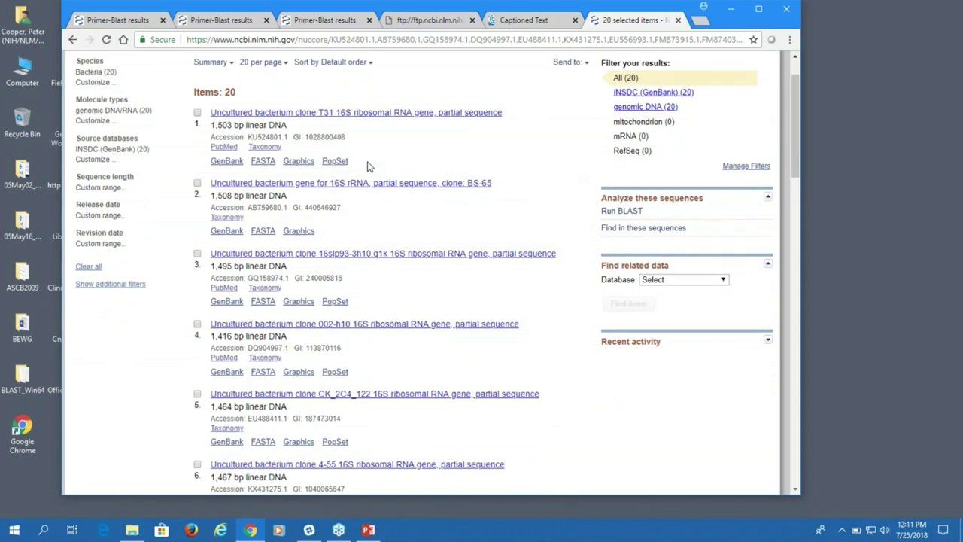
{"action": "scroll", "coordinate": [367, 166], "scroll_direction": "up", "scroll_amount": 1}
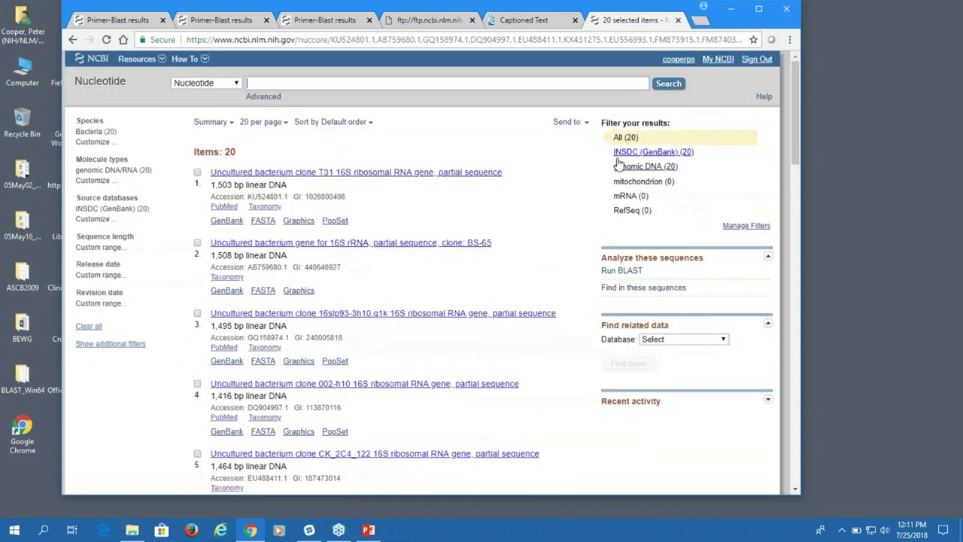
{"action": "left_click", "coordinate": [613, 273]}
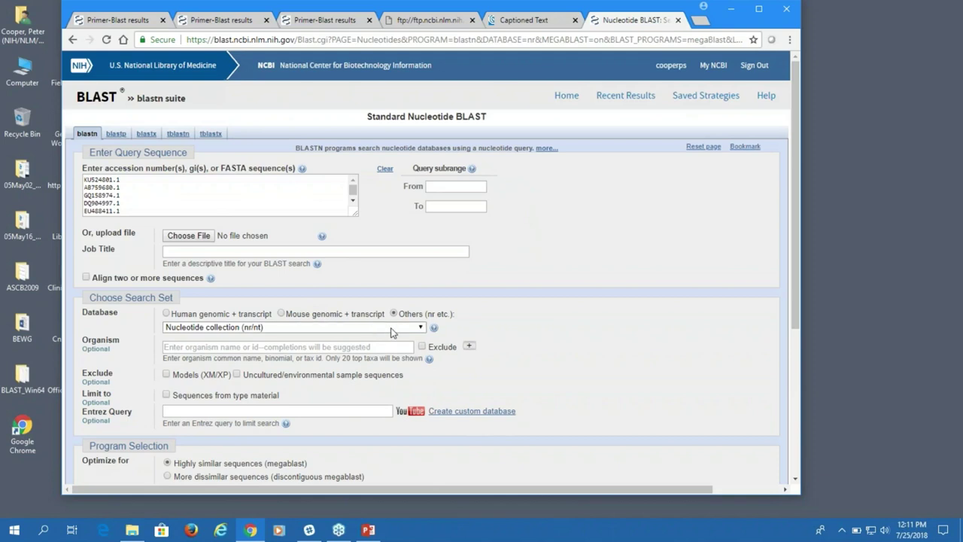
Set the BLAST search database to 16S ribosomal RNA sequences (Bacteria and Archaea).
{"action": "scroll", "coordinate": [399, 331], "scroll_direction": "down", "scroll_amount": 2}
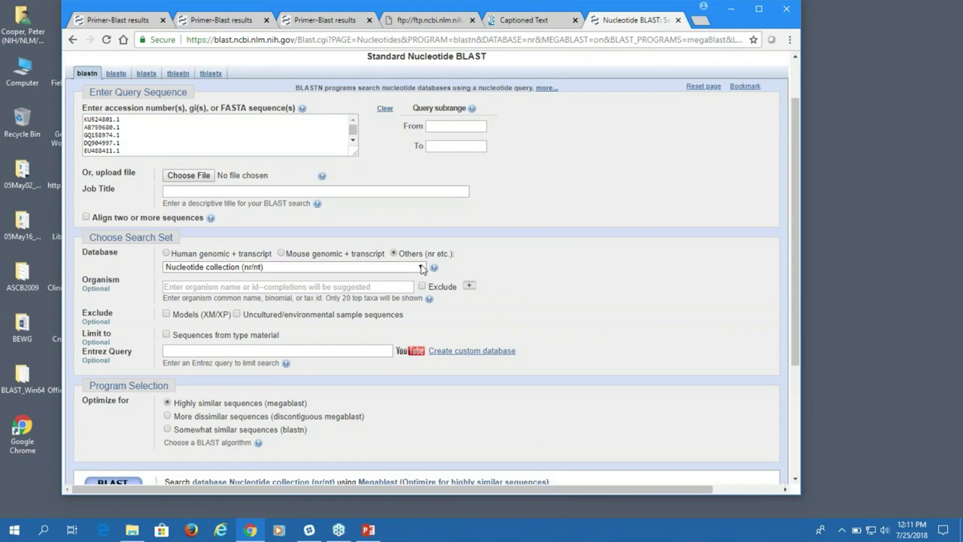
{"action": "left_click", "coordinate": [421, 268]}
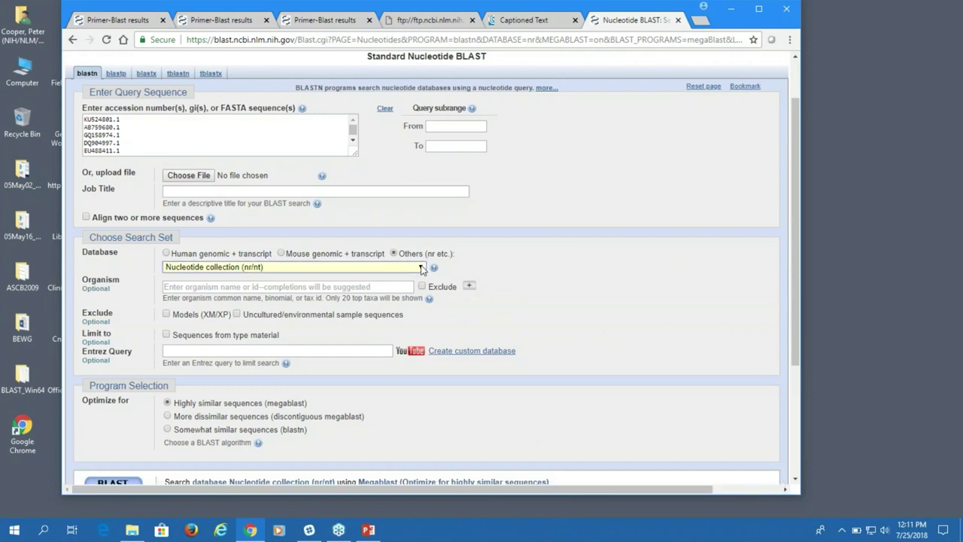
{"action": "left_click", "coordinate": [422, 268]}
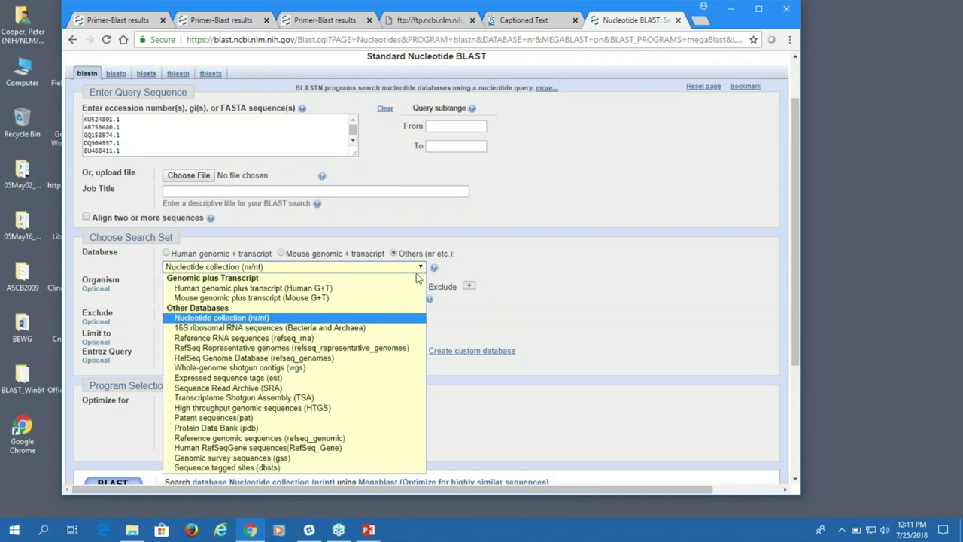
{"action": "left_click", "coordinate": [375, 329]}
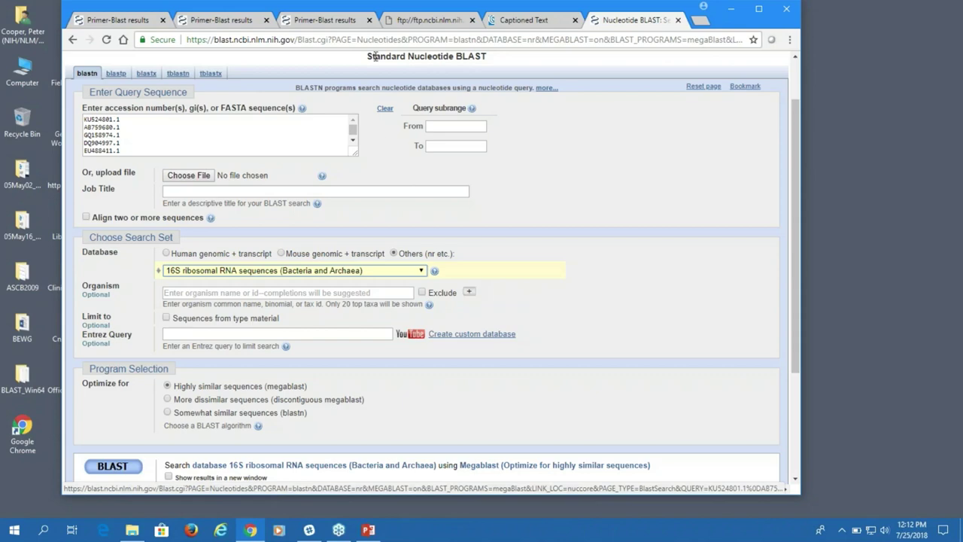
Copy the results URL listed under "blastn against 16S" in the Teaching_BLAST_Notes.txt page.
{"action": "left_click", "coordinate": [435, 22]}
{"action": "scroll", "coordinate": [408, 159], "scroll_direction": "up", "scroll_amount": 1}
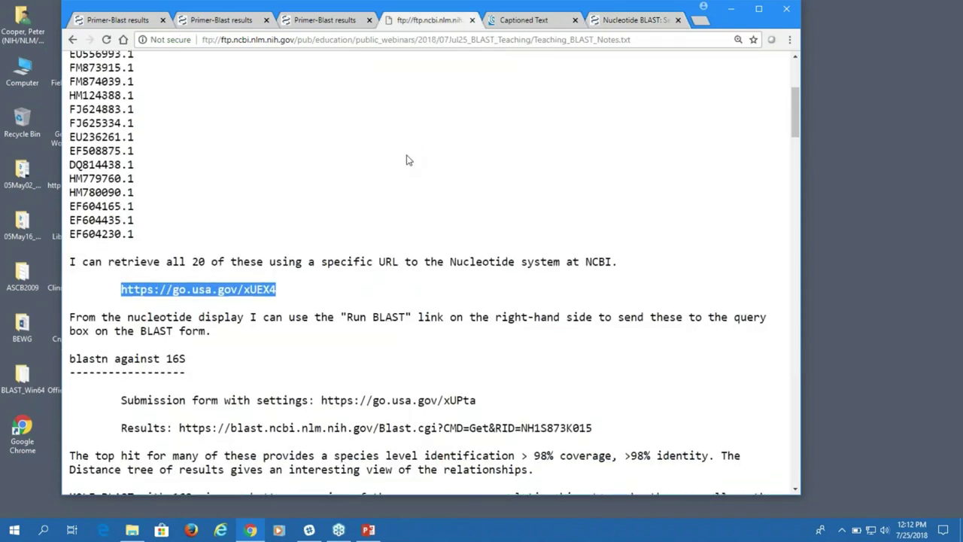
{"action": "scroll", "coordinate": [408, 159], "scroll_direction": "down", "scroll_amount": 2}
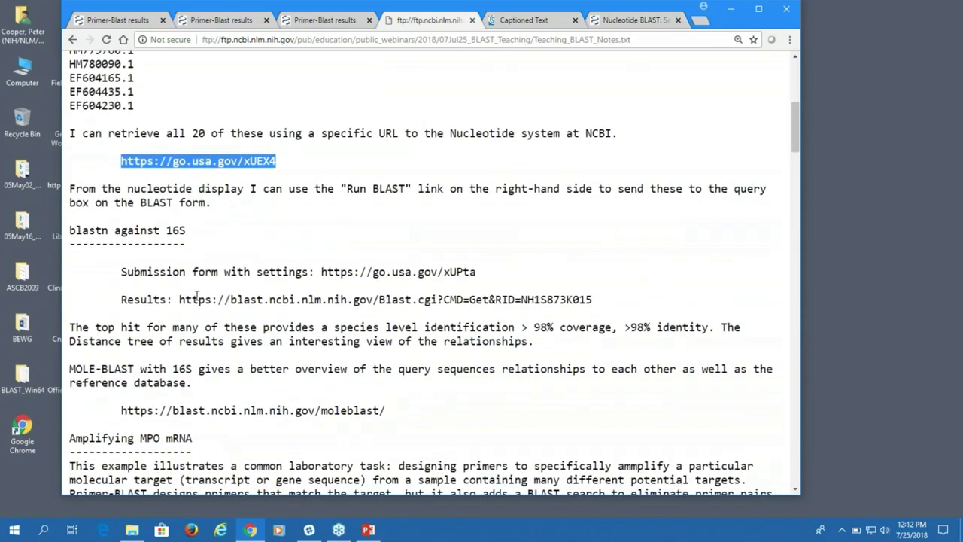
{"action": "left_click_drag", "start_coordinate": [179, 298], "coordinate": [584, 311]}
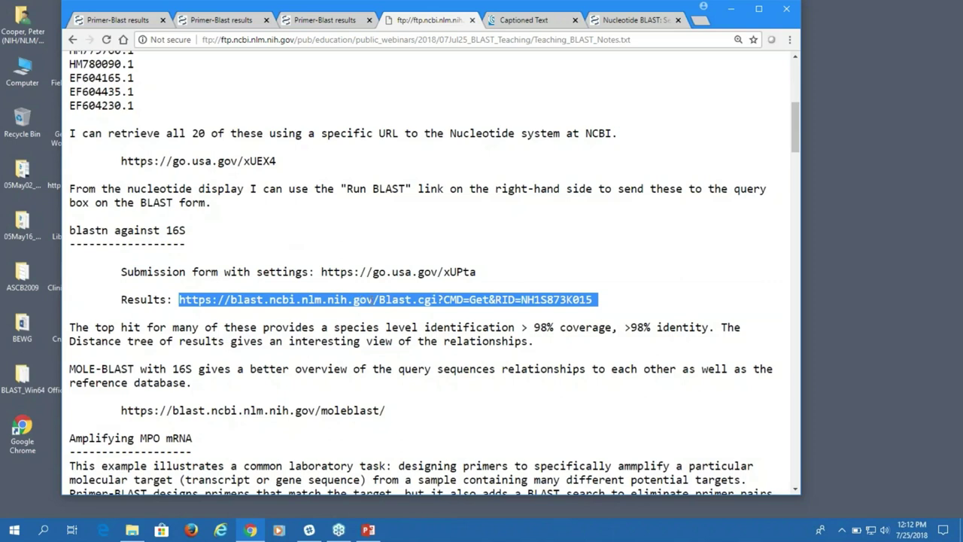
{"action": "mouse_move", "coordinate": [376, 299]}
{"action": "left_mouse_down"}
{"action": "mouse_move", "coordinate": [648, 370]}
{"action": "mouse_move", "coordinate": [376, 299]}
{"action": "left_mouse_up"}
{"action": "right_click", "coordinate": [376, 300]}
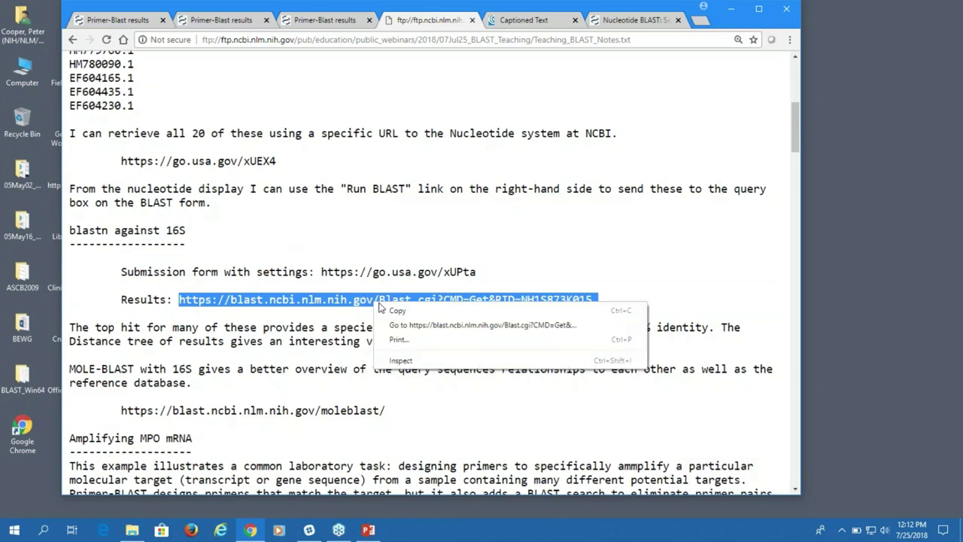
{"action": "left_click", "coordinate": [398, 308]}
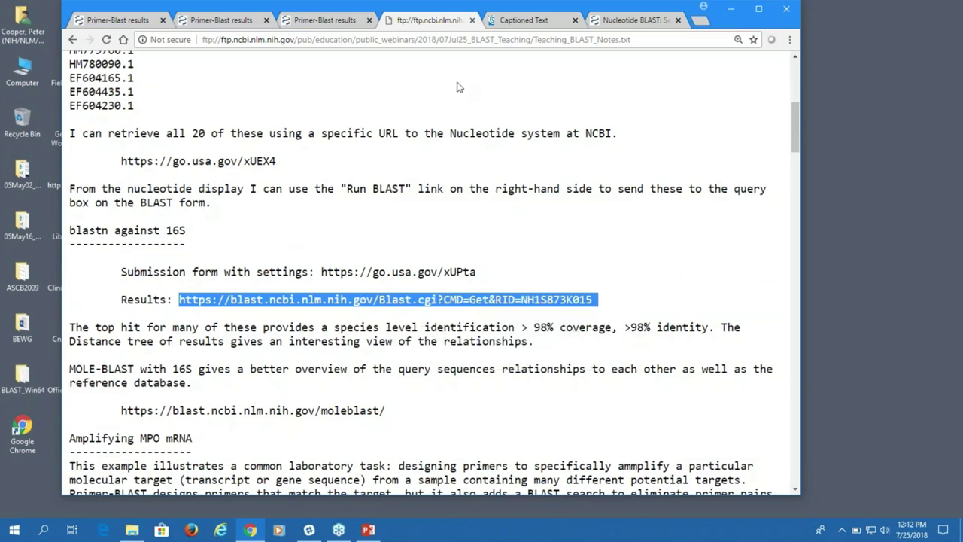
Load the copied results URL in the browser page holding the Nucleotide BLAST form.
{"action": "left_click", "coordinate": [621, 20]}
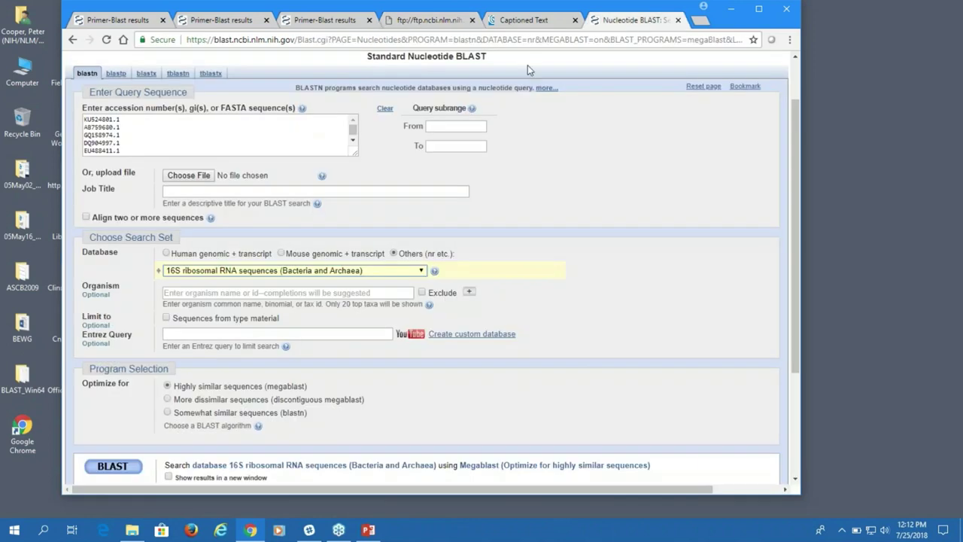
{"action": "left_click", "coordinate": [220, 38]}
{"action": "key", "text": "ctrl+v"}
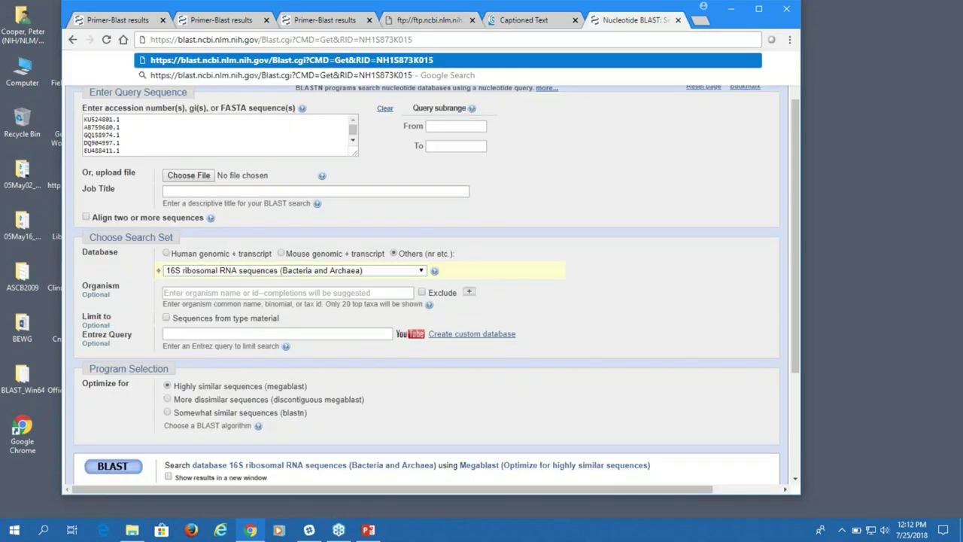
{"action": "key", "text": "Return"}
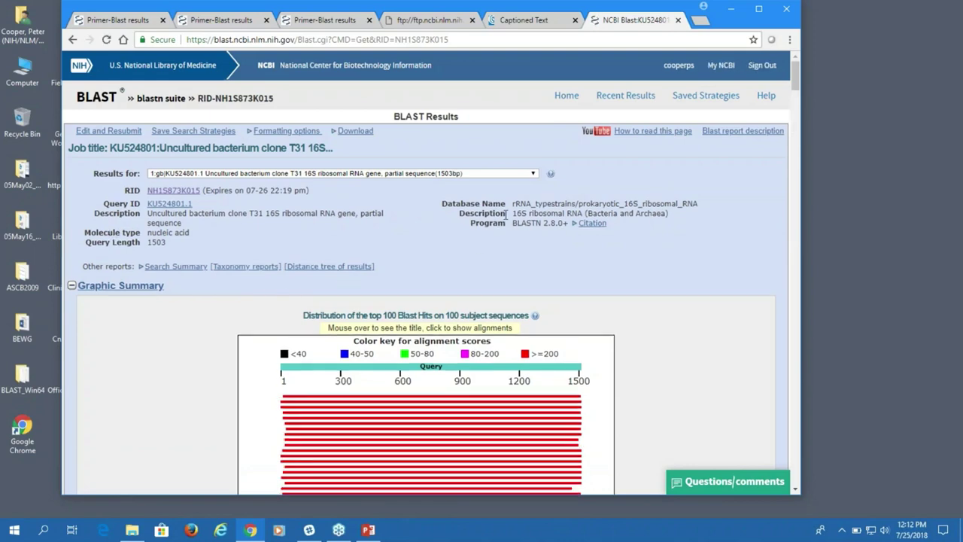
Examine the list of query sequences, then the graphic summary and significant alignments for the first query.
{"action": "left_click", "coordinate": [533, 174]}
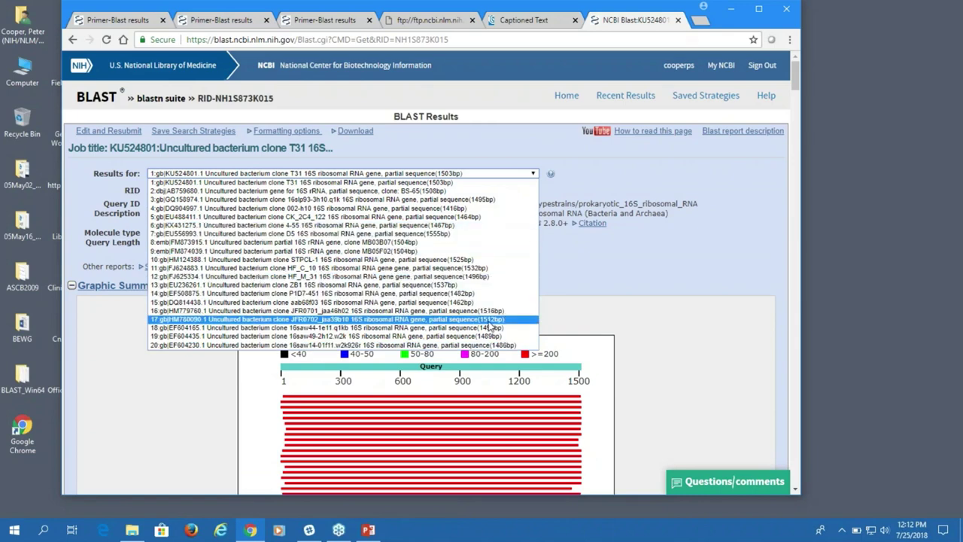
{"action": "left_click", "coordinate": [570, 290]}
{"action": "scroll", "coordinate": [572, 289], "scroll_direction": "down", "scroll_amount": 1}
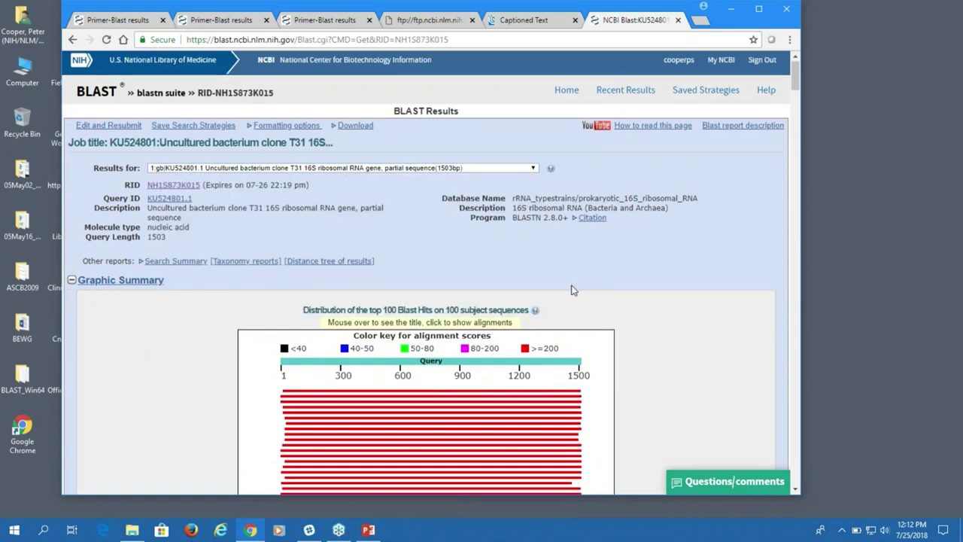
{"action": "scroll", "coordinate": [572, 290], "scroll_direction": "down", "scroll_amount": 8}
{"action": "scroll", "coordinate": [572, 291], "scroll_direction": "up", "scroll_amount": 5}
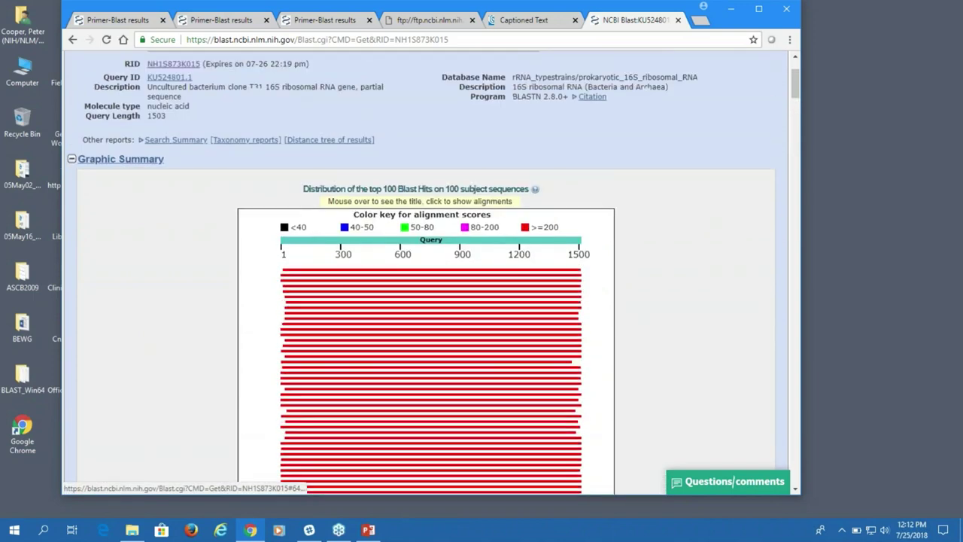
{"action": "scroll", "coordinate": [559, 291], "scroll_direction": "down", "scroll_amount": 5}
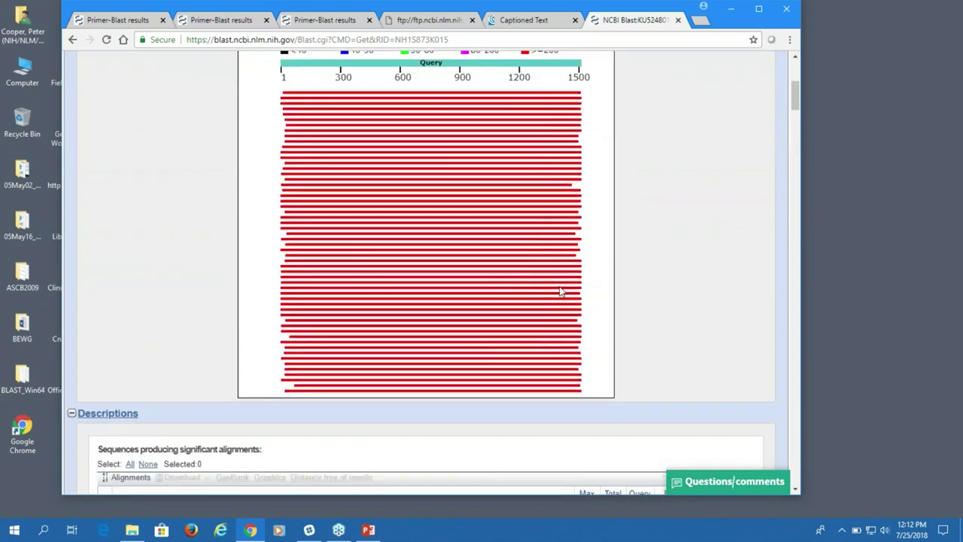
{"action": "scroll", "coordinate": [559, 291], "scroll_direction": "down", "scroll_amount": 2}
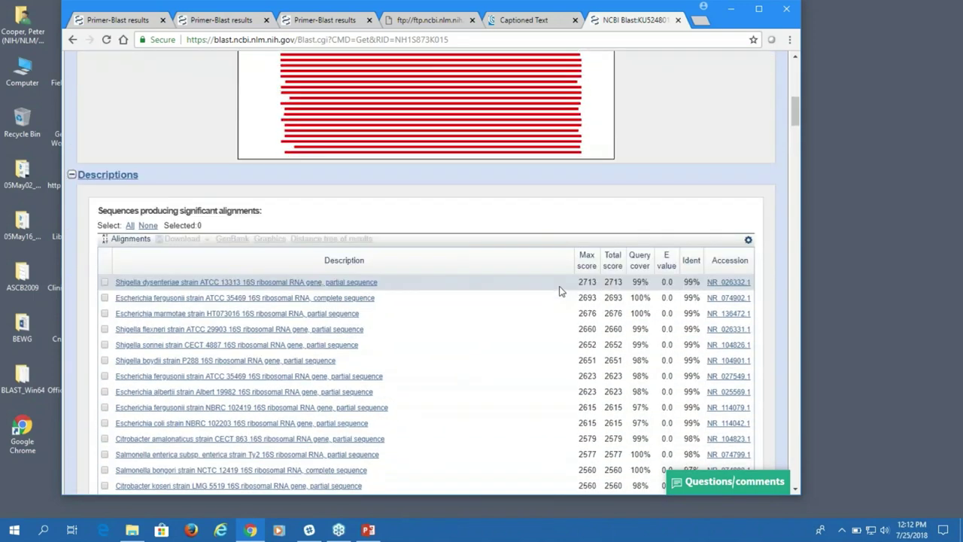
Enlarge the BLAST results page to 125% and maximize the browser window.
{"action": "key", "text": "ctrl+plus"}
{"action": "key", "text": "ctrl+plus"}
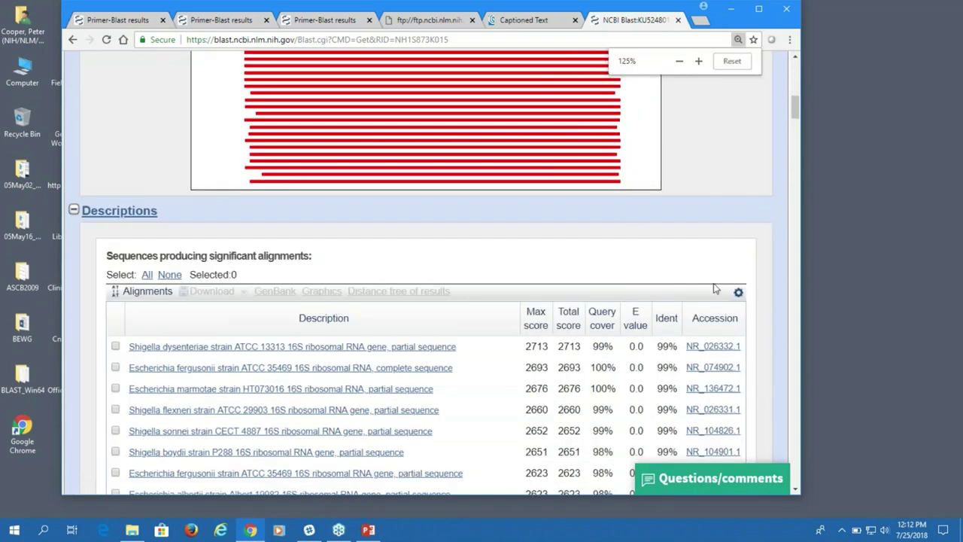
{"action": "left_click", "coordinate": [758, 11]}
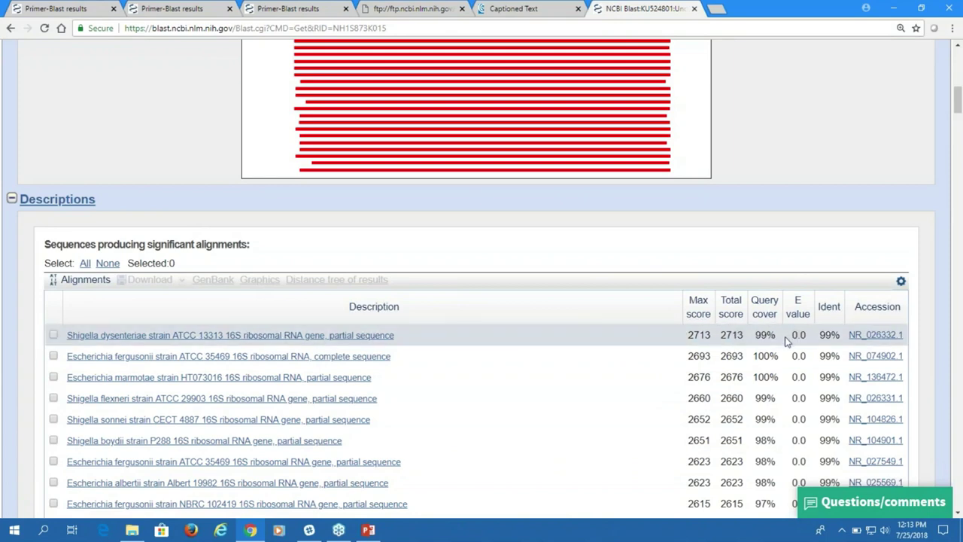
Show the BLAST results for the second query, AB759680.1, clone BS-65.
{"action": "scroll", "coordinate": [695, 279], "scroll_direction": "down", "scroll_amount": 1}
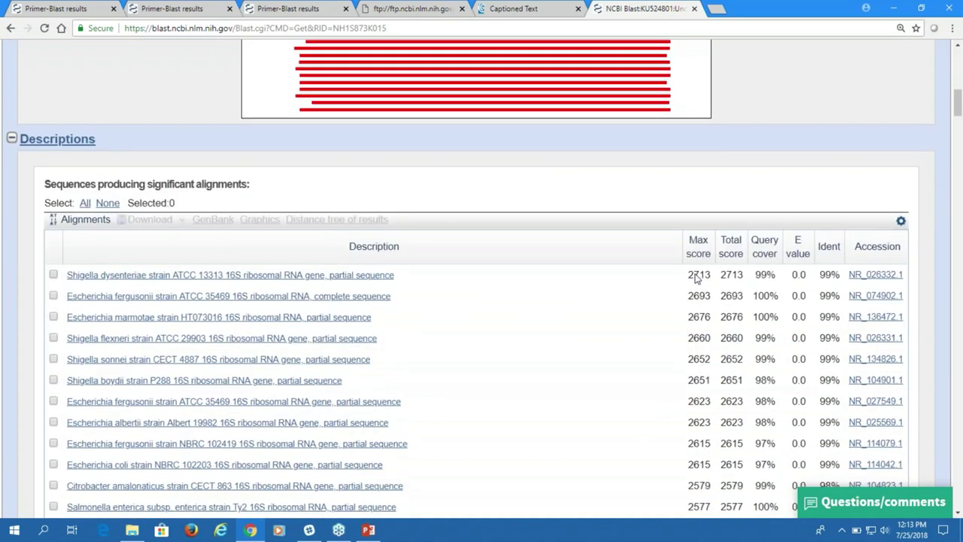
{"action": "scroll", "coordinate": [696, 280], "scroll_direction": "up", "scroll_amount": 3}
{"action": "scroll", "coordinate": [696, 280], "scroll_direction": "up", "scroll_amount": 5}
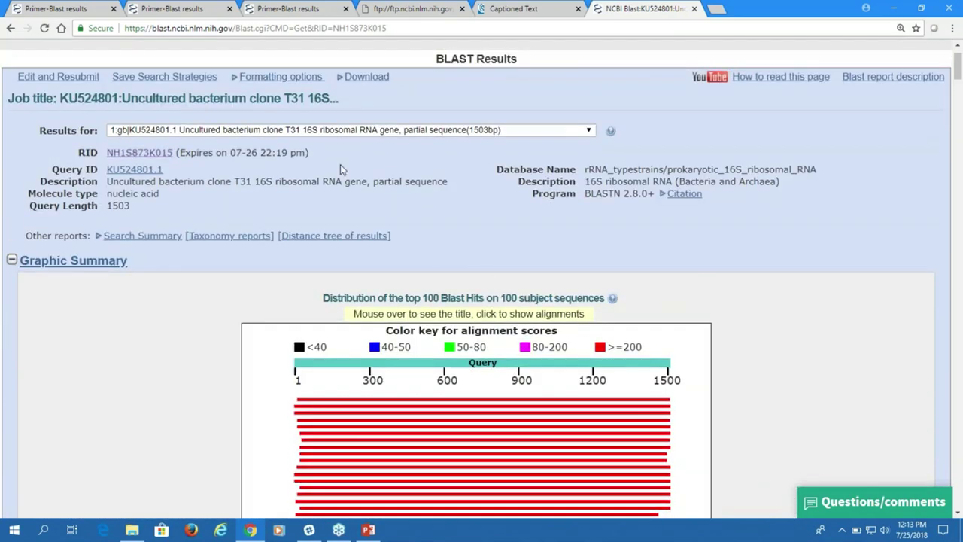
{"action": "left_click", "coordinate": [590, 132]}
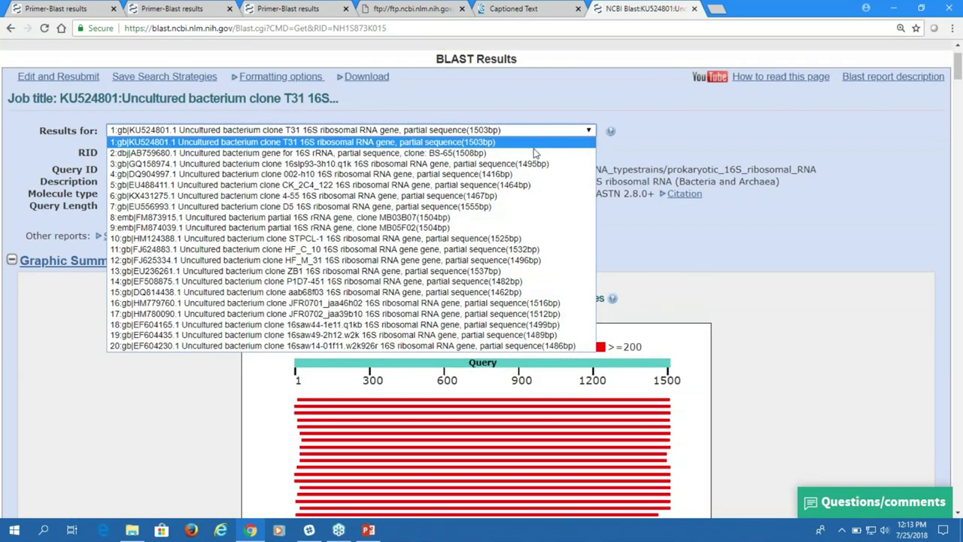
{"action": "left_click", "coordinate": [533, 152]}
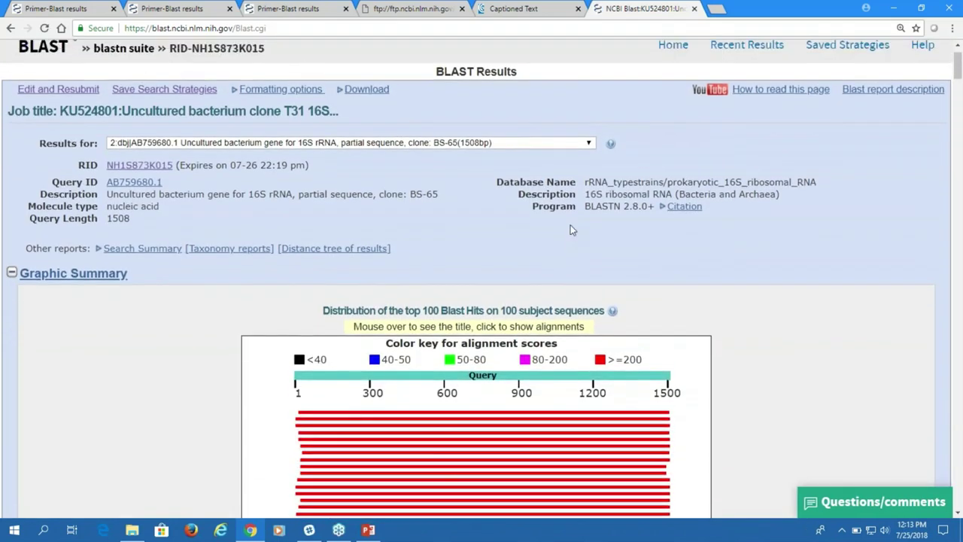
Check the hit descriptions for the clone BS-65 query and open its distance tree of results.
{"action": "scroll", "coordinate": [571, 230], "scroll_direction": "down", "scroll_amount": 10}
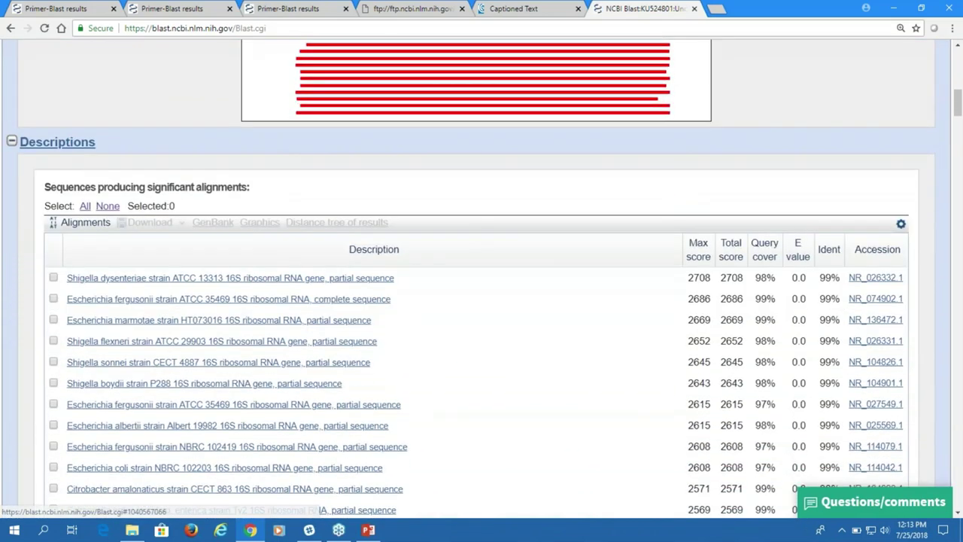
{"action": "scroll", "coordinate": [482, 279], "scroll_direction": "down", "scroll_amount": 5}
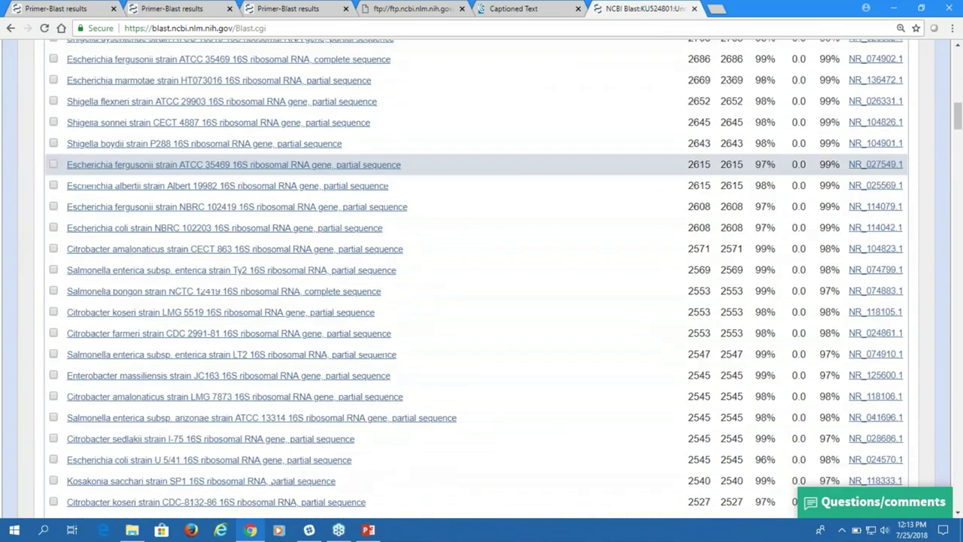
{"action": "scroll", "coordinate": [481, 278], "scroll_direction": "up", "scroll_amount": 10}
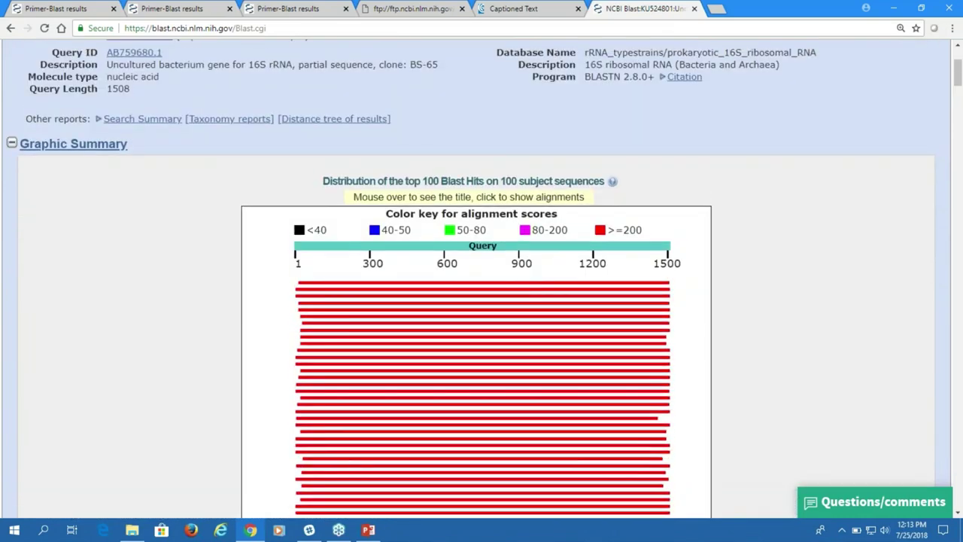
{"action": "scroll", "coordinate": [333, 222], "scroll_direction": "up", "scroll_amount": 3}
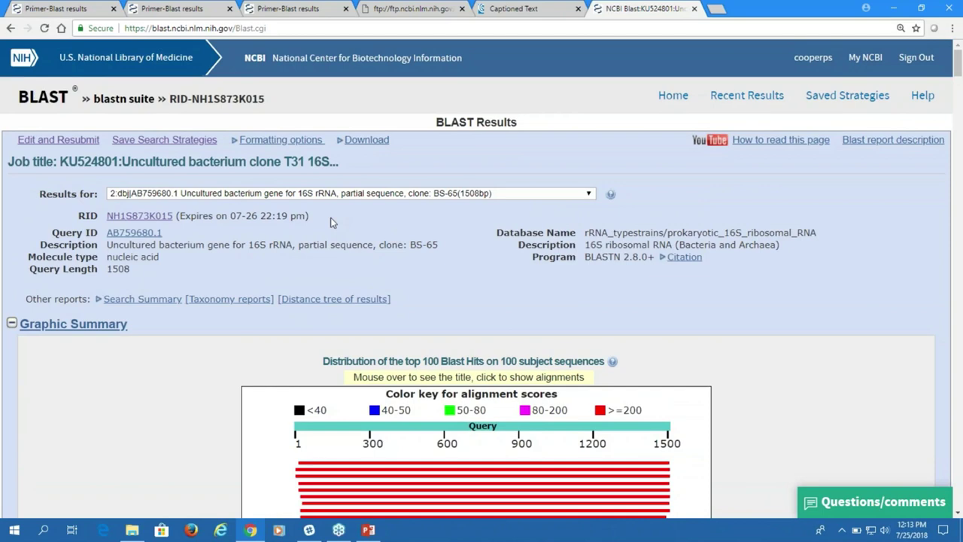
{"action": "left_click", "coordinate": [335, 299]}
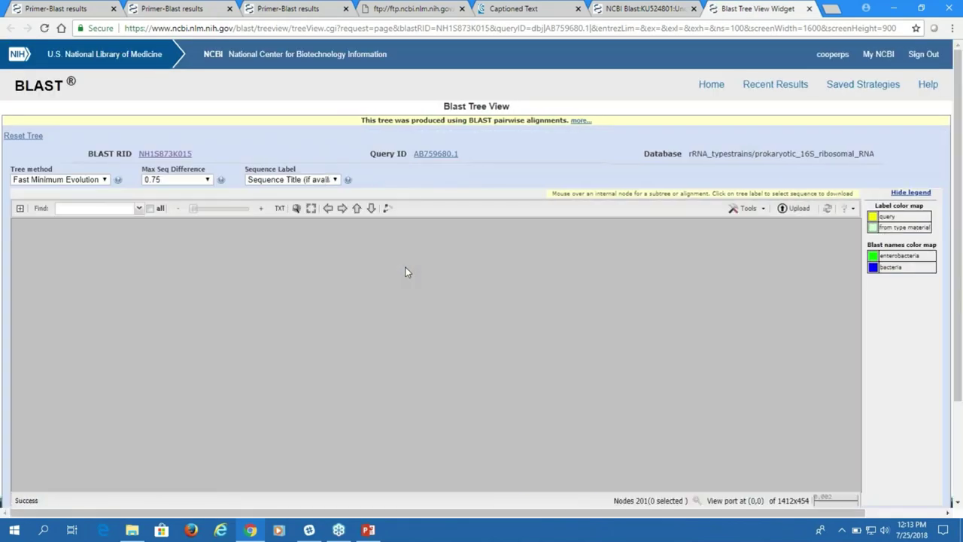
Display the subtree of the enterobacteria and bacteria node containing the query, and expand its collapsed 57-leaf group.
{"action": "scroll", "coordinate": [407, 272], "scroll_direction": "down", "scroll_amount": 3}
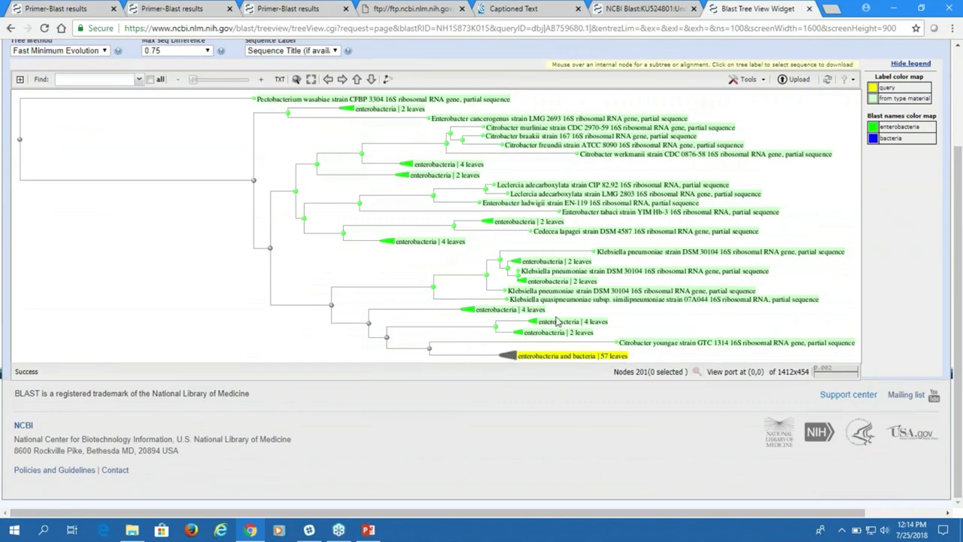
{"action": "left_click", "coordinate": [432, 350]}
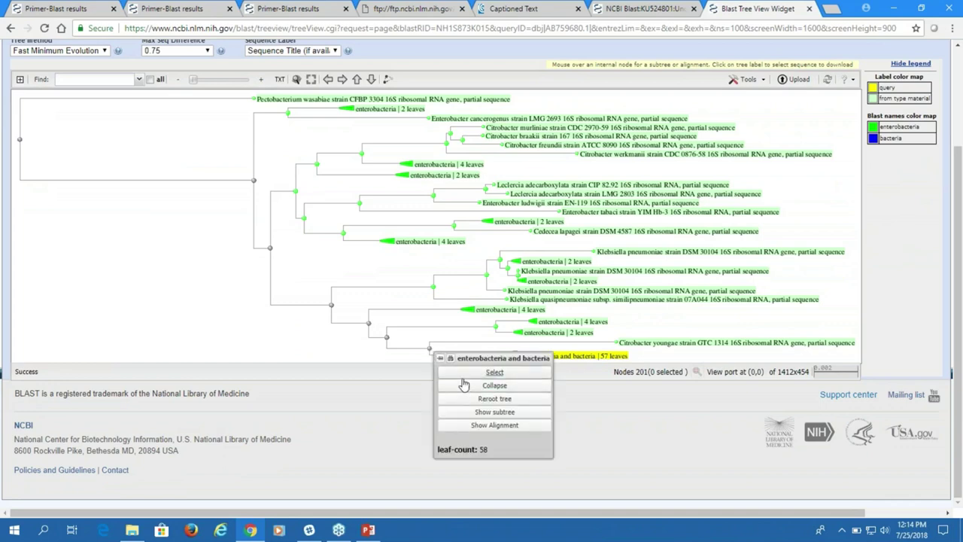
{"action": "left_click", "coordinate": [480, 413]}
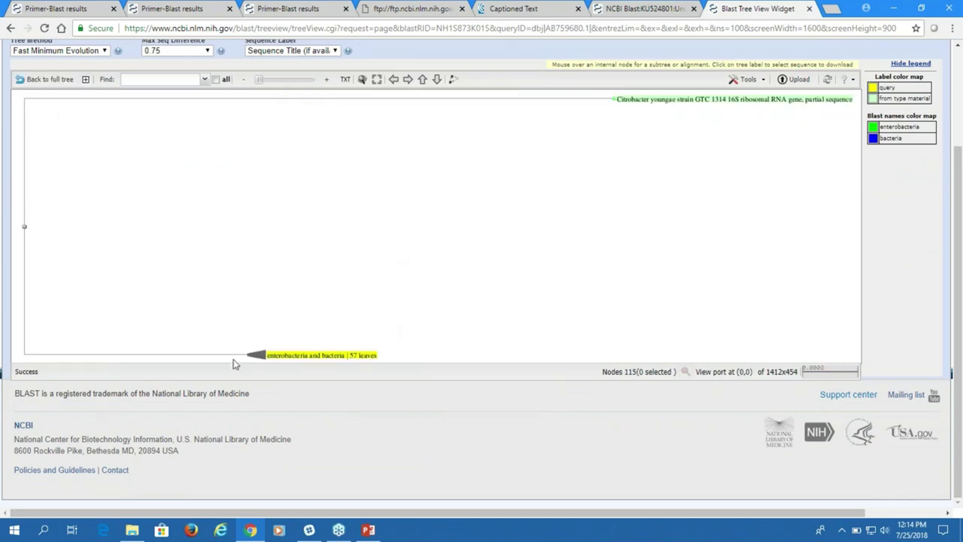
{"action": "mouse_move", "coordinate": [253, 357]}
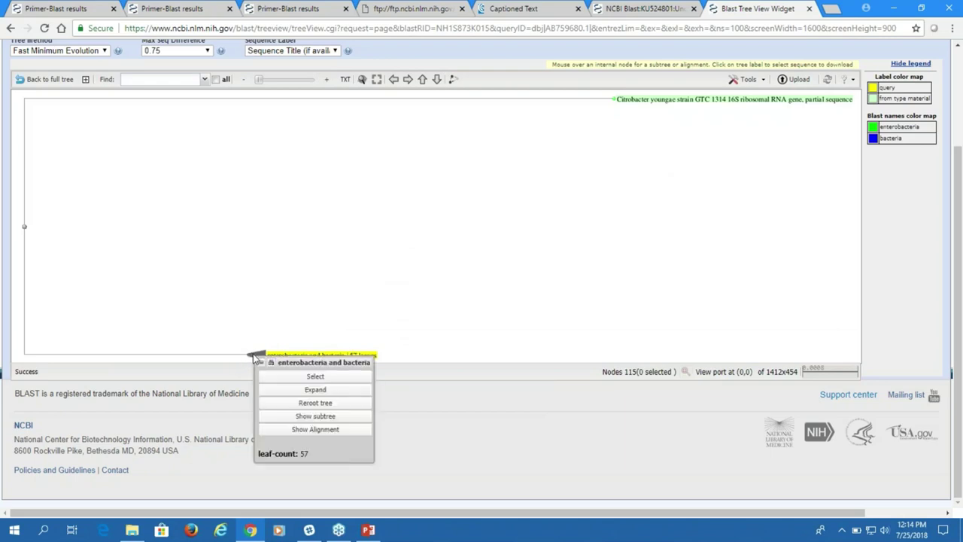
{"action": "left_click", "coordinate": [313, 390]}
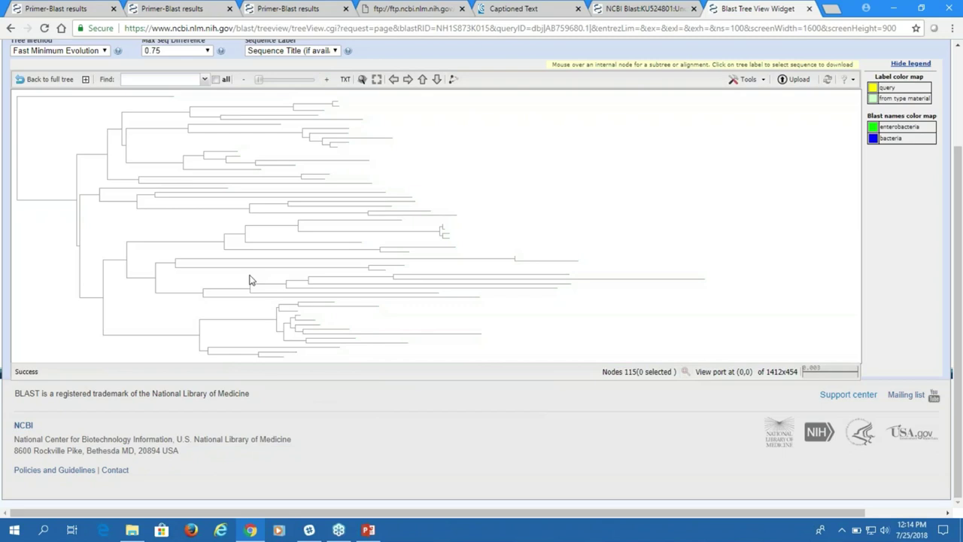
Examine the enlarged subtree to find the clone BS-65 query and its closest neighbours.
{"action": "left_click", "coordinate": [326, 79]}
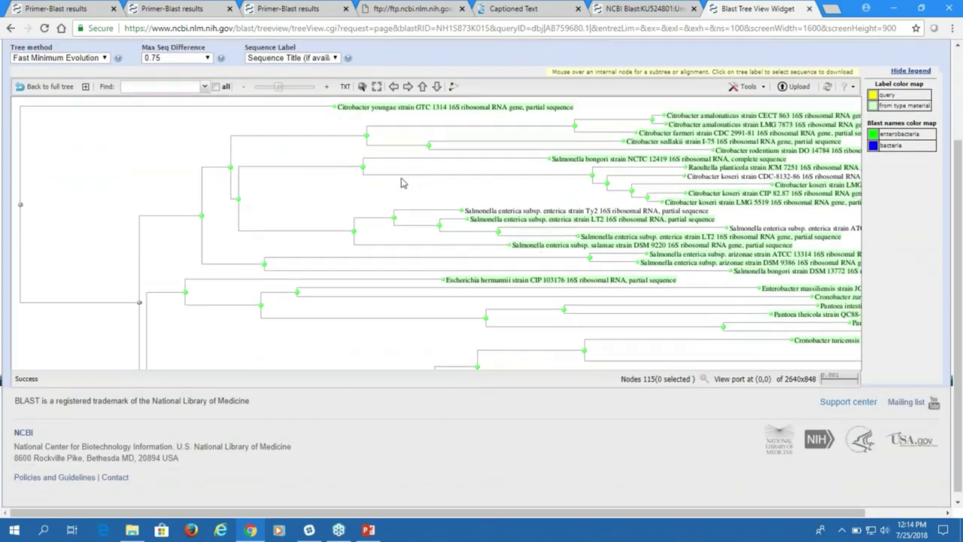
{"action": "left_click_drag", "start_coordinate": [401, 180], "coordinate": [441, 217]}
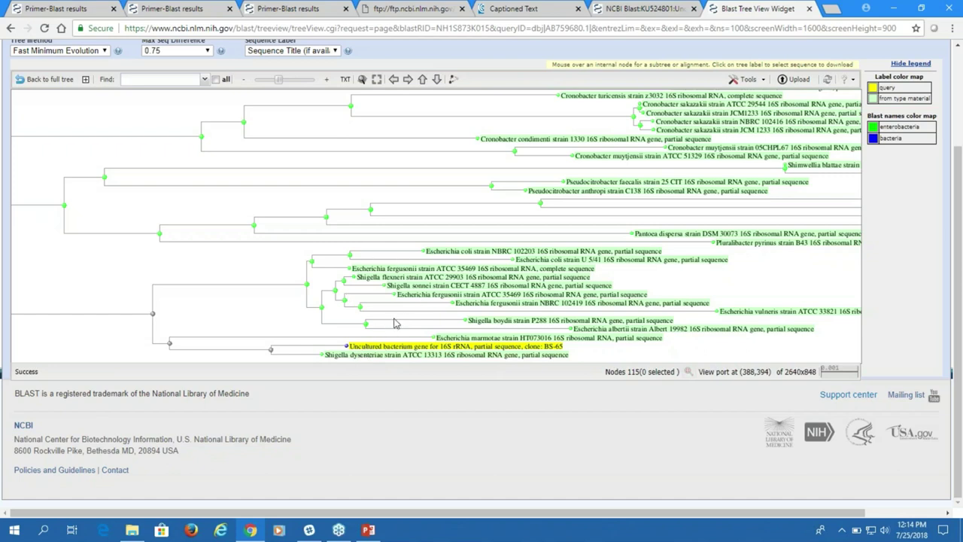
{"action": "left_click", "coordinate": [380, 293]}
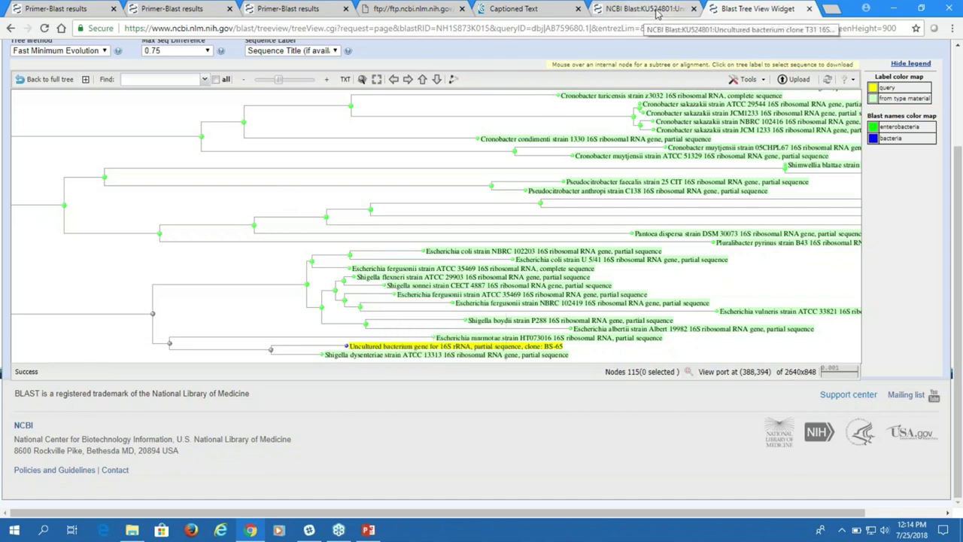
{"action": "left_click", "coordinate": [656, 12]}
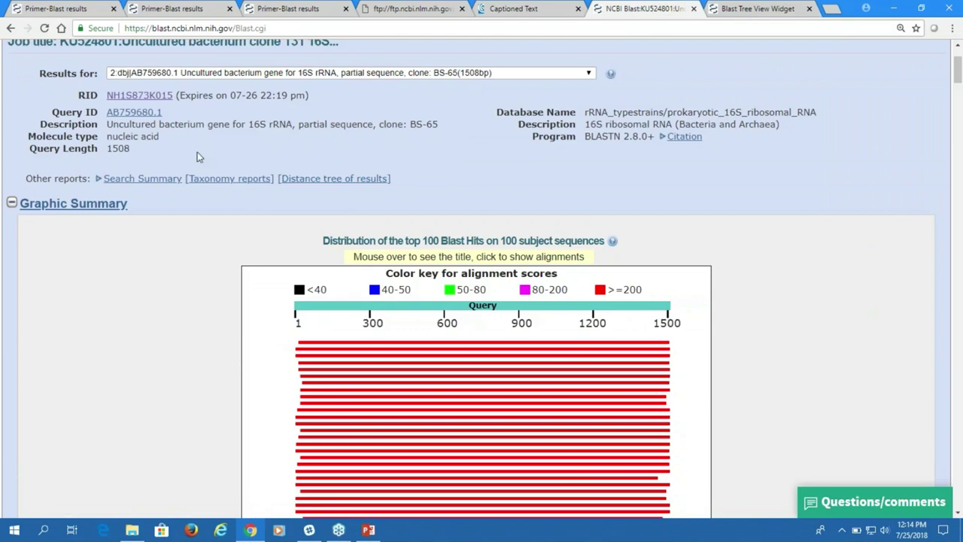
{"action": "left_click", "coordinate": [406, 9]}
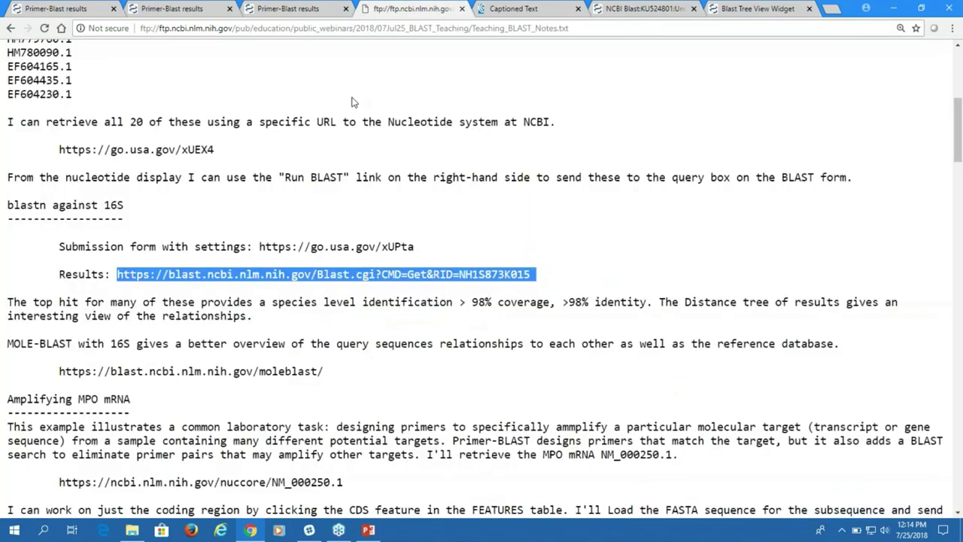
{"action": "scroll", "coordinate": [353, 99], "scroll_direction": "up", "scroll_amount": 3}
{"action": "scroll", "coordinate": [353, 99], "scroll_direction": "down", "scroll_amount": 4}
{"action": "scroll", "coordinate": [353, 102], "scroll_direction": "down", "scroll_amount": 1}
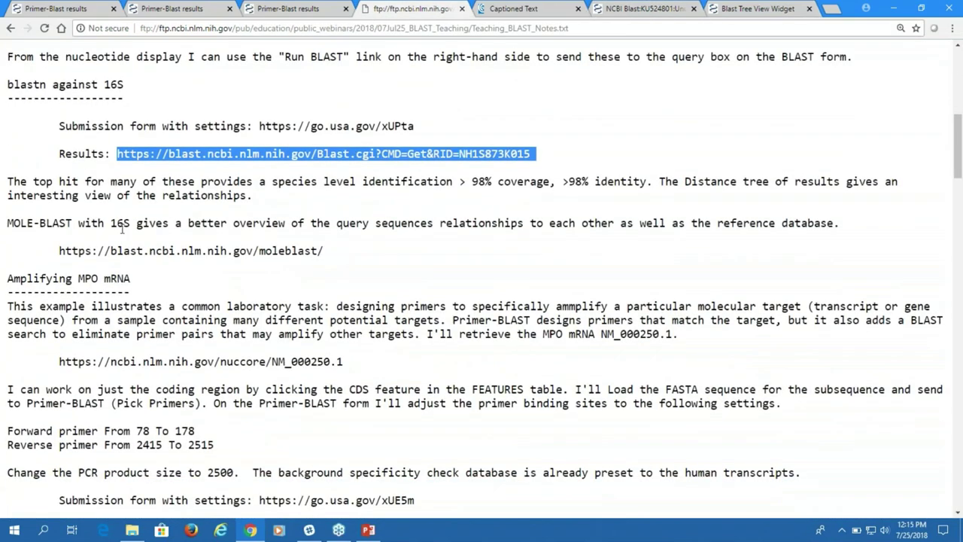
{"action": "left_click_drag", "start_coordinate": [60, 250], "coordinate": [219, 251]}
{"action": "left_click_drag", "start_coordinate": [289, 251], "coordinate": [324, 253]}
{"action": "right_click", "coordinate": [275, 251]}
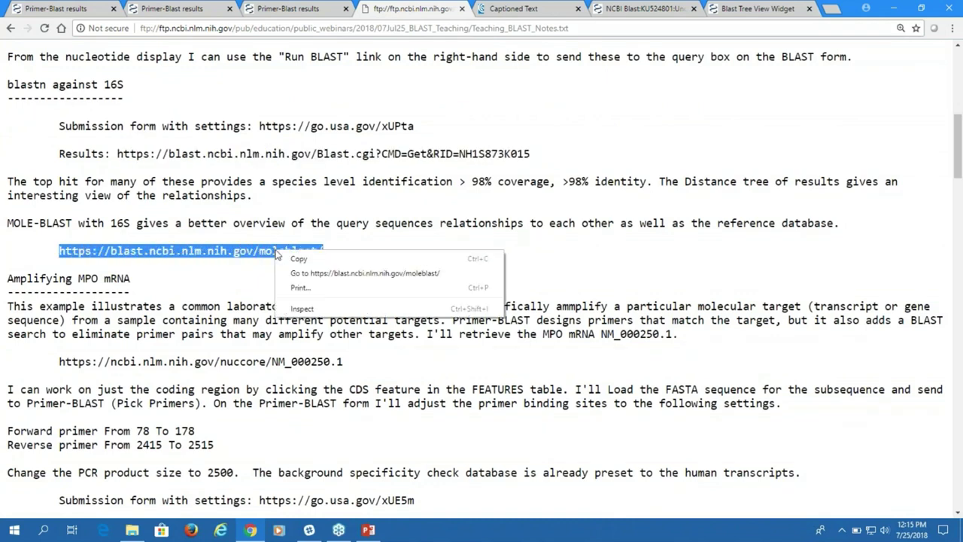
{"action": "left_click", "coordinate": [305, 260]}
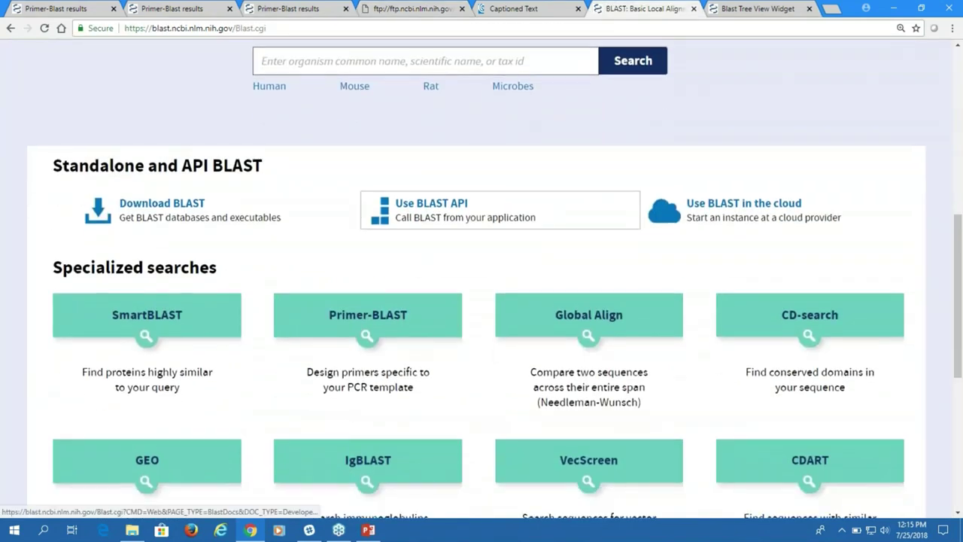
Open the MOLE-BLAST tool from the specialized searches on the BLAST home page.
{"action": "scroll", "coordinate": [481, 279], "scroll_direction": "down", "scroll_amount": 4}
{"action": "scroll", "coordinate": [645, 263], "scroll_direction": "down", "scroll_amount": 1}
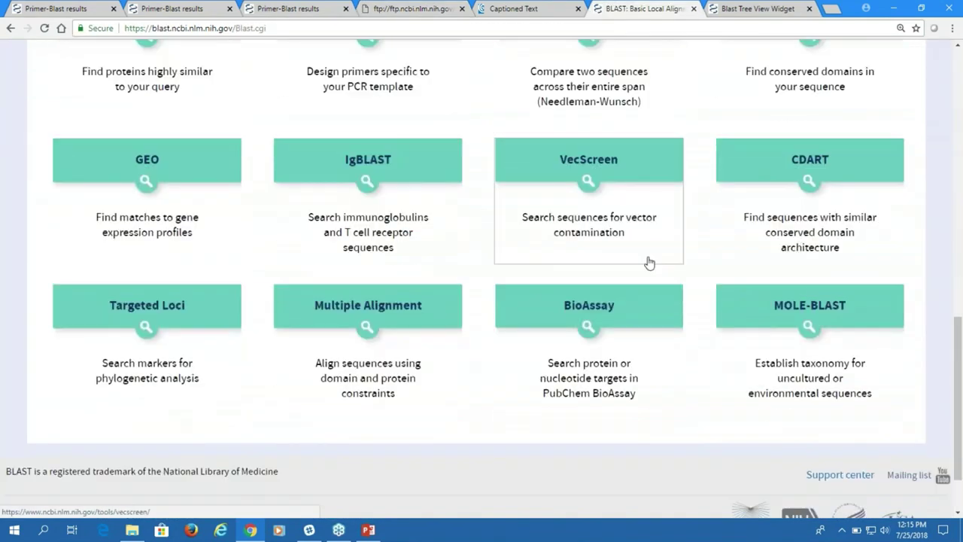
{"action": "left_click", "coordinate": [790, 365]}
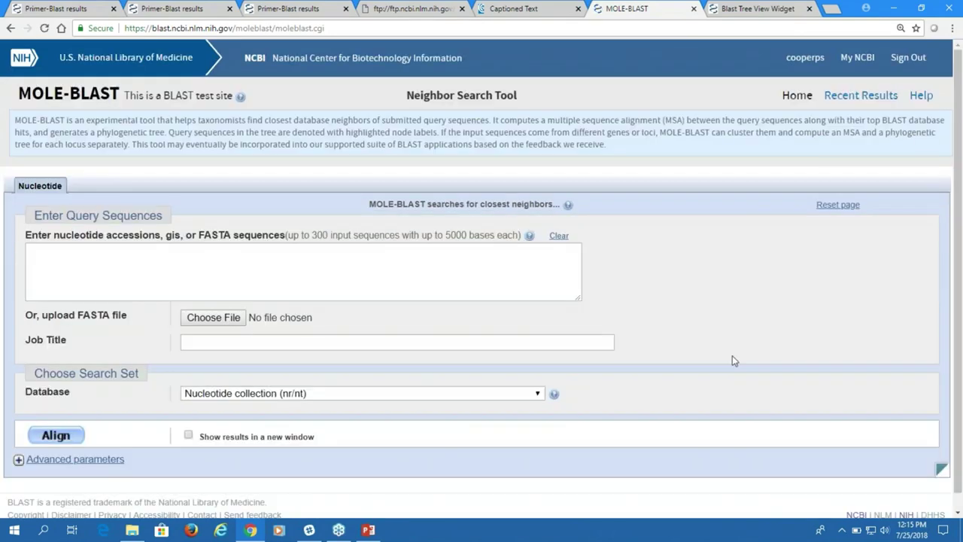
Copy all the uncultured bacterial accessions, KU524801.1 through EF604230.1, from the teaching notes.
{"action": "left_click", "coordinate": [55, 263]}
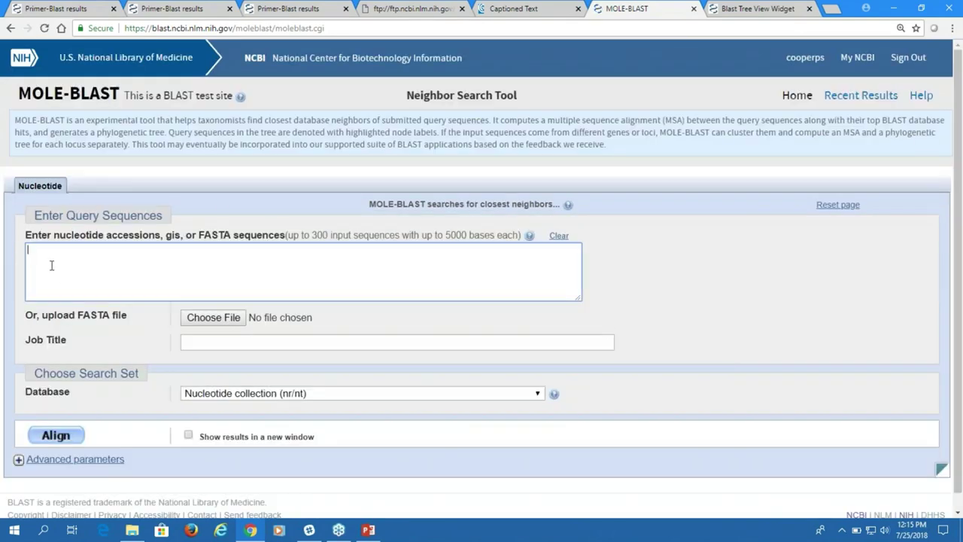
{"action": "left_click", "coordinate": [404, 8]}
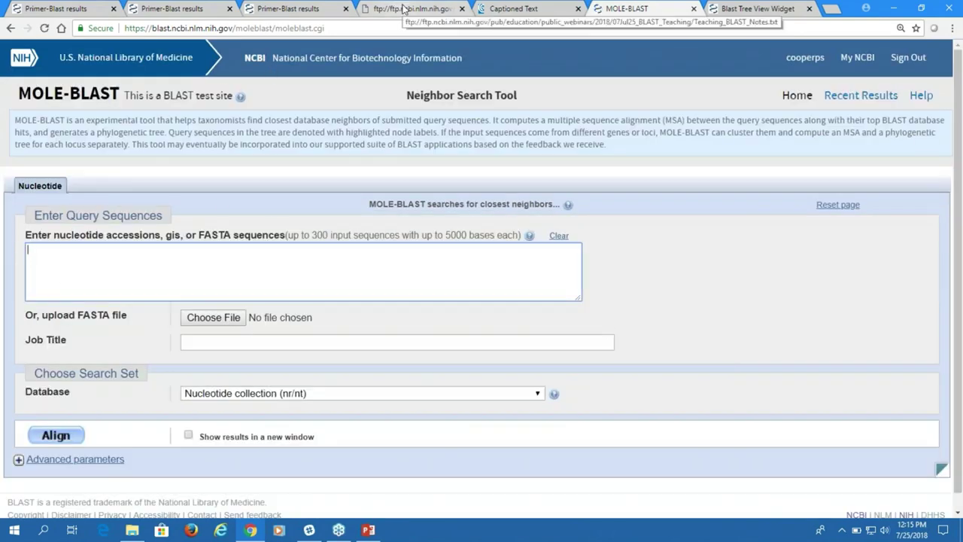
{"action": "scroll", "coordinate": [328, 113], "scroll_direction": "down", "scroll_amount": 1}
{"action": "scroll", "coordinate": [324, 117], "scroll_direction": "up", "scroll_amount": 2}
{"action": "scroll", "coordinate": [319, 119], "scroll_direction": "up", "scroll_amount": 4}
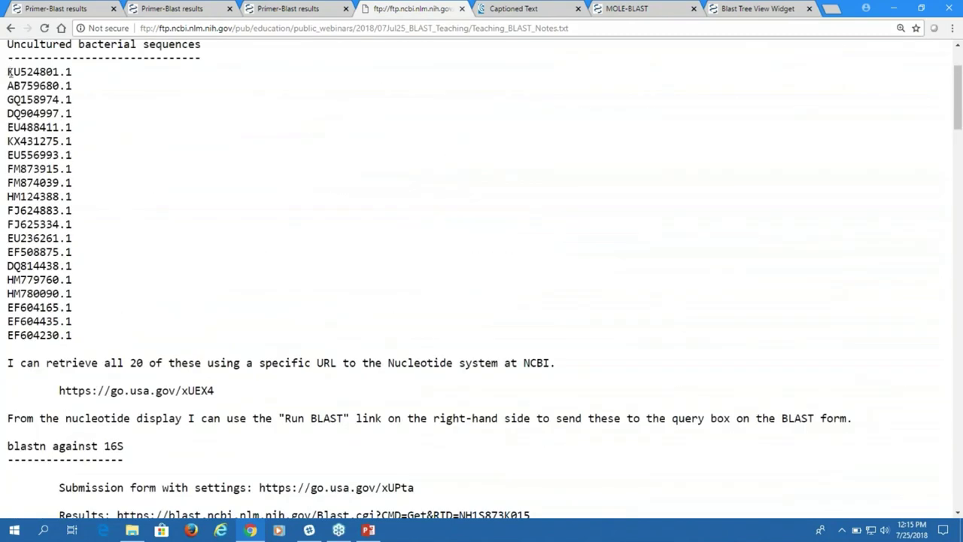
{"action": "left_click_drag", "start_coordinate": [8, 72], "coordinate": [78, 330]}
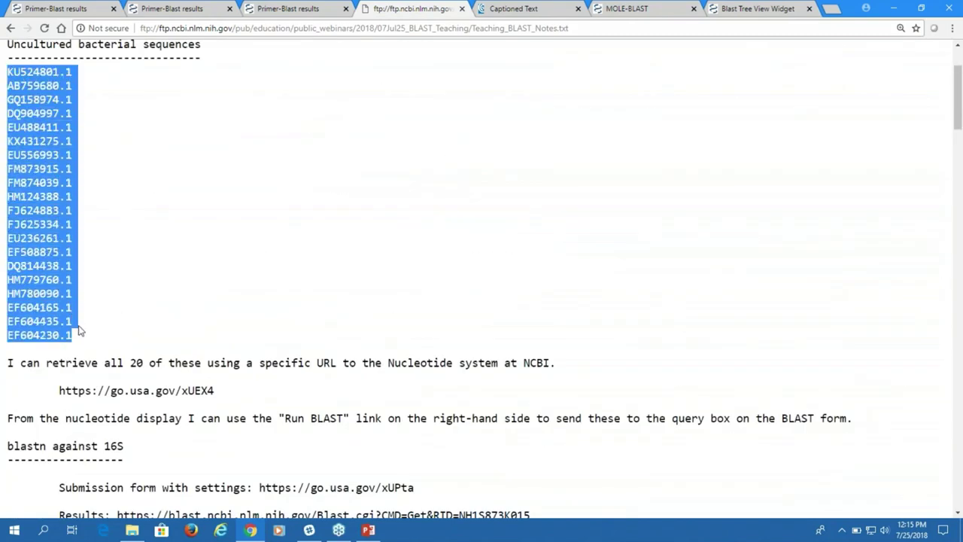
{"action": "right_click", "coordinate": [43, 244]}
{"action": "left_click", "coordinate": [49, 251]}
Paste the copied accession list into the MOLE-BLAST query sequences and check the entries.
{"action": "left_click", "coordinate": [627, 11]}
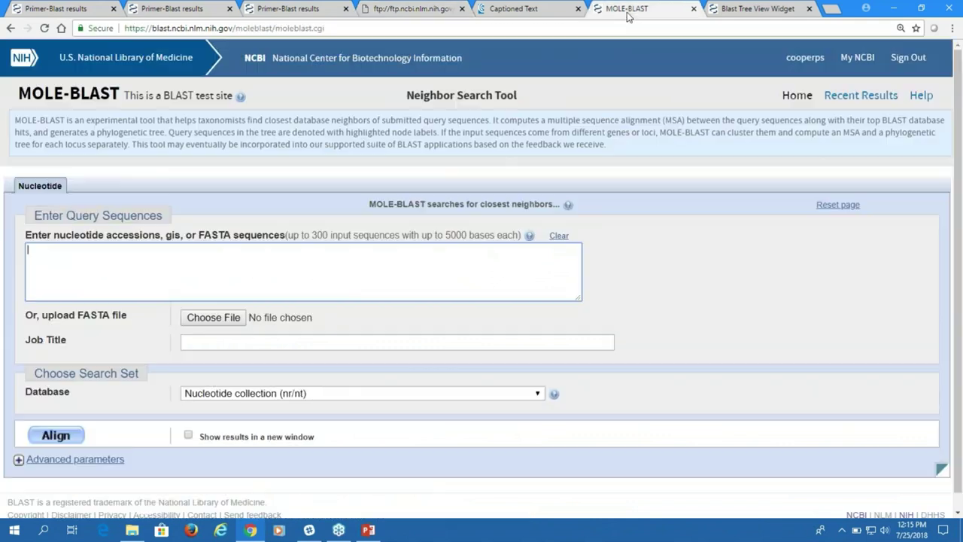
{"action": "right_click", "coordinate": [43, 258]}
{"action": "left_click", "coordinate": [85, 346]}
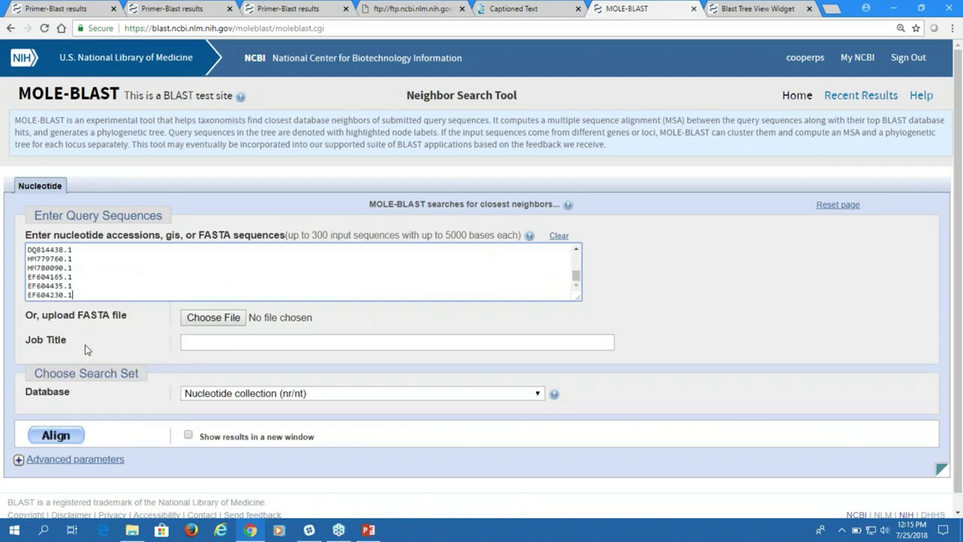
{"action": "scroll", "coordinate": [136, 268], "scroll_direction": "up", "scroll_amount": 3}
{"action": "scroll", "coordinate": [135, 267], "scroll_direction": "down", "scroll_amount": 5}
Set the search database to 16S ribosomal RNA sequences (Bacteria and Archaea) and start the MOLE-BLAST alignment.
{"action": "left_click", "coordinate": [533, 395]}
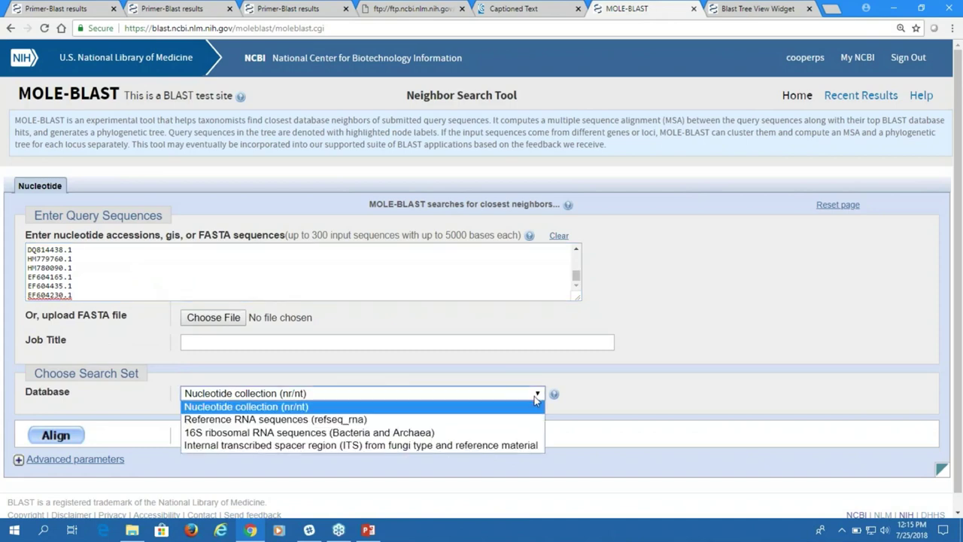
{"action": "left_click", "coordinate": [479, 435]}
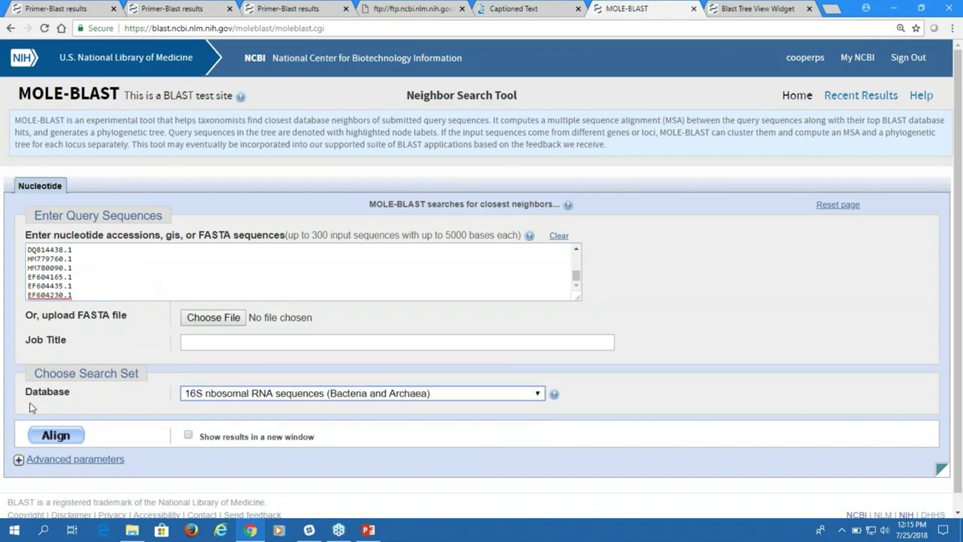
{"action": "left_click", "coordinate": [51, 436]}
{"action": "left_click", "coordinate": [51, 437]}
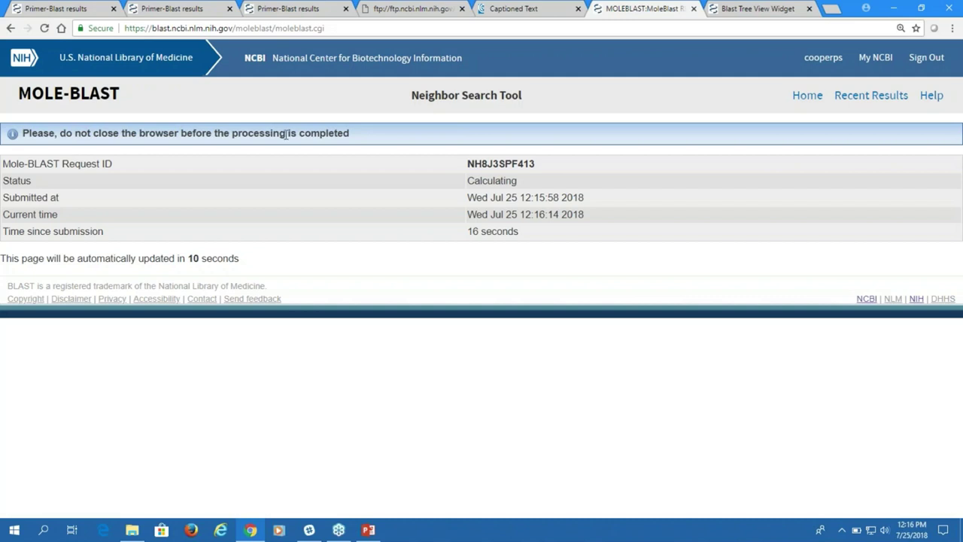
Switch to PowerPoint, present the "Designing primers for MPO" slide full screen, and end the slide show.
{"action": "key", "text": "alt+Tab"}
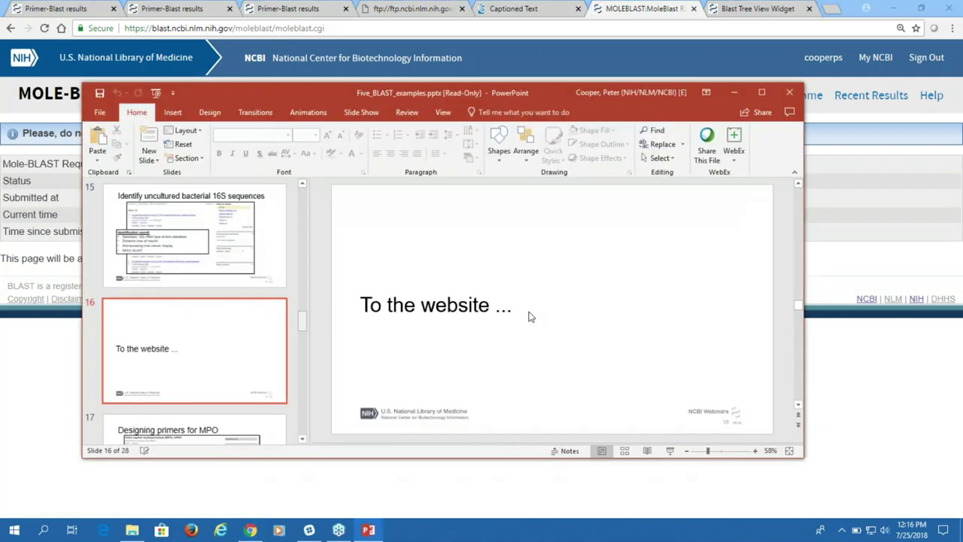
{"action": "left_click", "coordinate": [670, 452]}
{"action": "key", "text": "Right"}
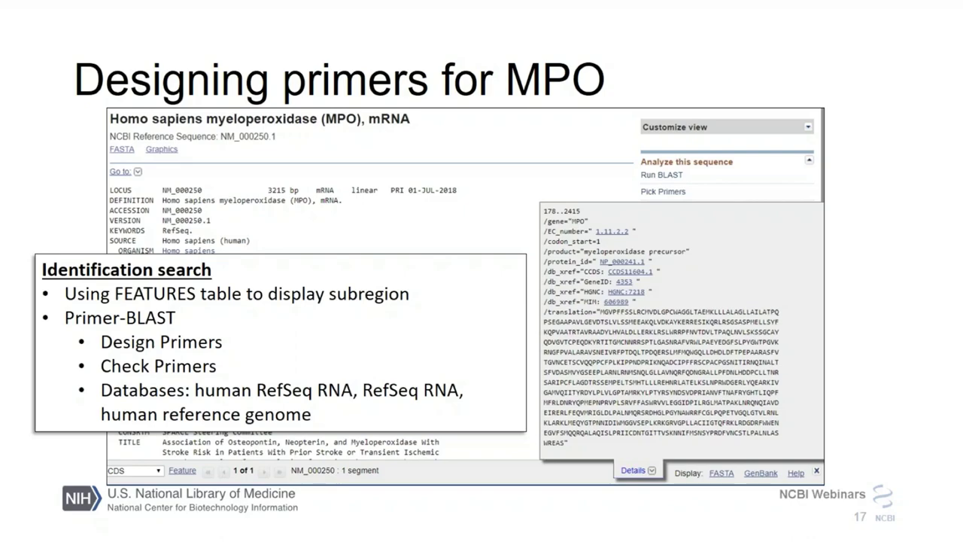
{"action": "key", "text": "Escape"}
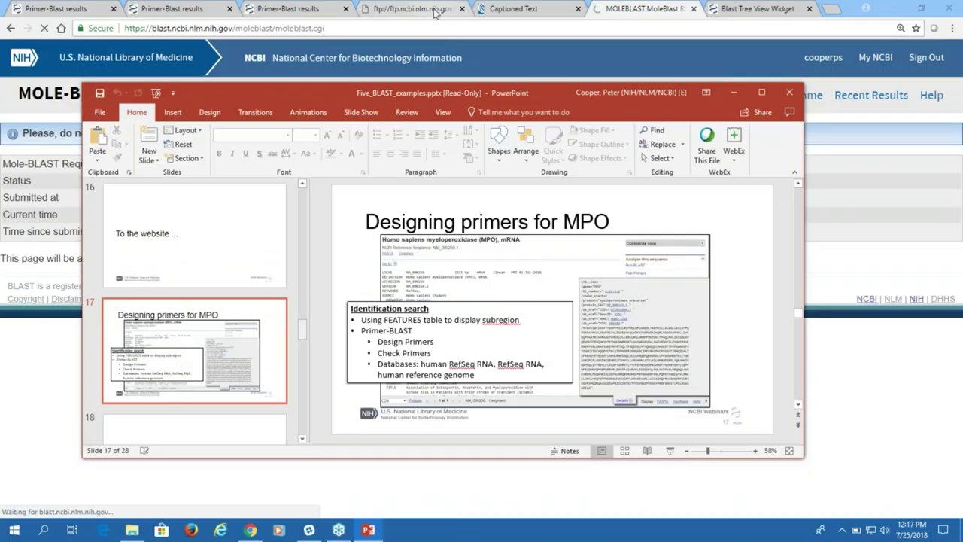
{"action": "left_click", "coordinate": [434, 12]}
{"action": "scroll", "coordinate": [329, 185], "scroll_direction": "up", "scroll_amount": 2}
{"action": "scroll", "coordinate": [328, 185], "scroll_direction": "down", "scroll_amount": 5}
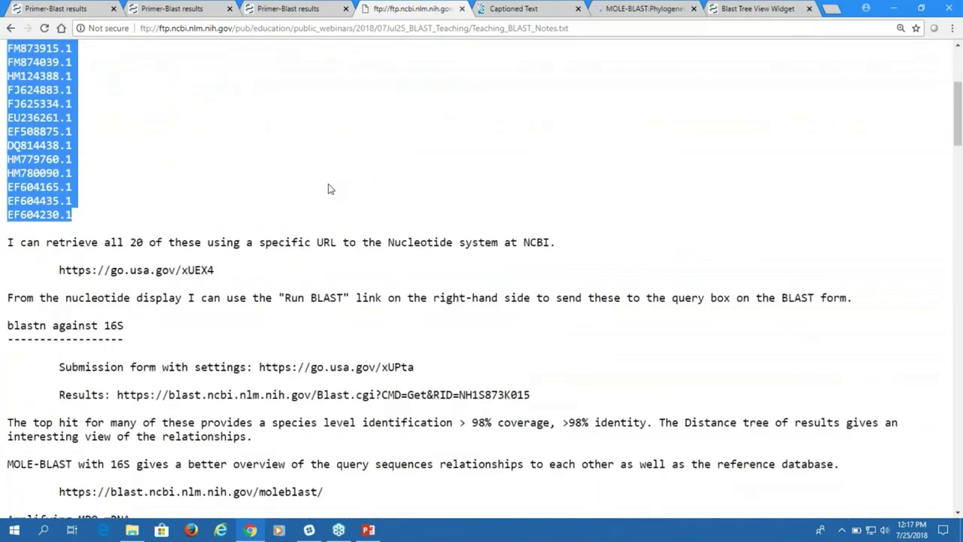
{"action": "scroll", "coordinate": [317, 190], "scroll_direction": "down", "scroll_amount": 7}
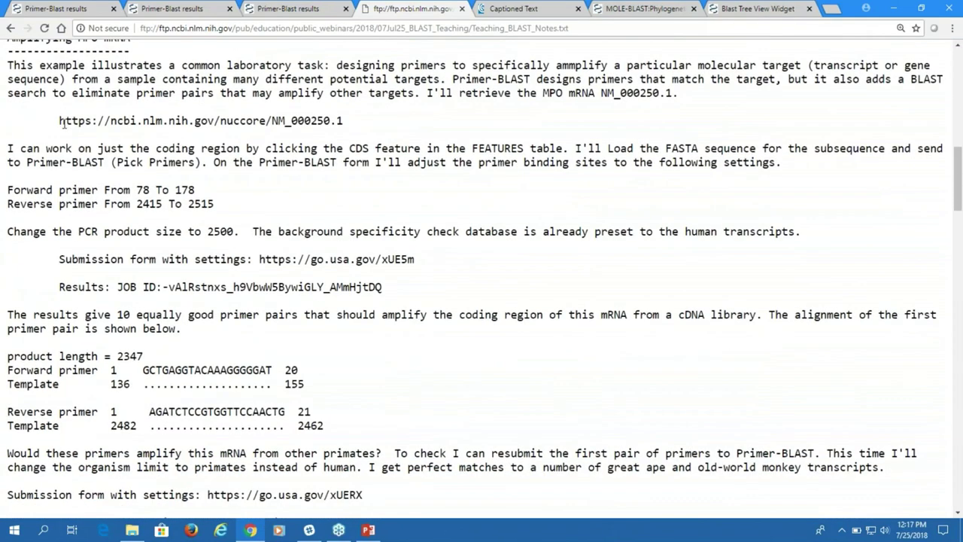
{"action": "left_click_drag", "start_coordinate": [61, 121], "coordinate": [129, 134]}
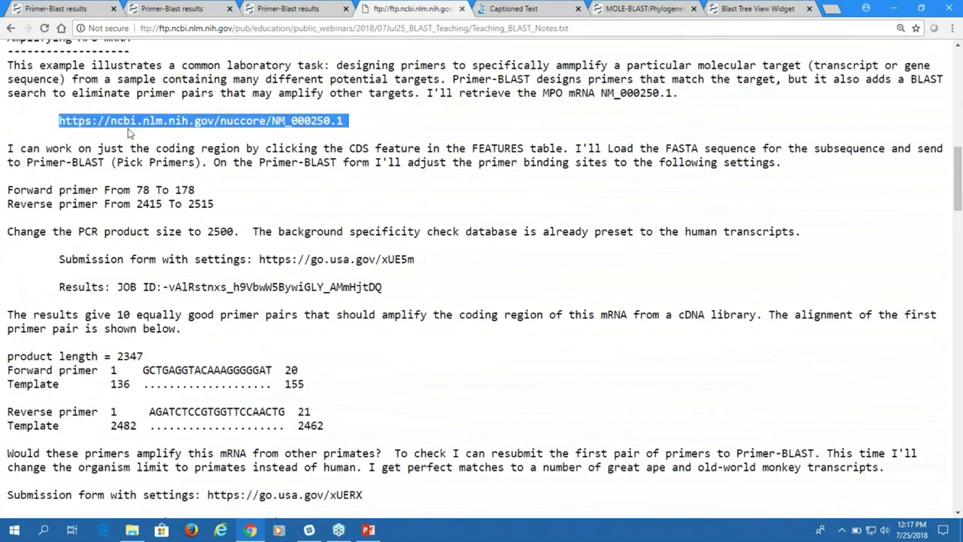
{"action": "left_click_drag", "start_coordinate": [259, 141], "coordinate": [343, 124]}
{"action": "right_click", "coordinate": [317, 122]}
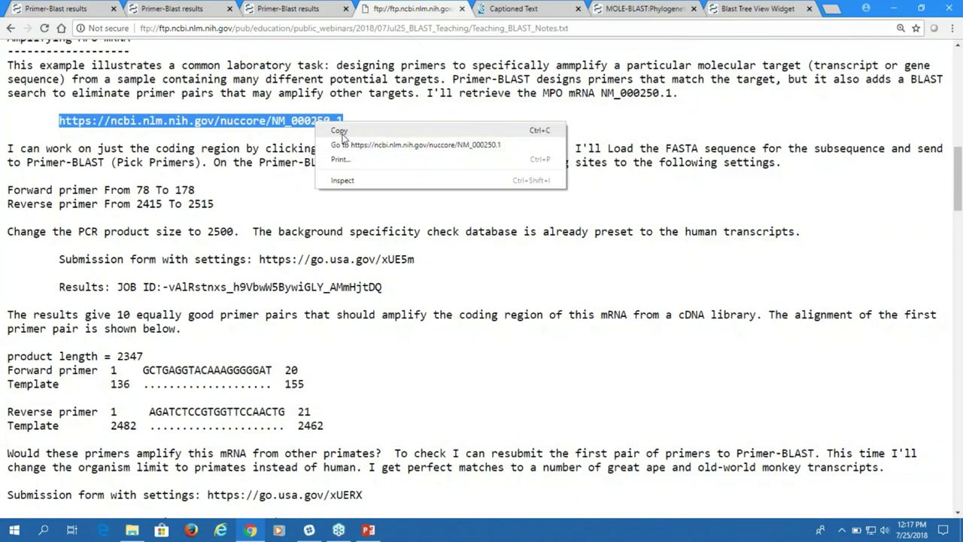
{"action": "left_click", "coordinate": [345, 134]}
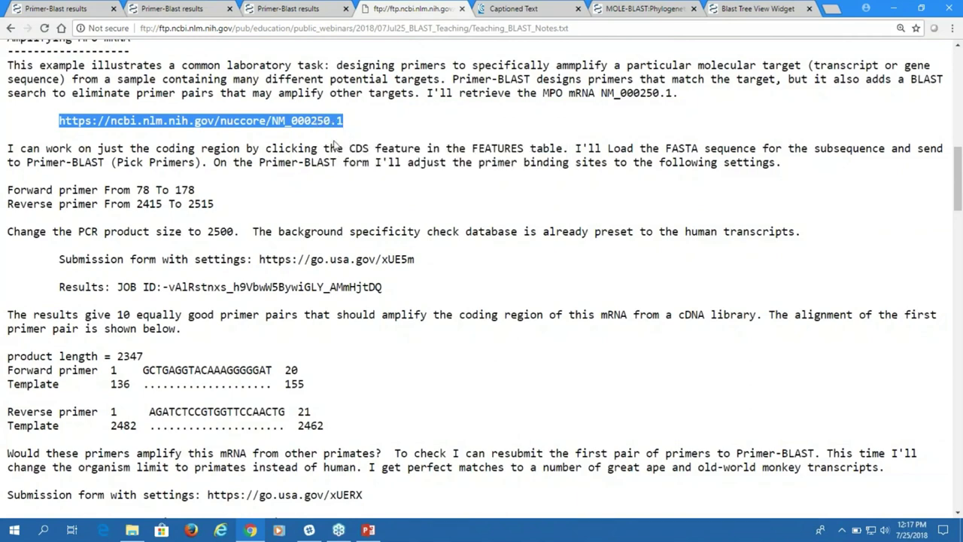
Load the copied NM_000250.1 address in place of the distance tree page and enlarge the Nucleotide record.
{"action": "left_click", "coordinate": [765, 11]}
{"action": "left_click", "coordinate": [258, 30]}
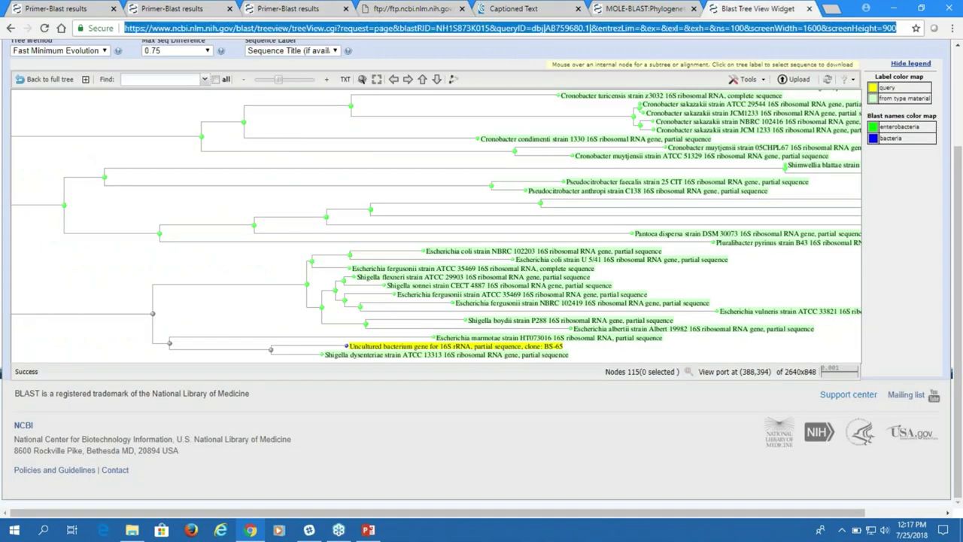
{"action": "key", "text": "ctrl+v"}
{"action": "key", "text": "Return"}
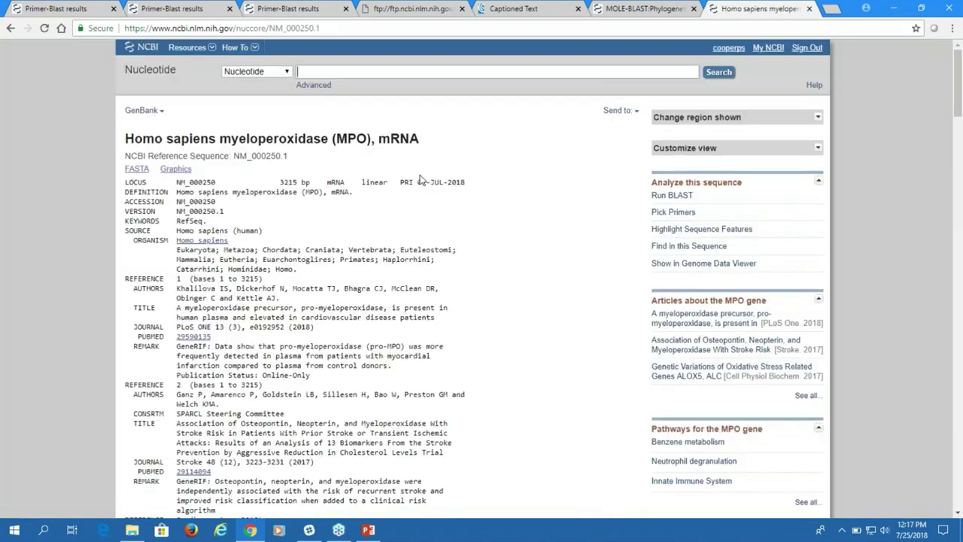
{"action": "key", "text": "ctrl+plus"}
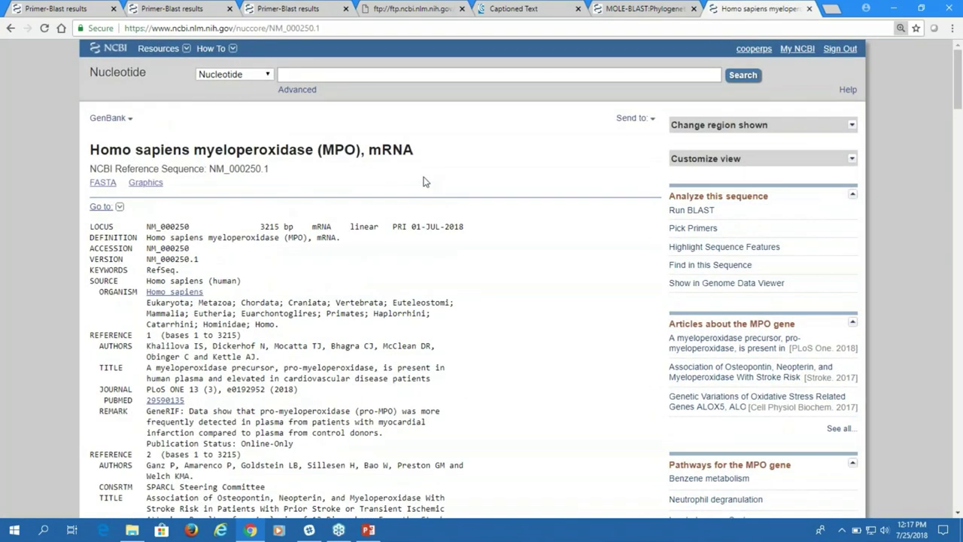
Highlight the CDS feature's sequence in the MPO mRNA record NM_000250.1.
{"action": "scroll", "coordinate": [455, 218], "scroll_direction": "down", "scroll_amount": 2}
{"action": "scroll", "coordinate": [461, 225], "scroll_direction": "down", "scroll_amount": 1}
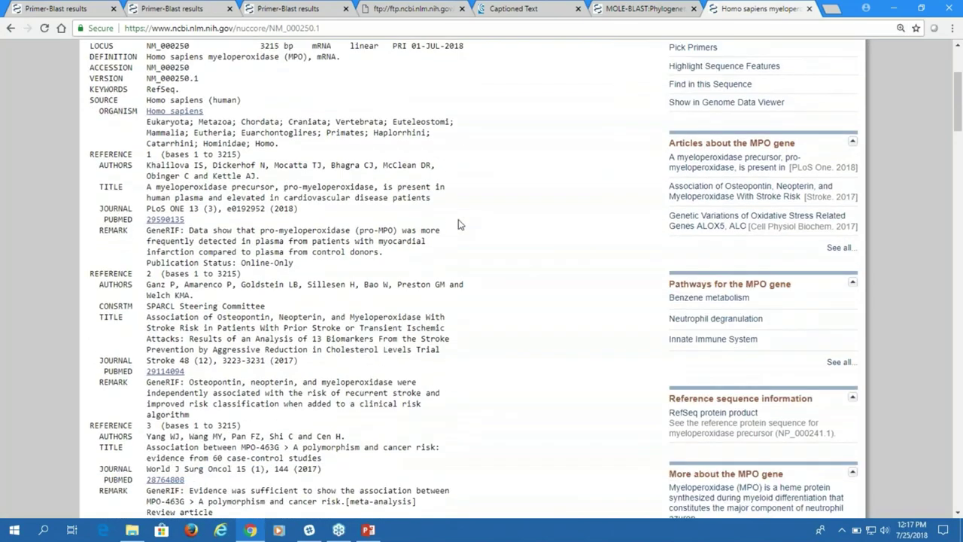
{"action": "scroll", "coordinate": [458, 224], "scroll_direction": "down", "scroll_amount": 4}
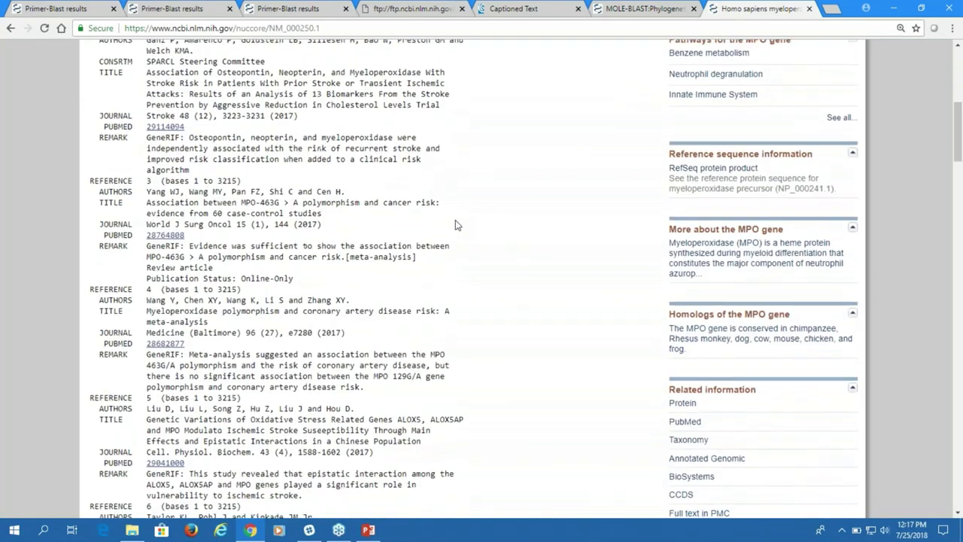
{"action": "scroll", "coordinate": [455, 223], "scroll_direction": "down", "scroll_amount": 6}
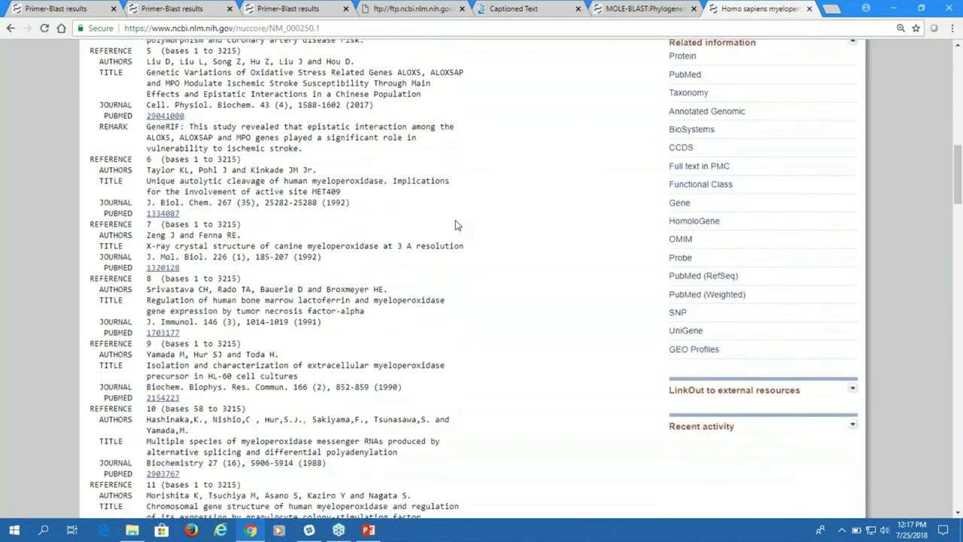
{"action": "scroll", "coordinate": [455, 224], "scroll_direction": "down", "scroll_amount": 5}
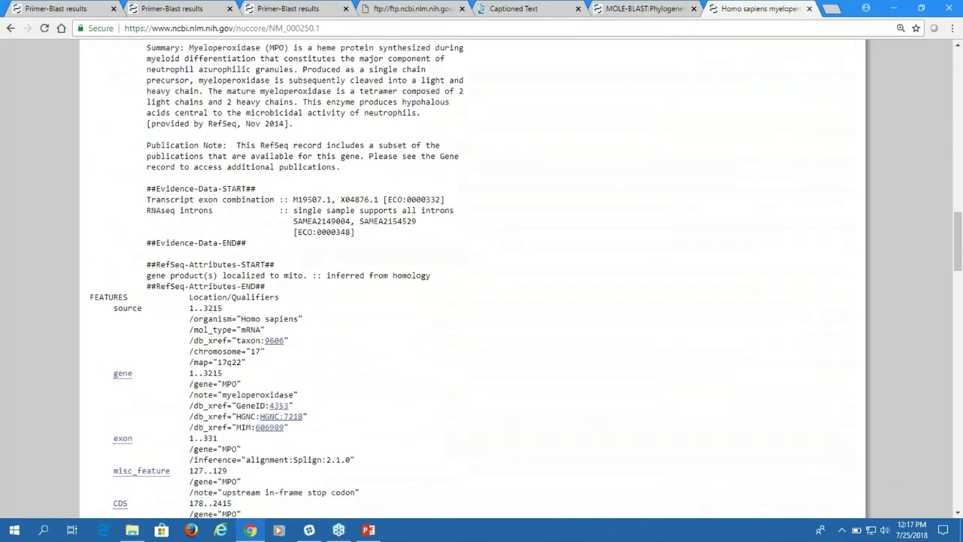
{"action": "scroll", "coordinate": [472, 279], "scroll_direction": "down", "scroll_amount": 2}
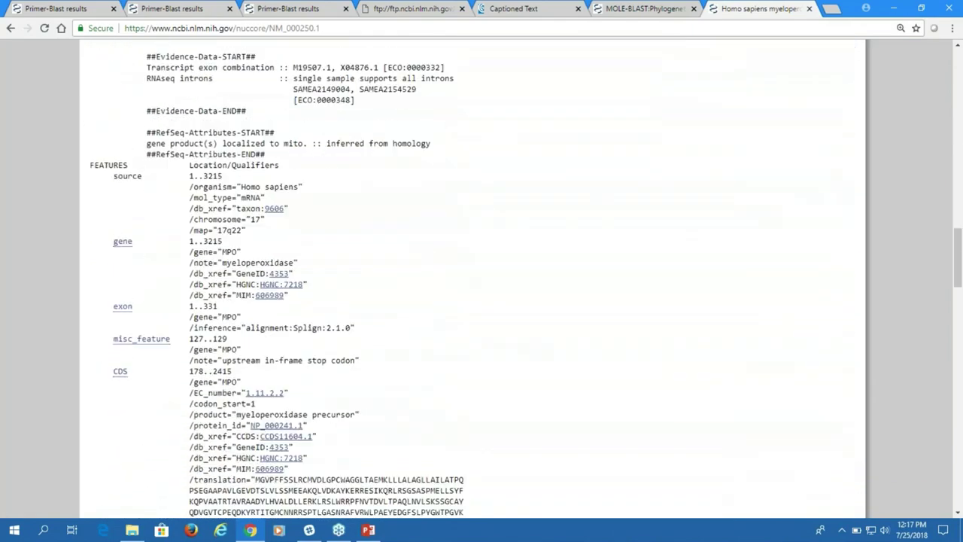
{"action": "scroll", "coordinate": [473, 279], "scroll_direction": "down", "scroll_amount": 1}
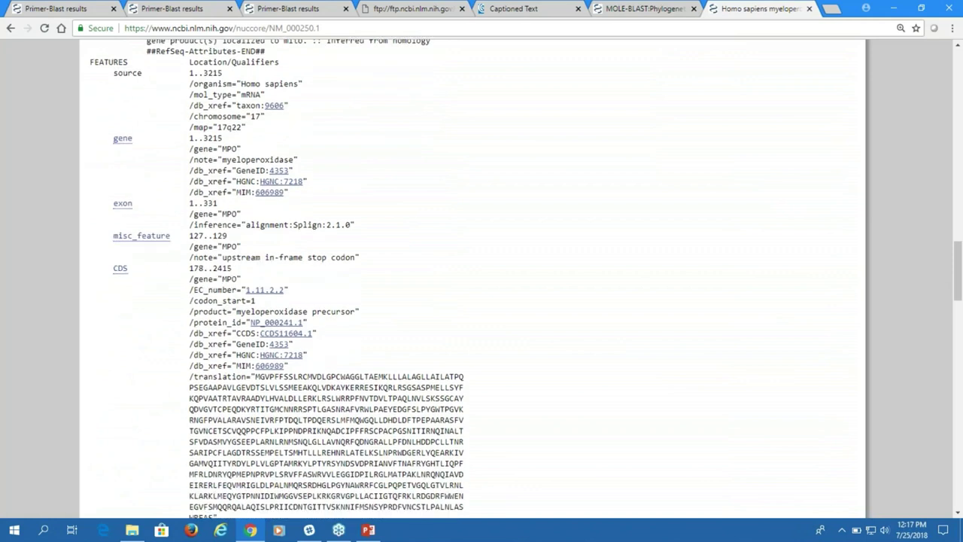
{"action": "scroll", "coordinate": [454, 228], "scroll_direction": "down", "scroll_amount": 1}
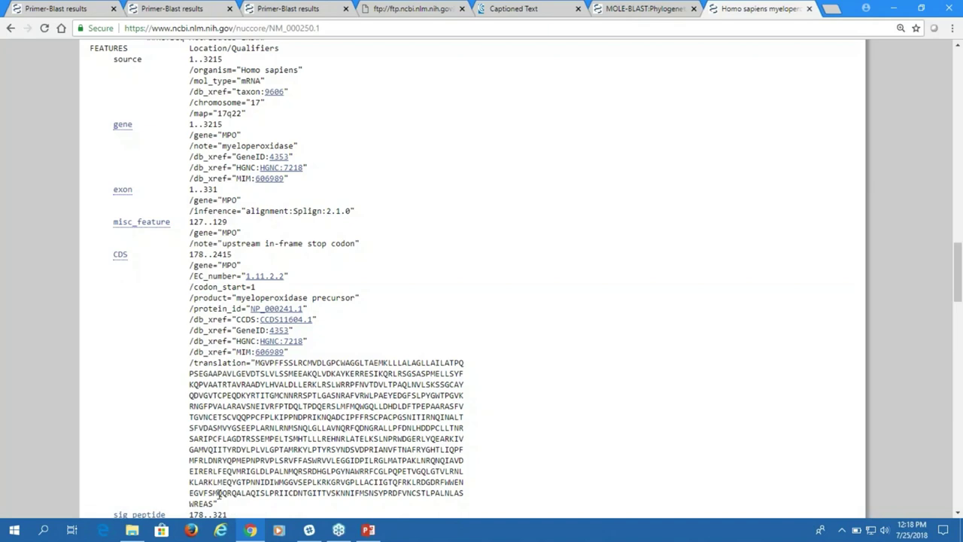
{"action": "left_click", "coordinate": [121, 255]}
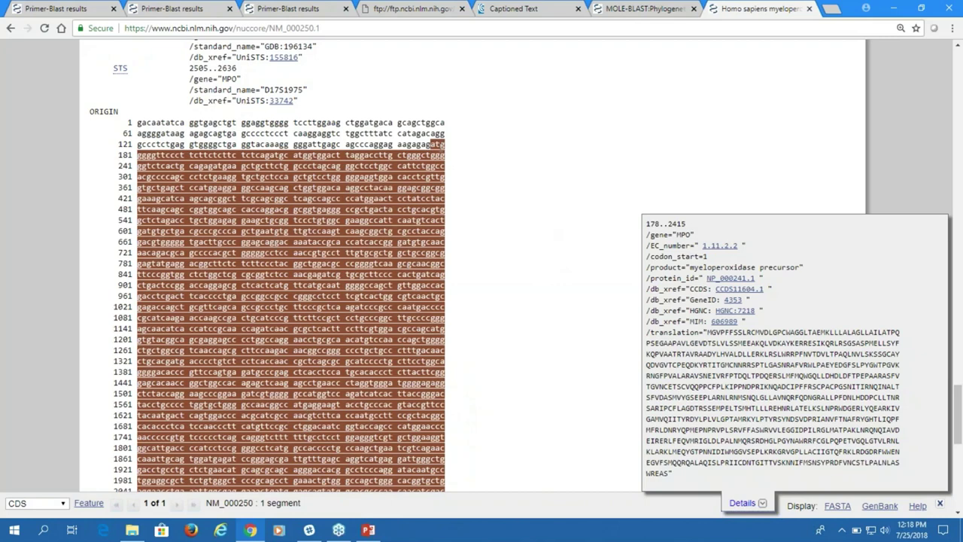
Display the highlighted CDS region as FASTA and send it to Primer-BLAST with Pick Primers.
{"action": "left_click", "coordinate": [838, 507]}
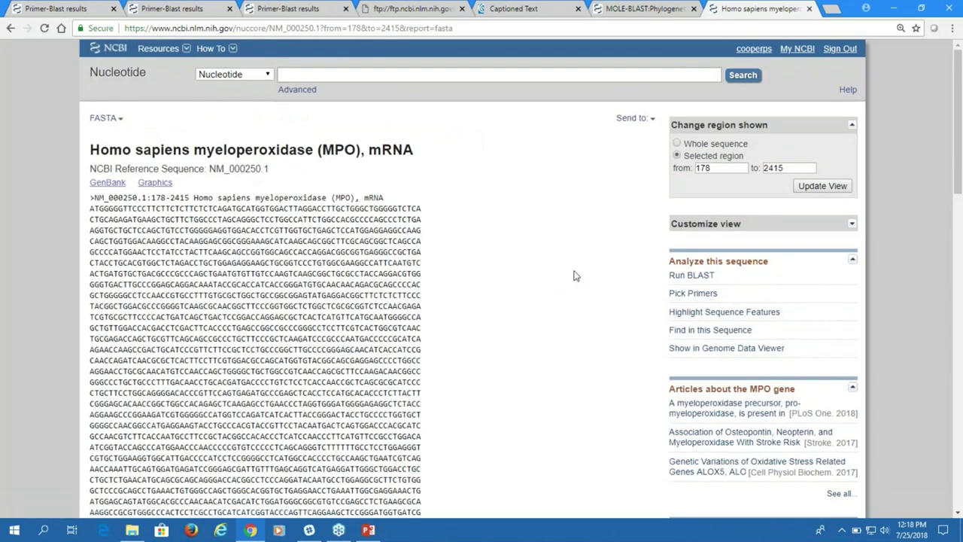
{"action": "left_click", "coordinate": [688, 295]}
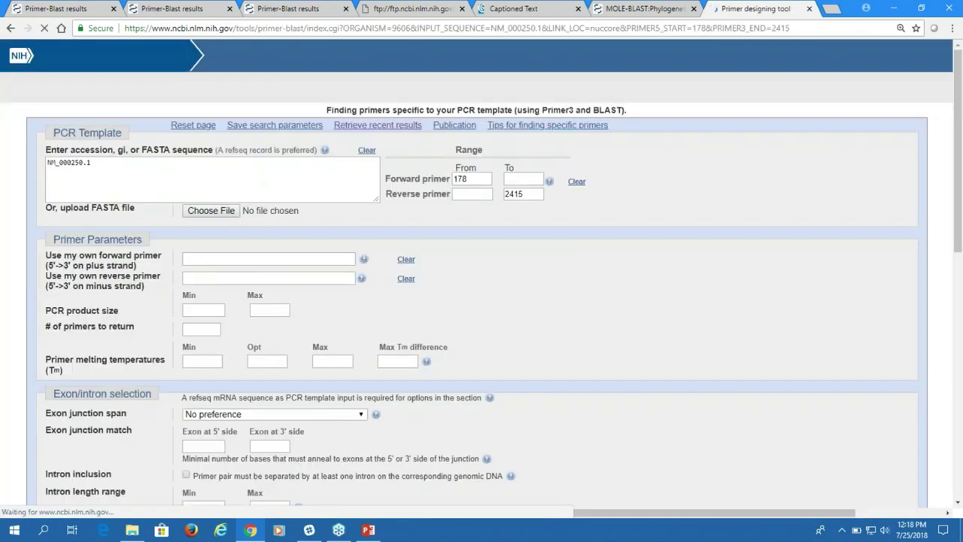
{"action": "scroll", "coordinate": [515, 207], "scroll_direction": "down", "scroll_amount": 1}
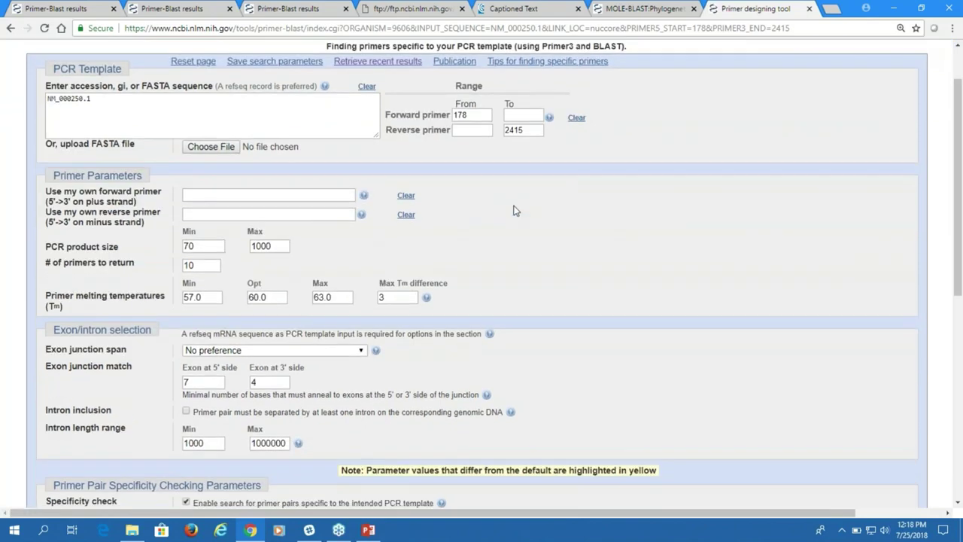
{"action": "scroll", "coordinate": [515, 210], "scroll_direction": "down", "scroll_amount": 2}
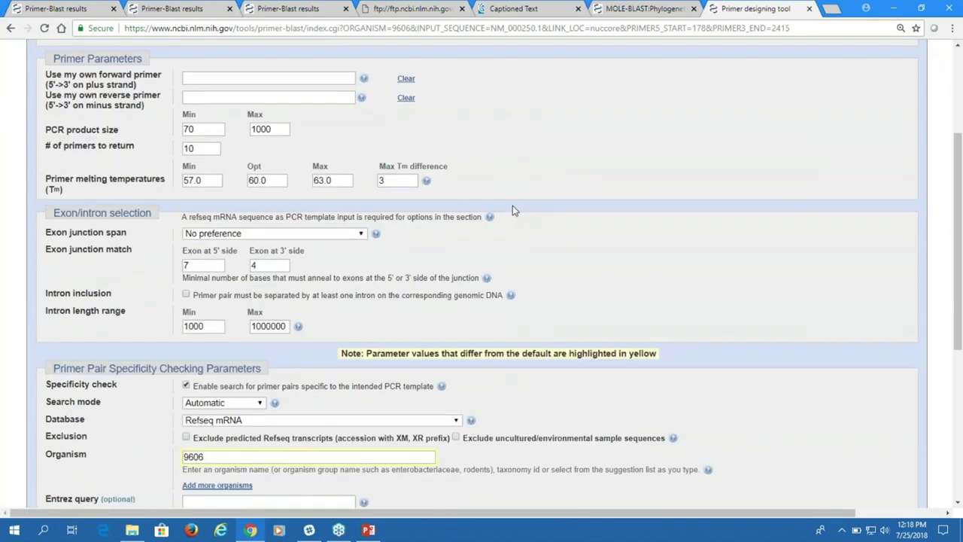
{"action": "scroll", "coordinate": [513, 205], "scroll_direction": "up", "scroll_amount": 2}
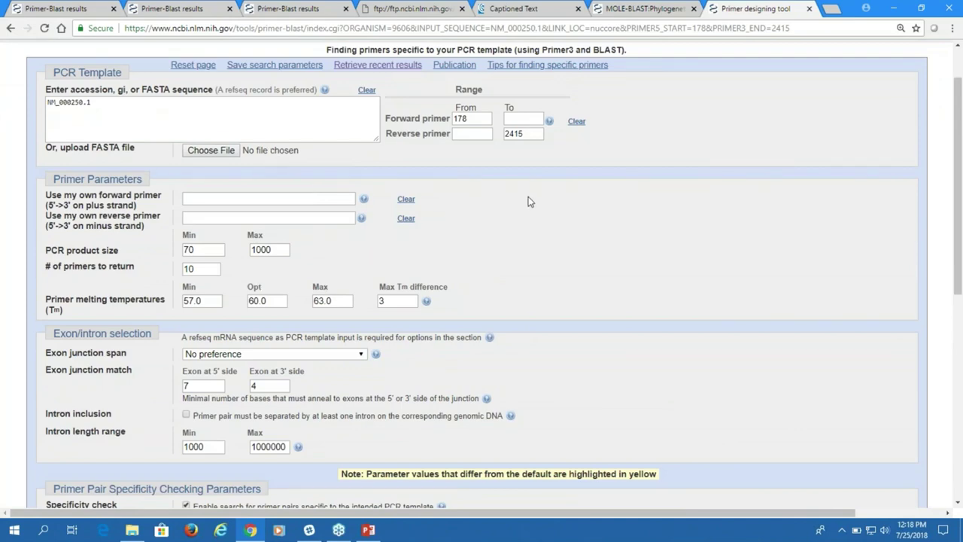
Set the organism for the primer pair specificity check to human (taxid:9606).
{"action": "scroll", "coordinate": [531, 201], "scroll_direction": "down", "scroll_amount": 1}
{"action": "scroll", "coordinate": [528, 202], "scroll_direction": "down", "scroll_amount": 3}
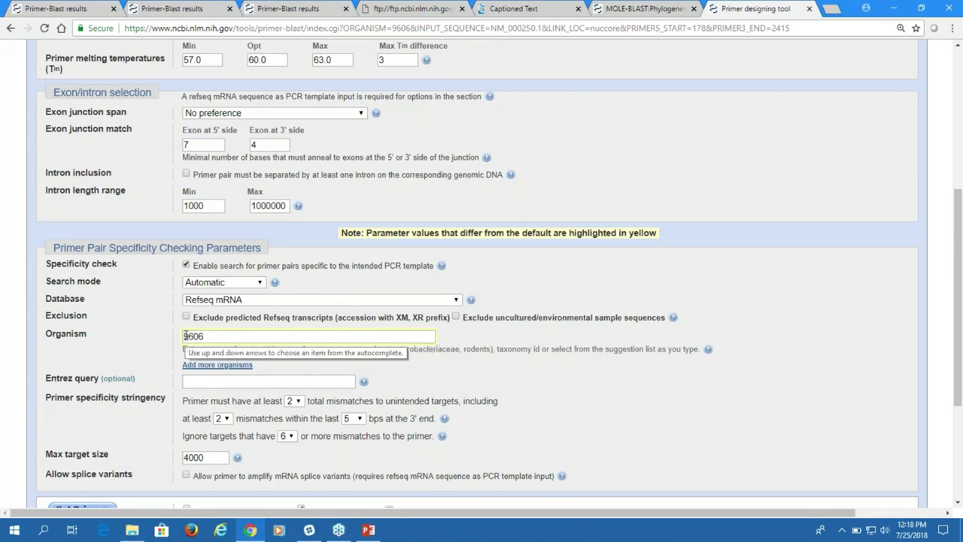
{"action": "left_click_drag", "start_coordinate": [185, 339], "coordinate": [211, 338]}
{"action": "type", "text": "hu"}
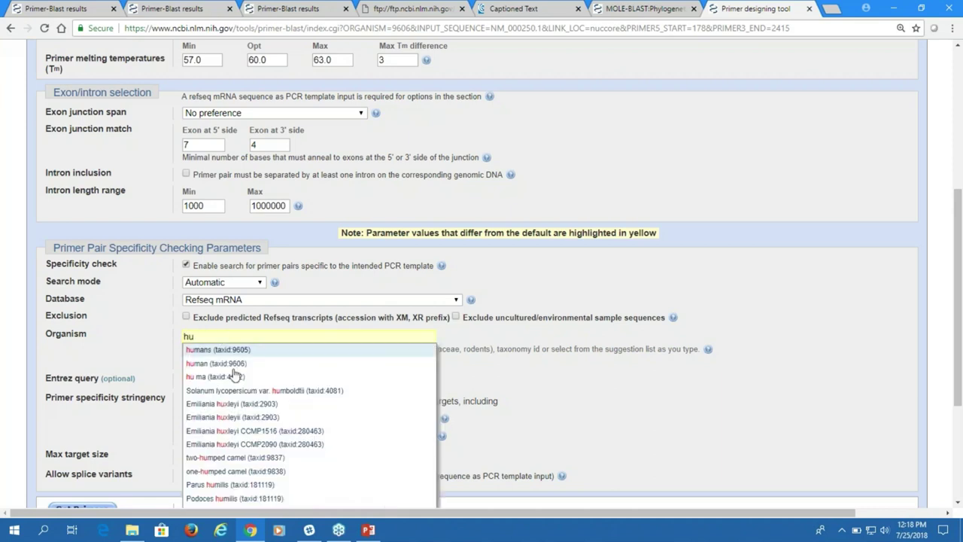
{"action": "left_click", "coordinate": [238, 366]}
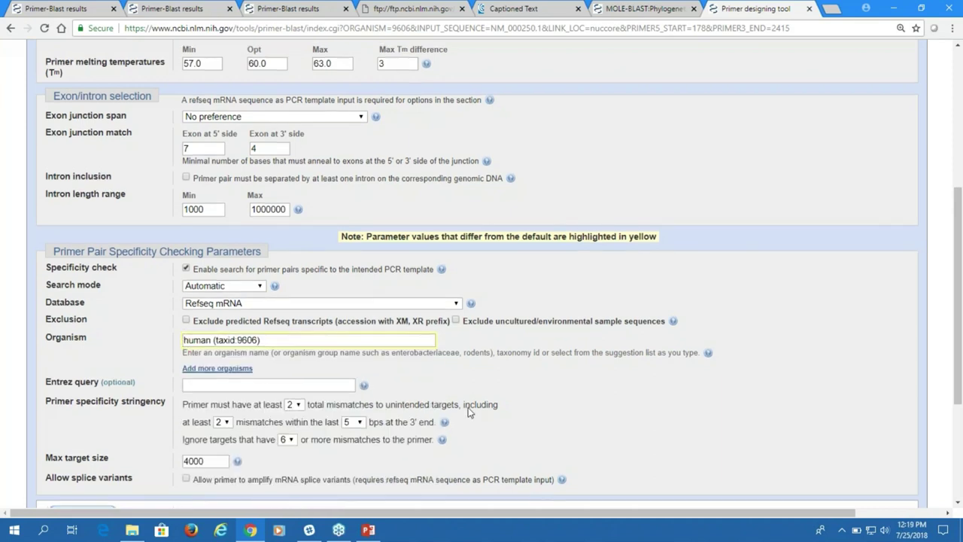
{"action": "scroll", "coordinate": [468, 407], "scroll_direction": "up", "scroll_amount": 4}
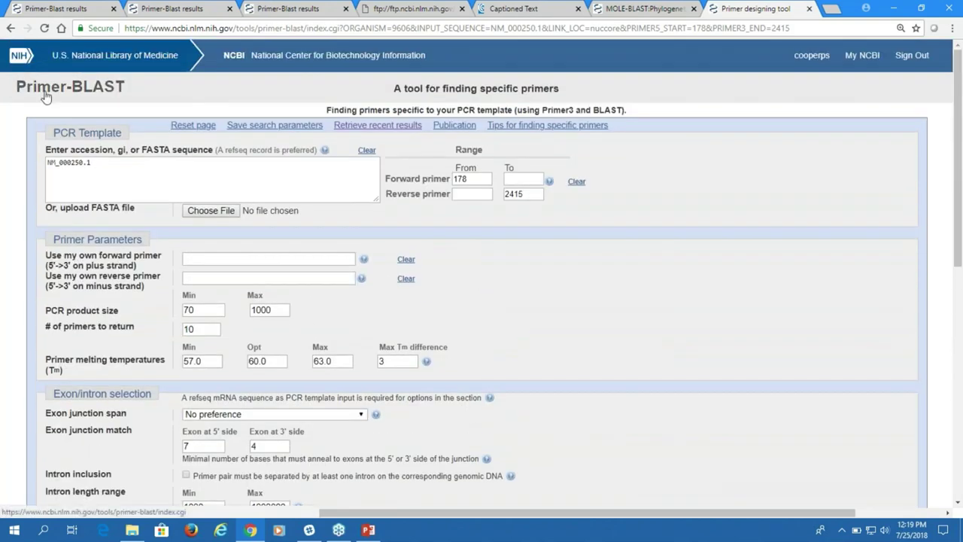
Examine the saved Primer-BLAST results for NM_000250.1, comparing the graphical view of primer pairs with the detailed primer reports.
{"action": "left_click", "coordinate": [60, 9]}
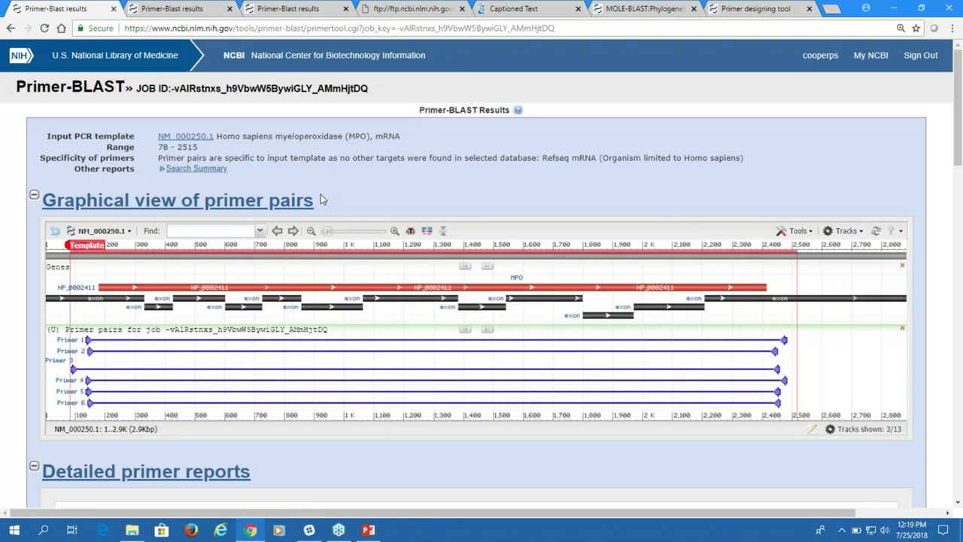
{"action": "scroll", "coordinate": [320, 199], "scroll_direction": "down", "scroll_amount": 1}
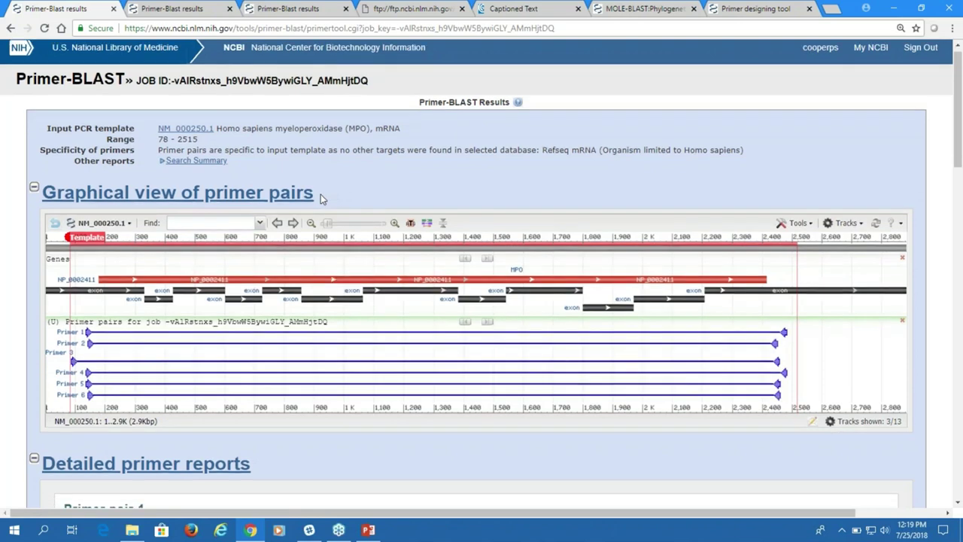
{"action": "scroll", "coordinate": [321, 194], "scroll_direction": "down", "scroll_amount": 5}
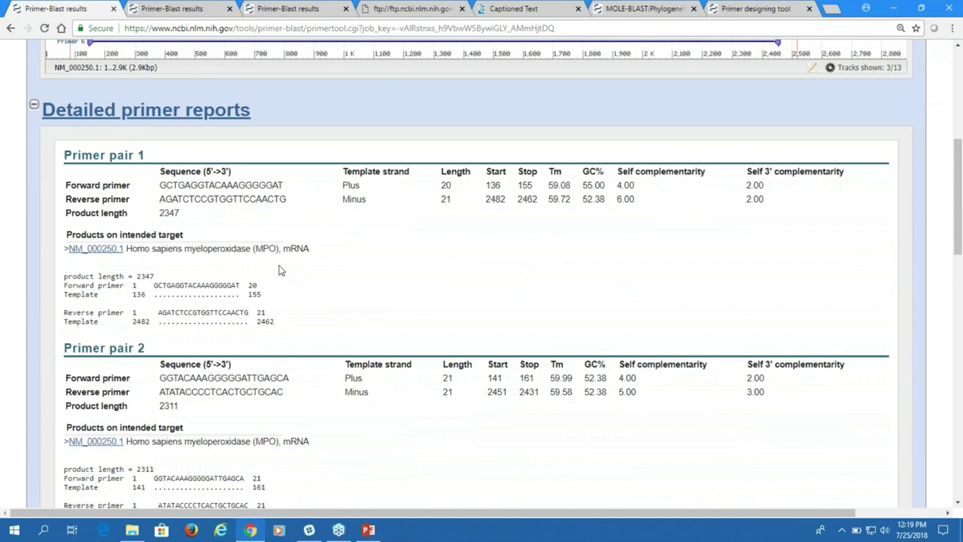
{"action": "scroll", "coordinate": [277, 269], "scroll_direction": "up", "scroll_amount": 4}
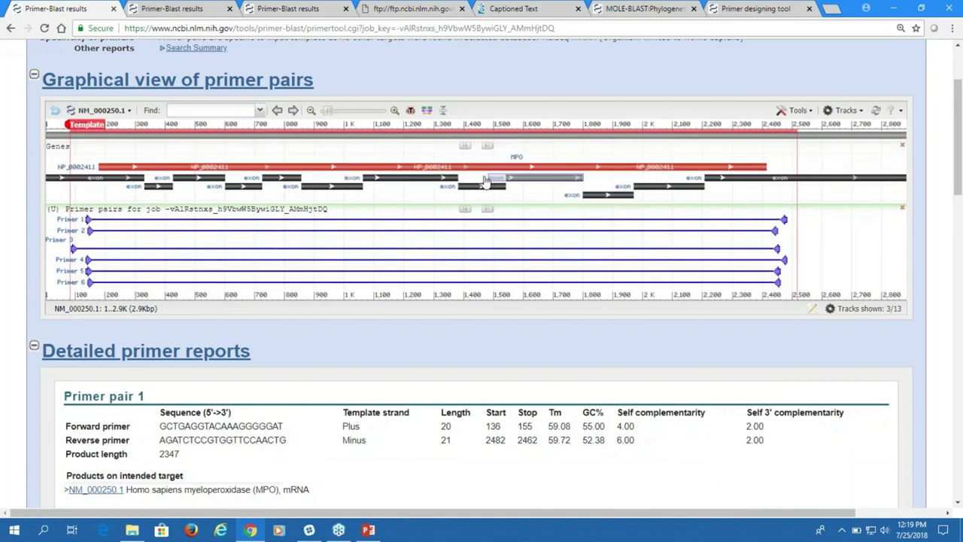
{"action": "mouse_move", "coordinate": [445, 149]}
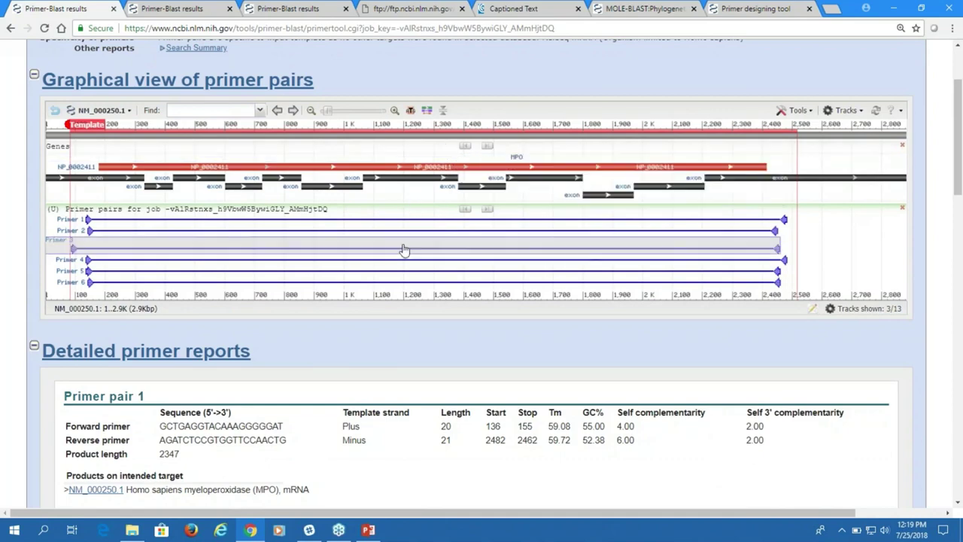
{"action": "mouse_move", "coordinate": [404, 249]}
Return to the MOLE-BLAST phylogenetic tree and expand the collapsed "Multiple organisms" node with 84 leaves.
{"action": "left_click", "coordinate": [415, 10]}
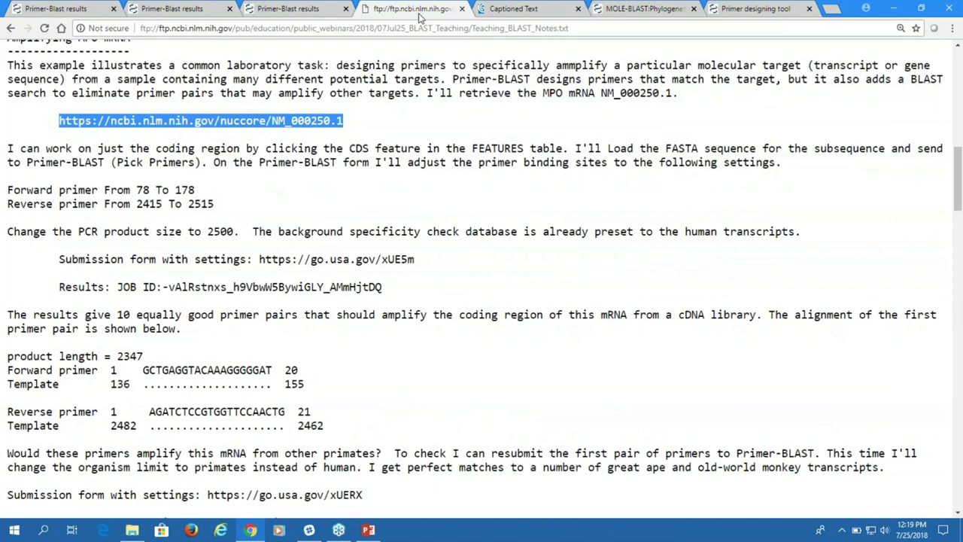
{"action": "left_click", "coordinate": [636, 11]}
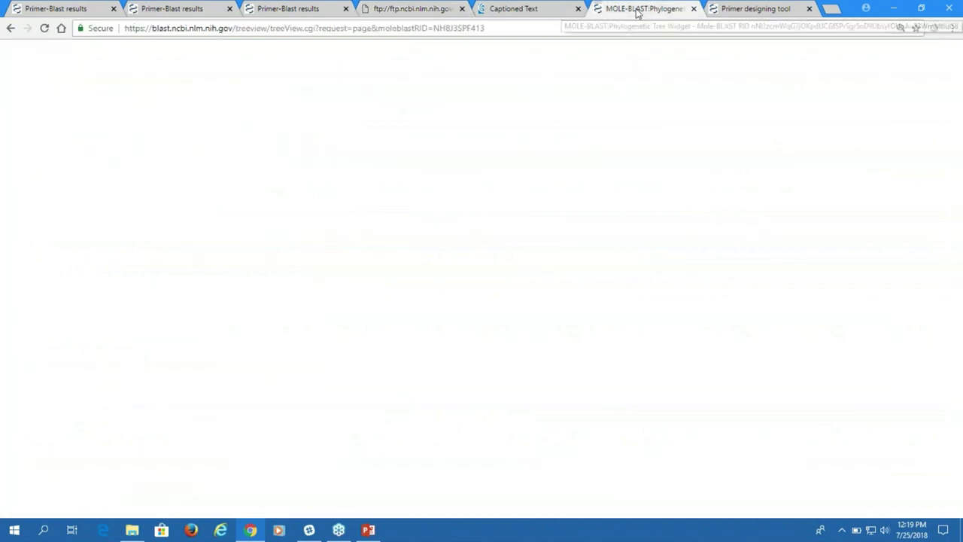
{"action": "scroll", "coordinate": [624, 214], "scroll_direction": "down", "scroll_amount": 3}
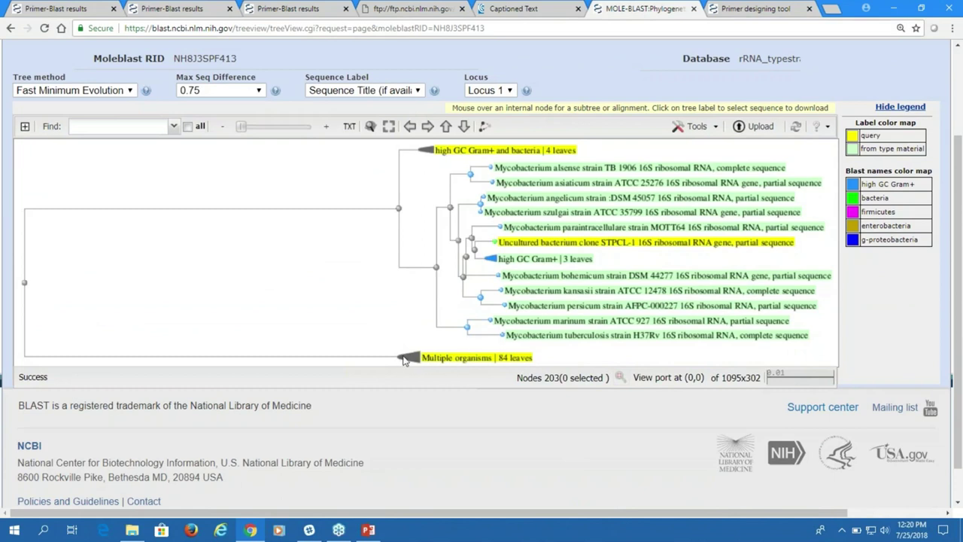
{"action": "mouse_move", "coordinate": [411, 364]}
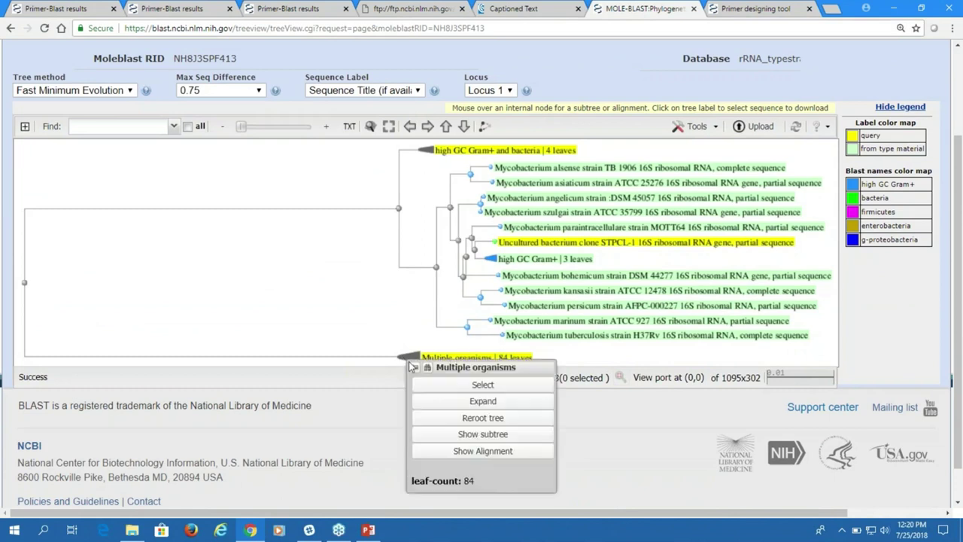
{"action": "left_click", "coordinate": [493, 407]}
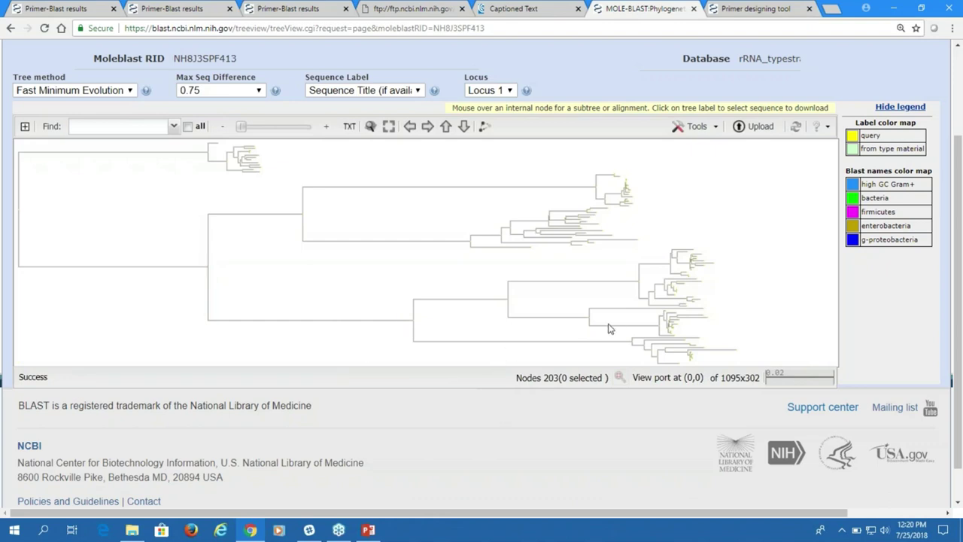
Examine the firmicutes branch around uncultured clones 4-55, CK_2C4_122 and 002-h10, and open the details of the Romboutsia lituseburensis leaf.
{"action": "left_click", "coordinate": [326, 126]}
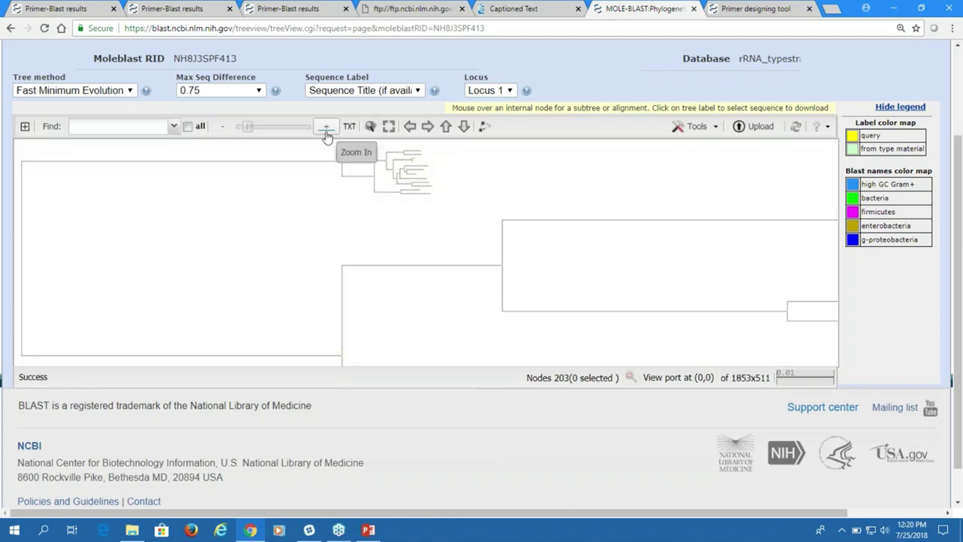
{"action": "left_click_drag", "start_coordinate": [394, 230], "coordinate": [354, 112]}
{"action": "left_click_drag", "start_coordinate": [486, 249], "coordinate": [326, 220]}
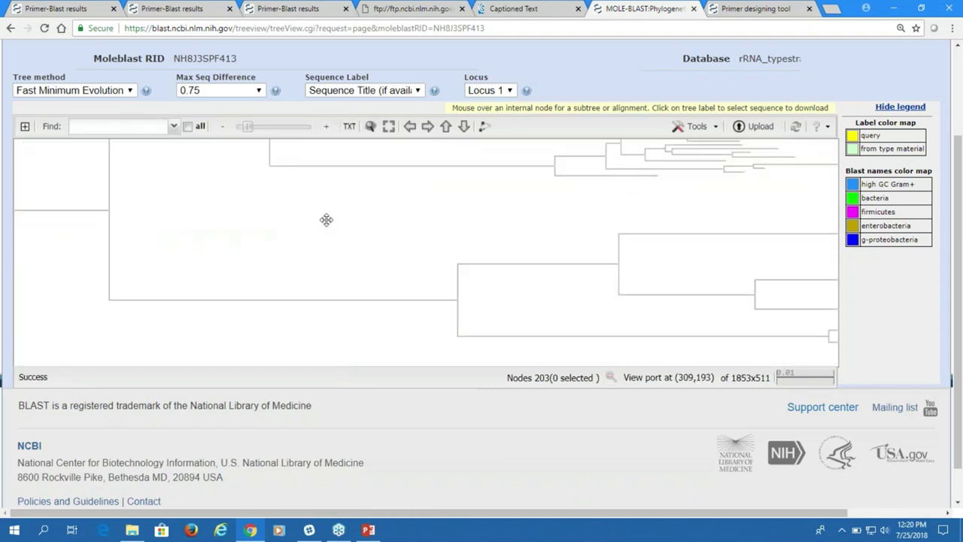
{"action": "left_click", "coordinate": [331, 127]}
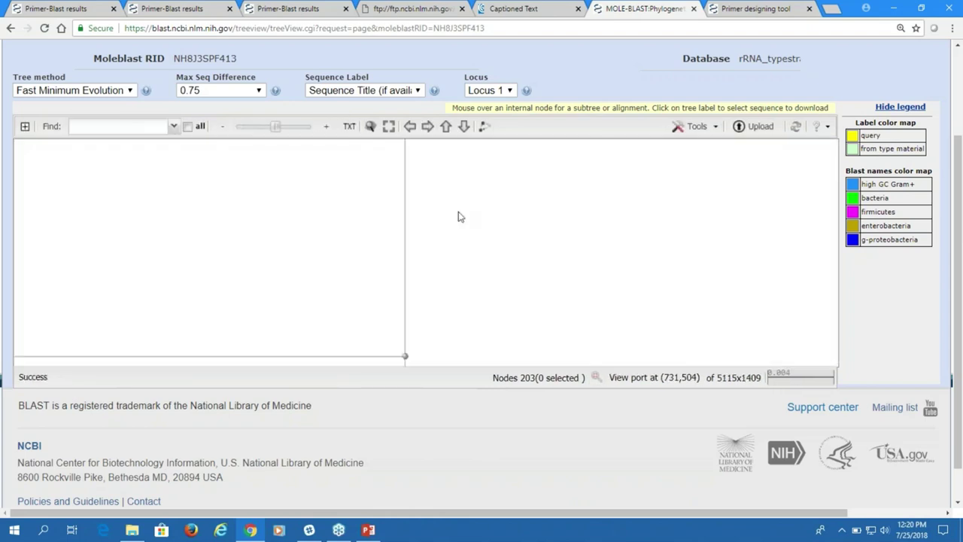
{"action": "left_click_drag", "start_coordinate": [421, 270], "coordinate": [323, 273]}
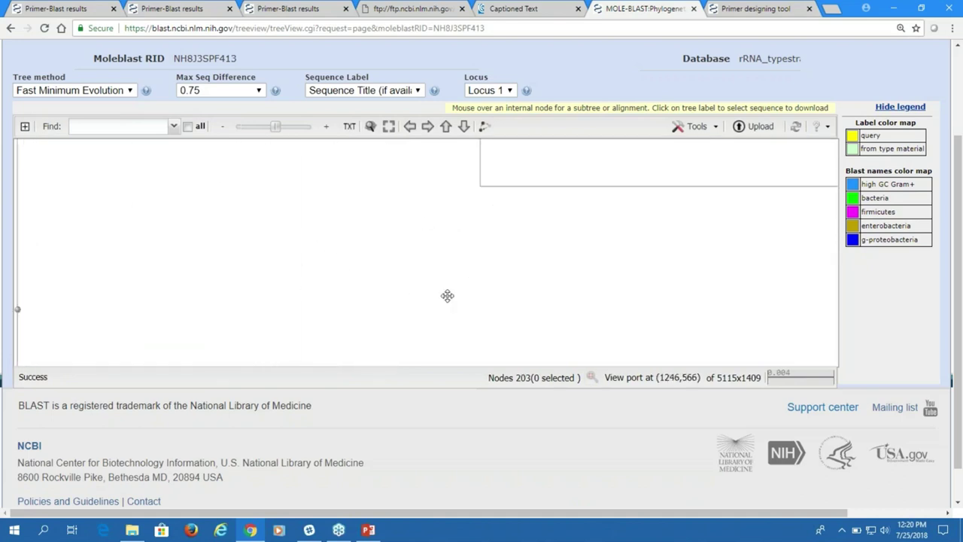
{"action": "left_click_drag", "start_coordinate": [447, 295], "coordinate": [193, 243]}
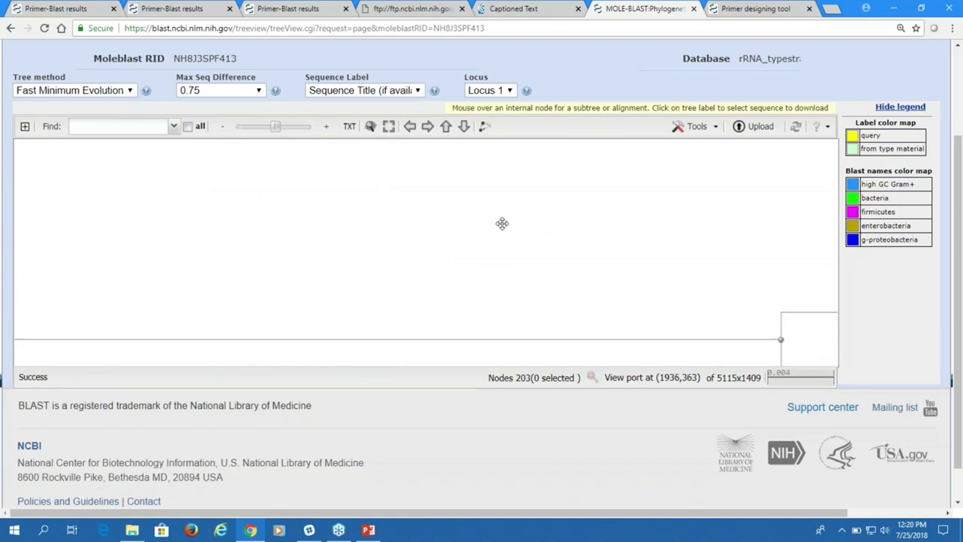
{"action": "left_click_drag", "start_coordinate": [502, 223], "coordinate": [364, 170]}
{"action": "left_click_drag", "start_coordinate": [628, 241], "coordinate": [314, 236]}
{"action": "left_click_drag", "start_coordinate": [775, 226], "coordinate": [343, 229]}
{"action": "left_click_drag", "start_coordinate": [505, 218], "coordinate": [411, 247]}
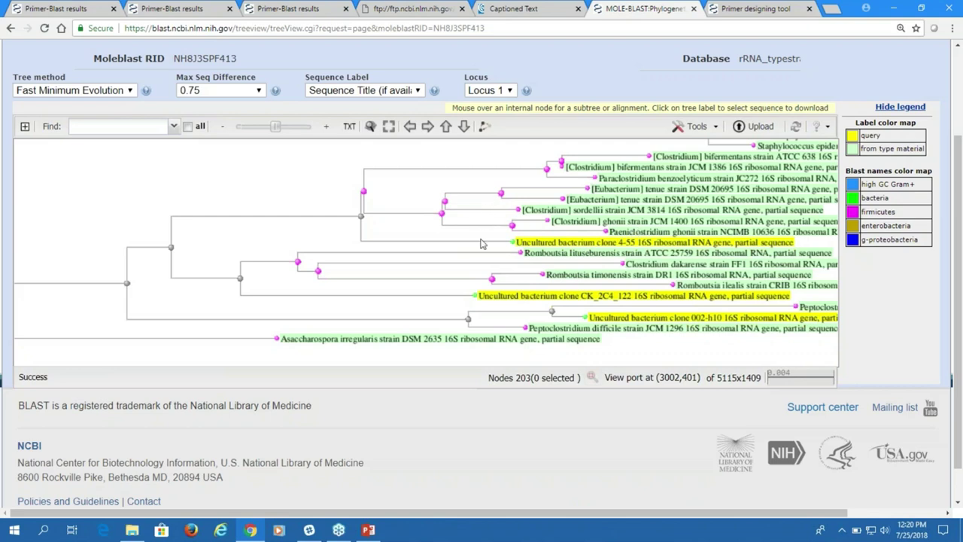
{"action": "left_click_drag", "start_coordinate": [585, 220], "coordinate": [540, 216]}
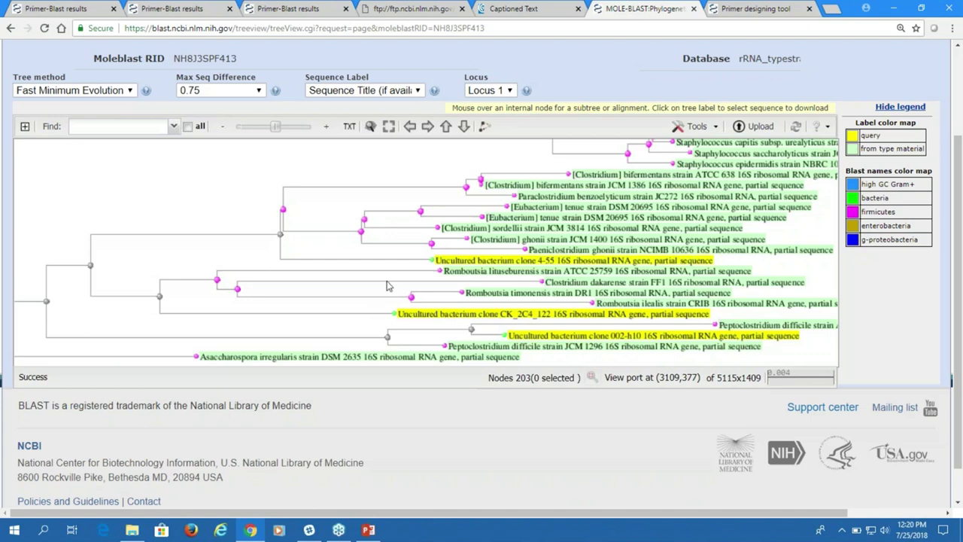
{"action": "left_click", "coordinate": [439, 272]}
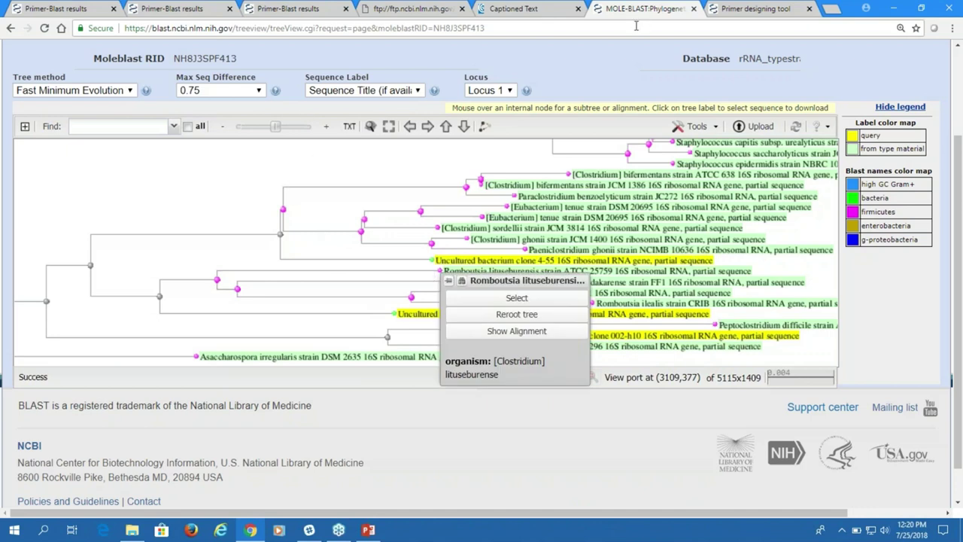
Close the MOLE-BLAST tree and find the primate primer check in the teaching notes.
{"action": "left_click", "coordinate": [450, 153]}
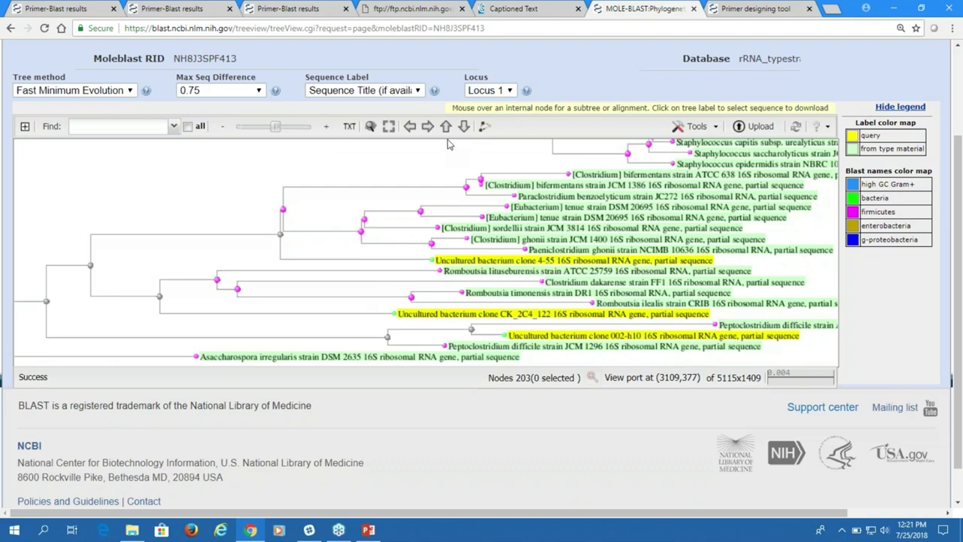
{"action": "left_click", "coordinate": [693, 9]}
{"action": "left_click", "coordinate": [414, 9]}
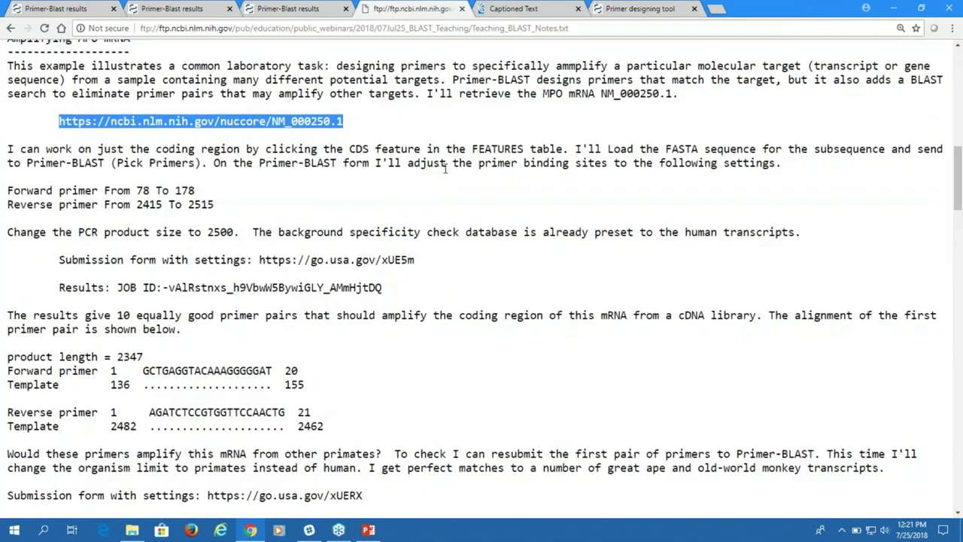
{"action": "scroll", "coordinate": [445, 169], "scroll_direction": "up", "scroll_amount": 1}
{"action": "scroll", "coordinate": [445, 168], "scroll_direction": "down", "scroll_amount": 2}
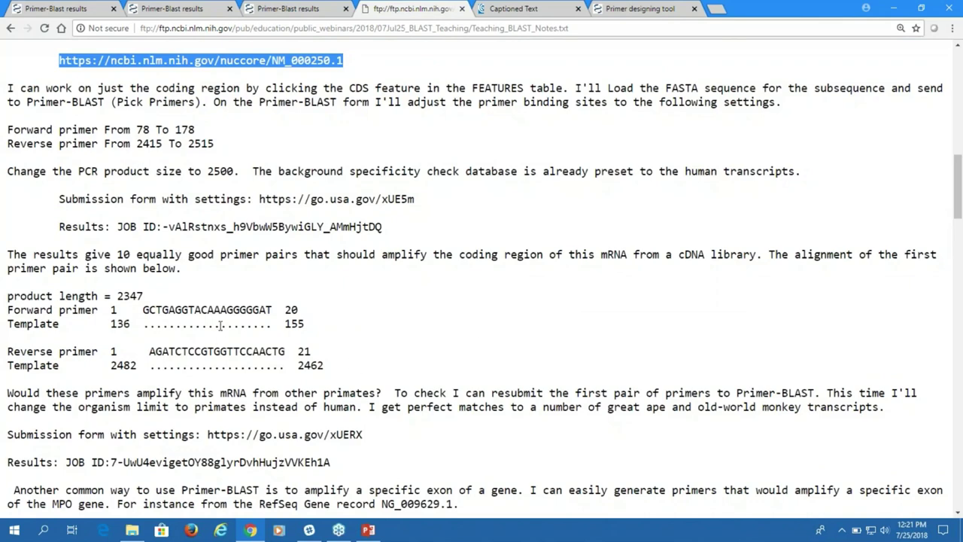
{"action": "scroll", "coordinate": [348, 282], "scroll_direction": "down", "scroll_amount": 2}
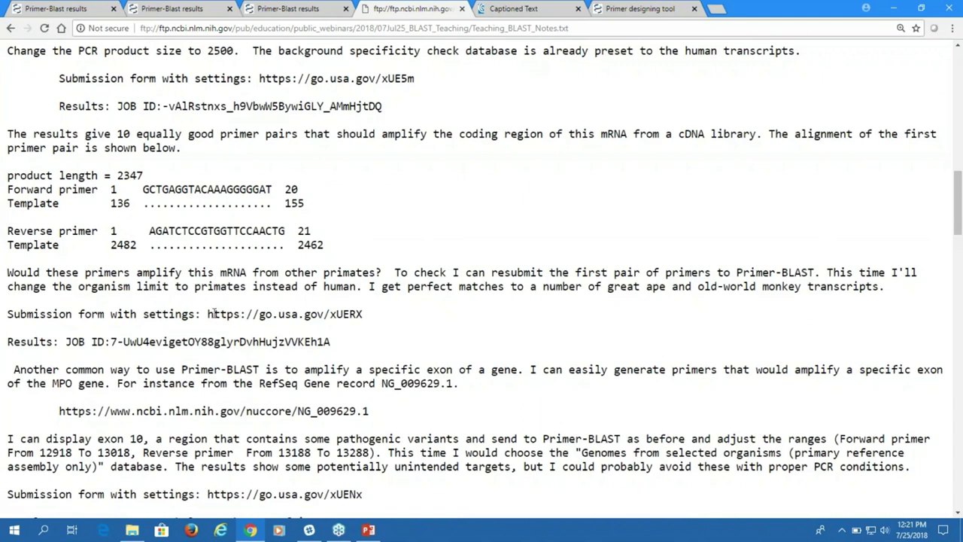
{"action": "left_click_drag", "start_coordinate": [209, 313], "coordinate": [361, 315]}
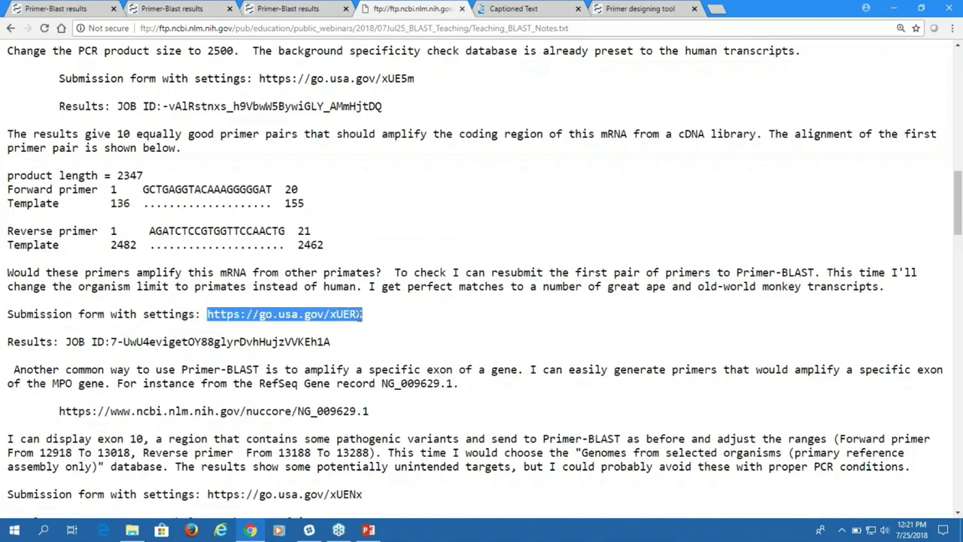
{"action": "right_click", "coordinate": [332, 316]}
{"action": "left_click", "coordinate": [347, 322]}
{"action": "left_click", "coordinate": [665, 13]}
{"action": "left_click", "coordinate": [665, 28]}
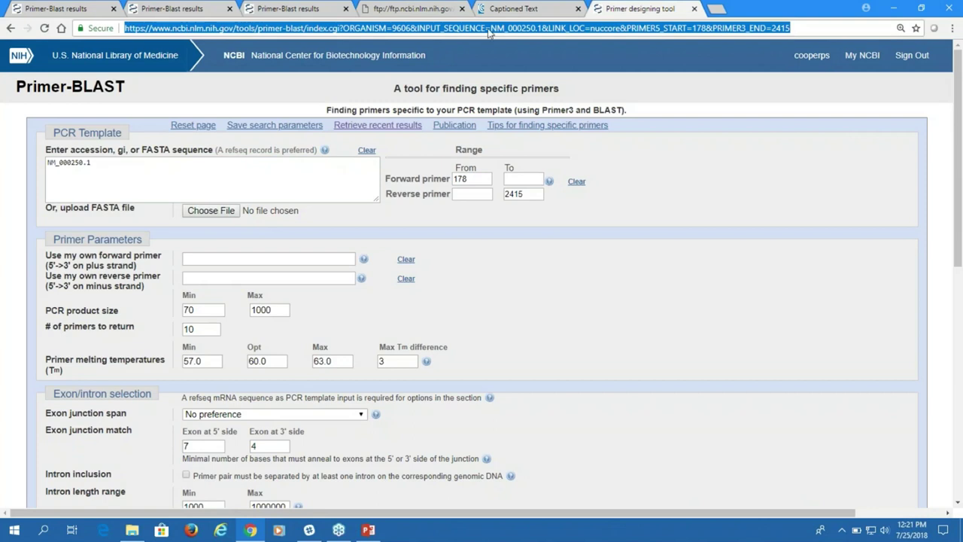
{"action": "type", "text": "https://go.usa.gov/xUERX"}
{"action": "key", "text": "alt+Return"}
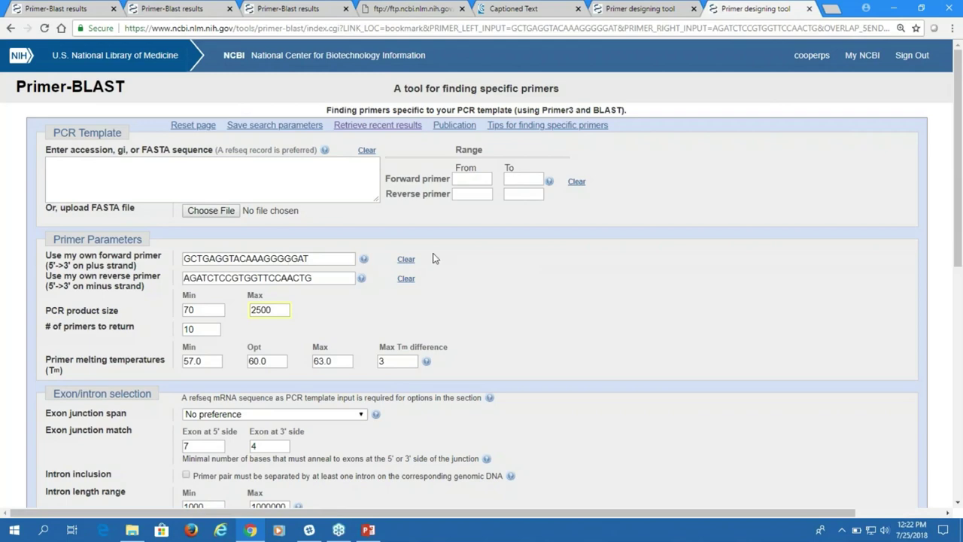
Review the preset form's own primer sequences, PCR product size and organism limit for the specificity check.
{"action": "scroll", "coordinate": [433, 258], "scroll_direction": "down", "scroll_amount": 4}
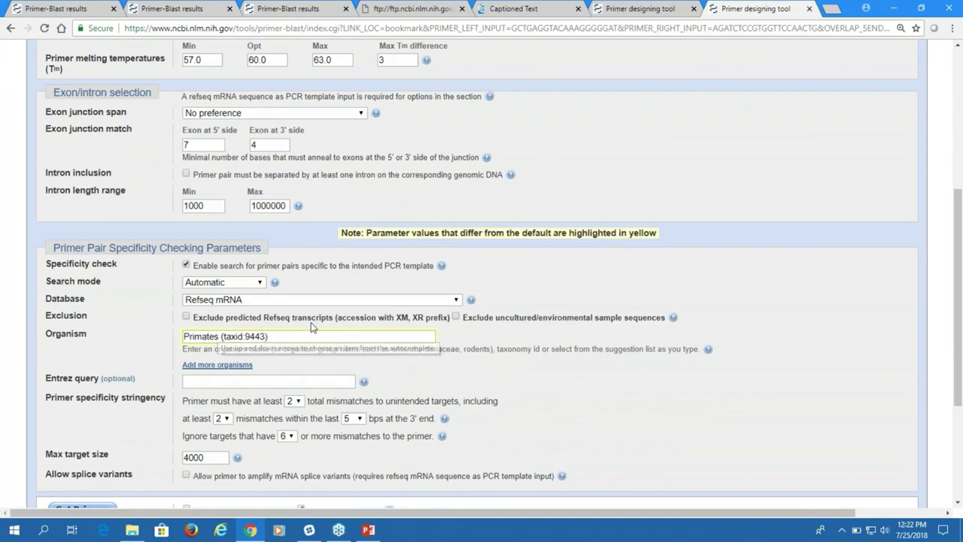
{"action": "scroll", "coordinate": [310, 327], "scroll_direction": "up", "scroll_amount": 3}
{"action": "scroll", "coordinate": [310, 327], "scroll_direction": "up", "scroll_amount": 1}
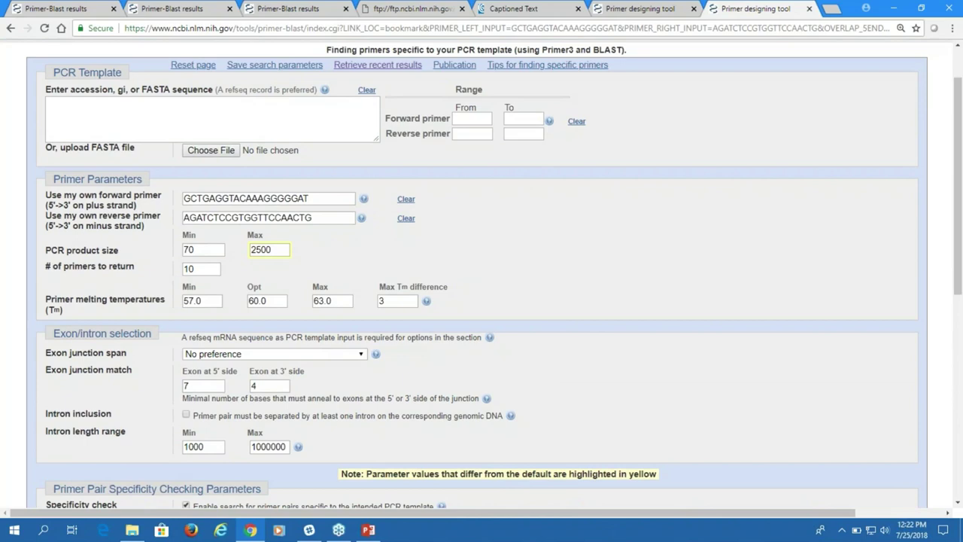
Look up the primate check's job ID in the notes and bring up the matching saved Primer-BLAST results.
{"action": "left_click", "coordinate": [426, 13]}
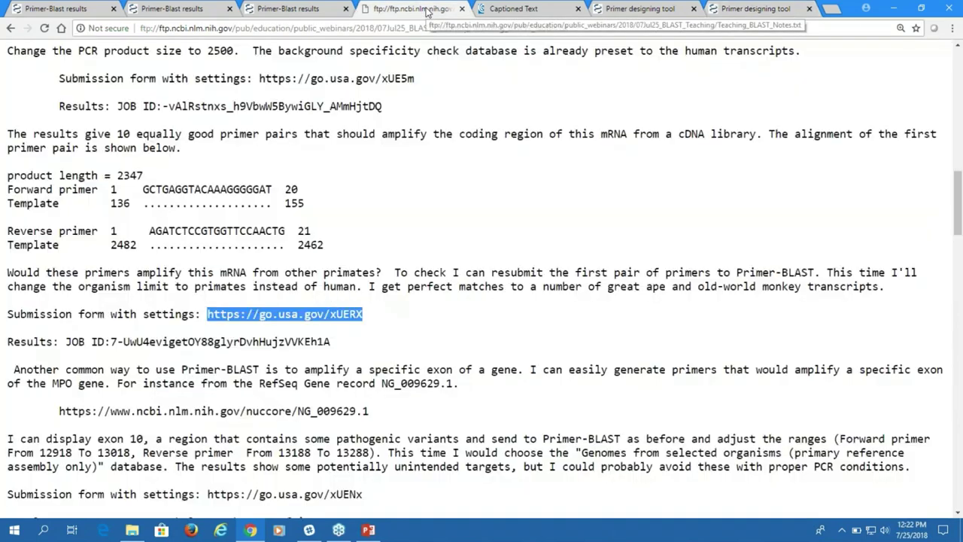
{"action": "scroll", "coordinate": [383, 311], "scroll_direction": "up", "scroll_amount": 1}
{"action": "scroll", "coordinate": [382, 311], "scroll_direction": "down", "scroll_amount": 2}
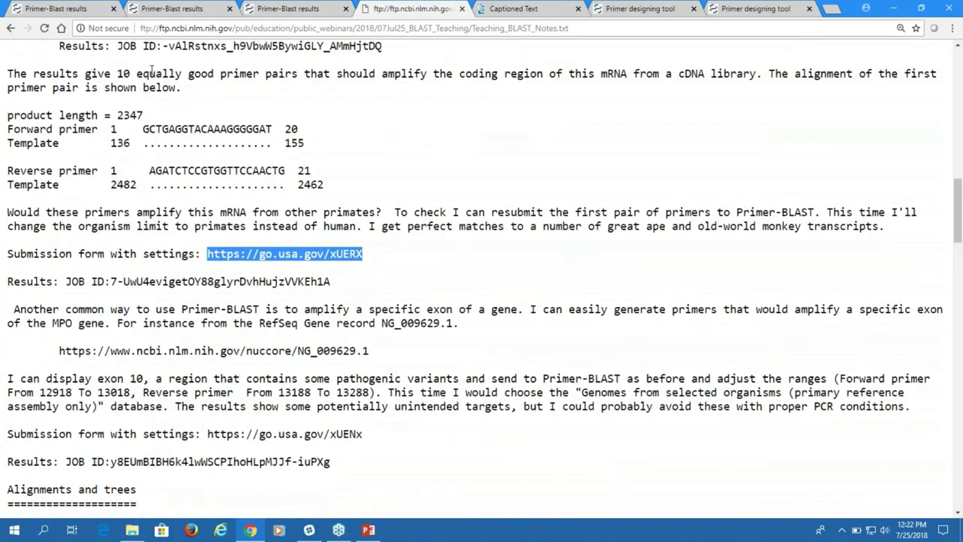
{"action": "left_click", "coordinate": [183, 13]}
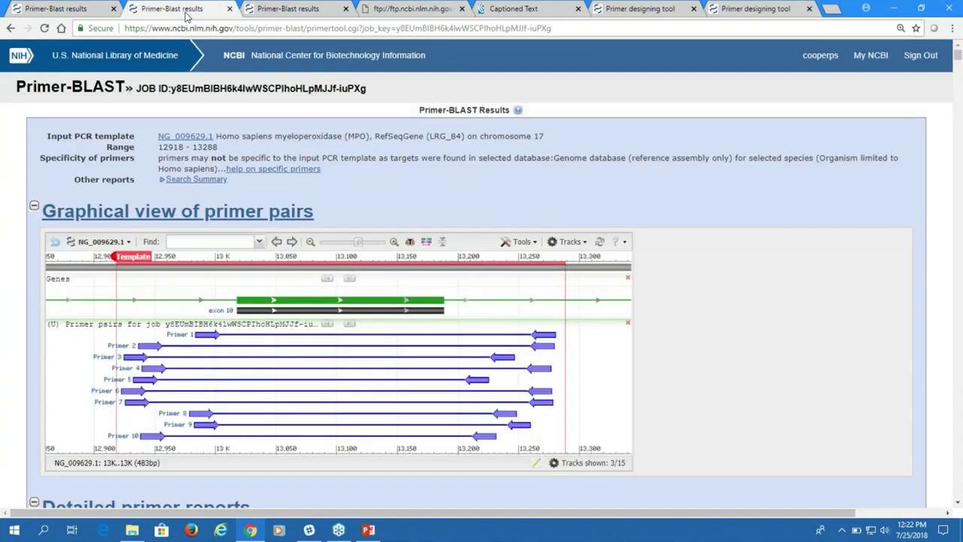
{"action": "left_click", "coordinate": [309, 9]}
Examine primer pair 1's alignments to the primate target templates, comparing mismatches across all MPO transcripts and the final Macaca nemestrina TEPSIN entry.
{"action": "scroll", "coordinate": [310, 208], "scroll_direction": "down", "scroll_amount": 3}
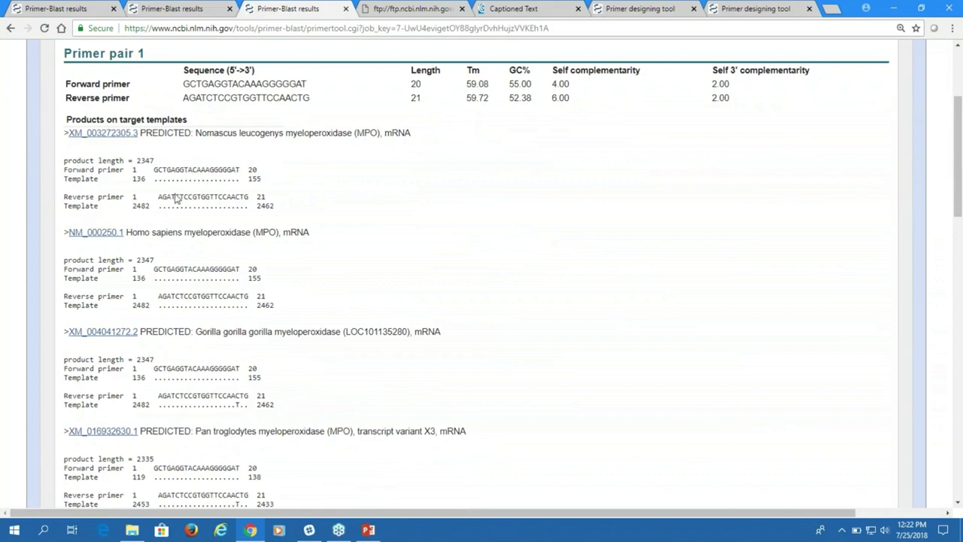
{"action": "scroll", "coordinate": [338, 208], "scroll_direction": "down", "scroll_amount": 1}
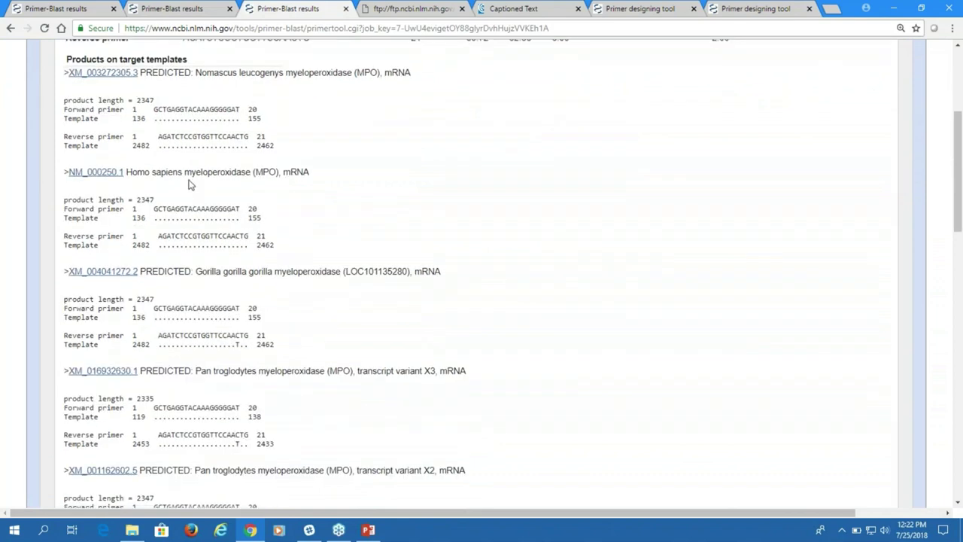
{"action": "scroll", "coordinate": [295, 208], "scroll_direction": "down", "scroll_amount": 1}
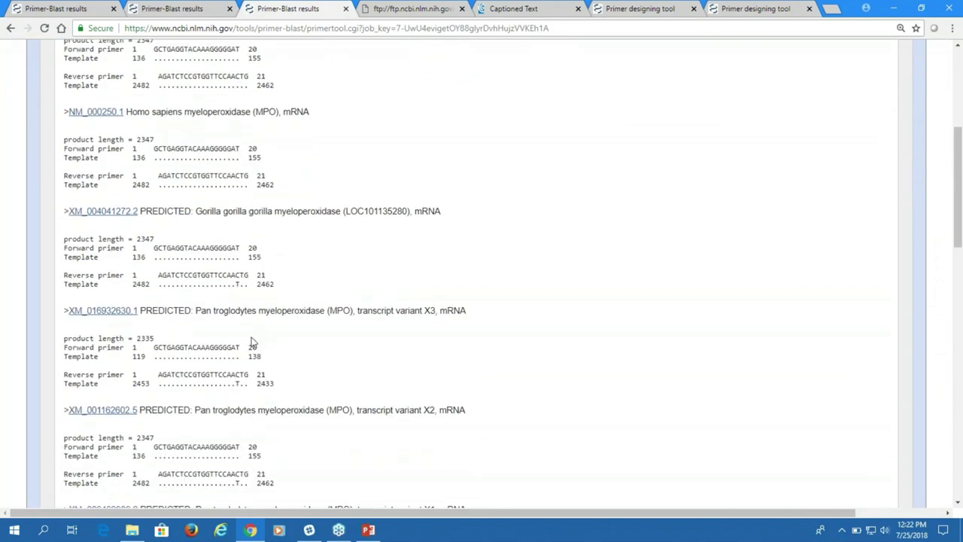
{"action": "scroll", "coordinate": [263, 307], "scroll_direction": "down", "scroll_amount": 5}
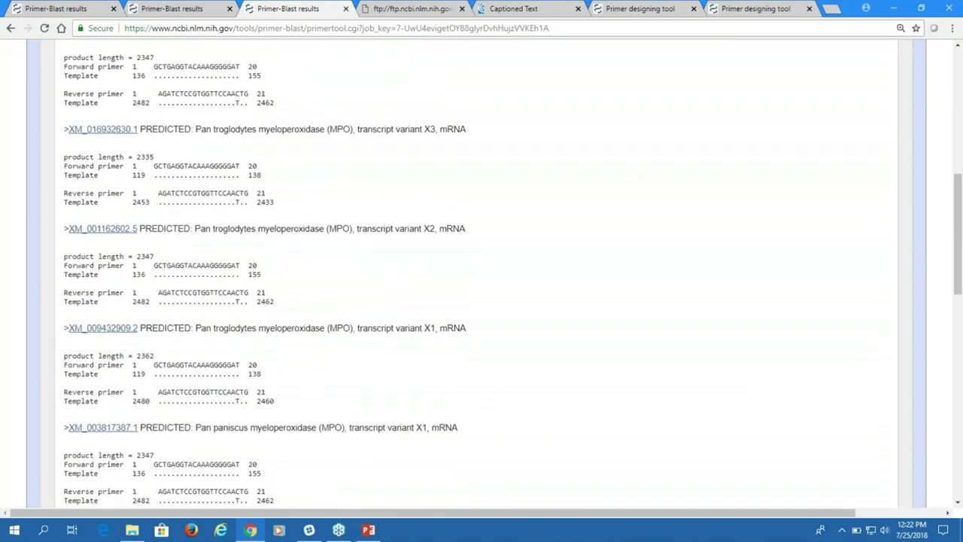
{"action": "scroll", "coordinate": [264, 240], "scroll_direction": "down", "scroll_amount": 3}
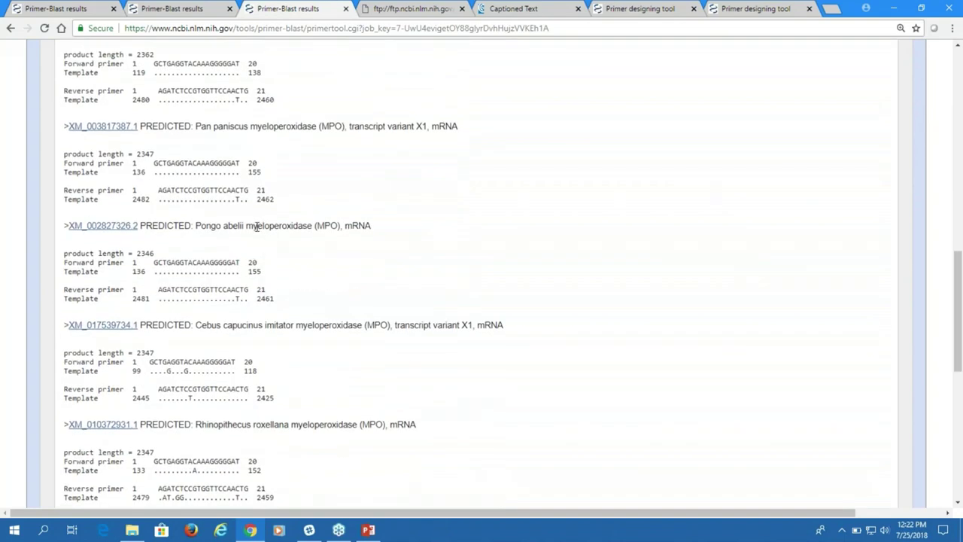
{"action": "scroll", "coordinate": [253, 229], "scroll_direction": "down", "scroll_amount": 3}
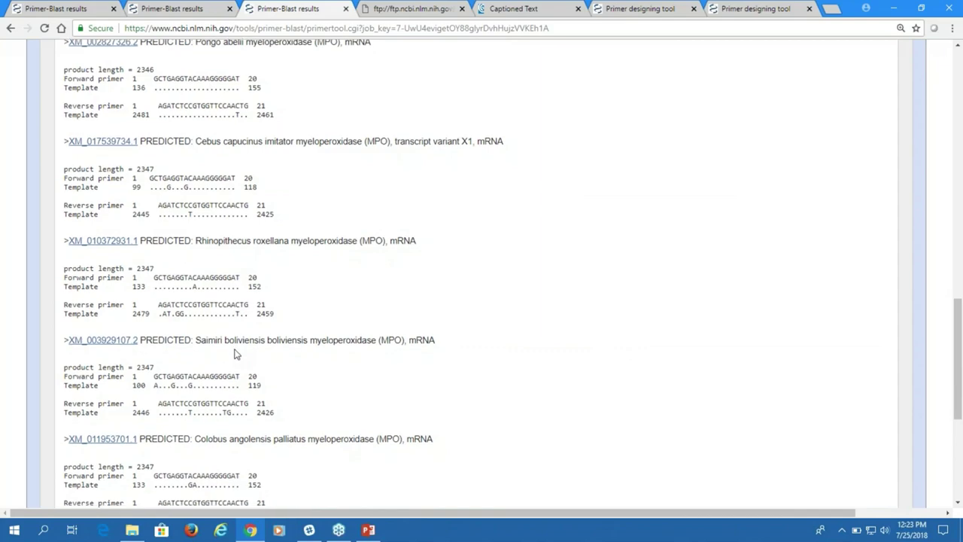
{"action": "scroll", "coordinate": [235, 354], "scroll_direction": "down", "scroll_amount": 3}
{"action": "scroll", "coordinate": [235, 353], "scroll_direction": "down", "scroll_amount": 2}
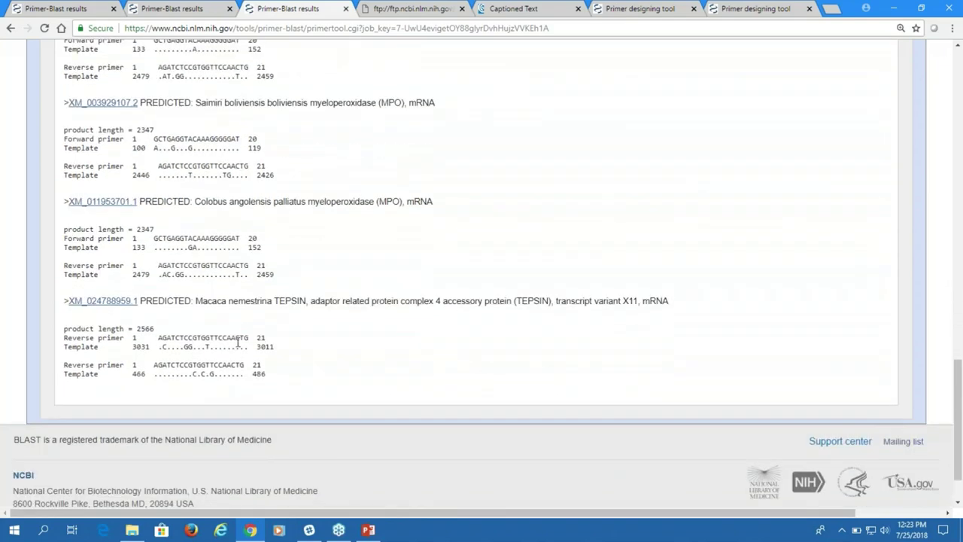
{"action": "scroll", "coordinate": [216, 325], "scroll_direction": "up", "scroll_amount": 1}
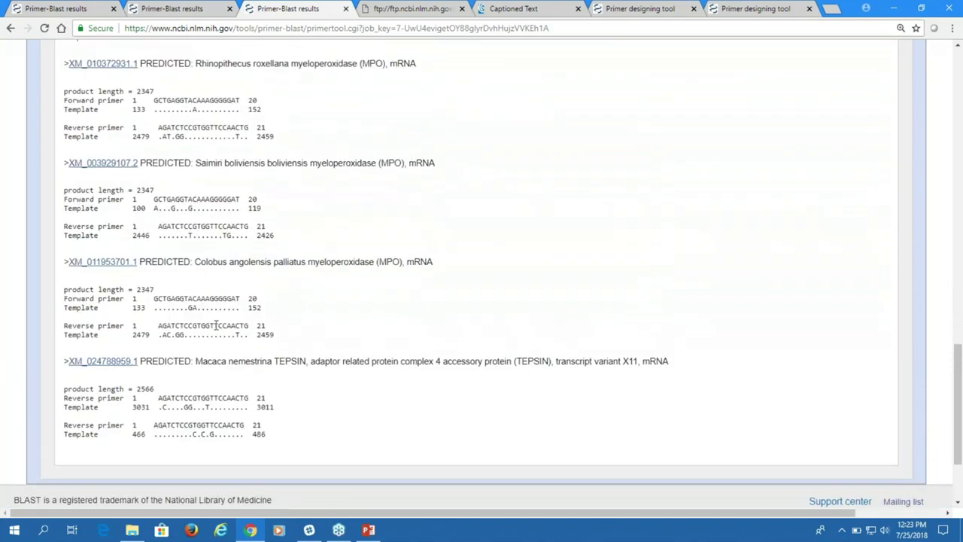
{"action": "scroll", "coordinate": [209, 238], "scroll_direction": "up", "scroll_amount": 2}
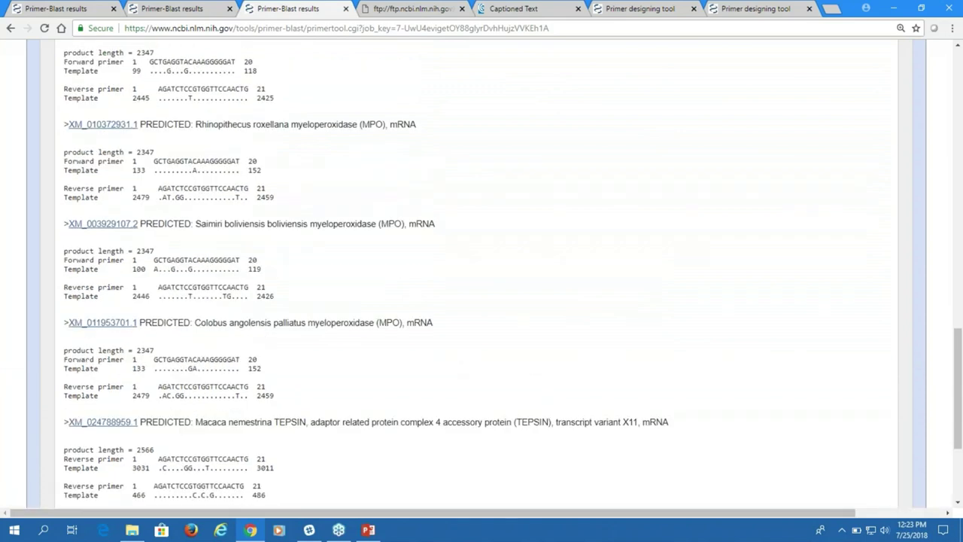
{"action": "scroll", "coordinate": [482, 271], "scroll_direction": "up", "scroll_amount": 1}
{"action": "scroll", "coordinate": [482, 277], "scroll_direction": "up", "scroll_amount": 3}
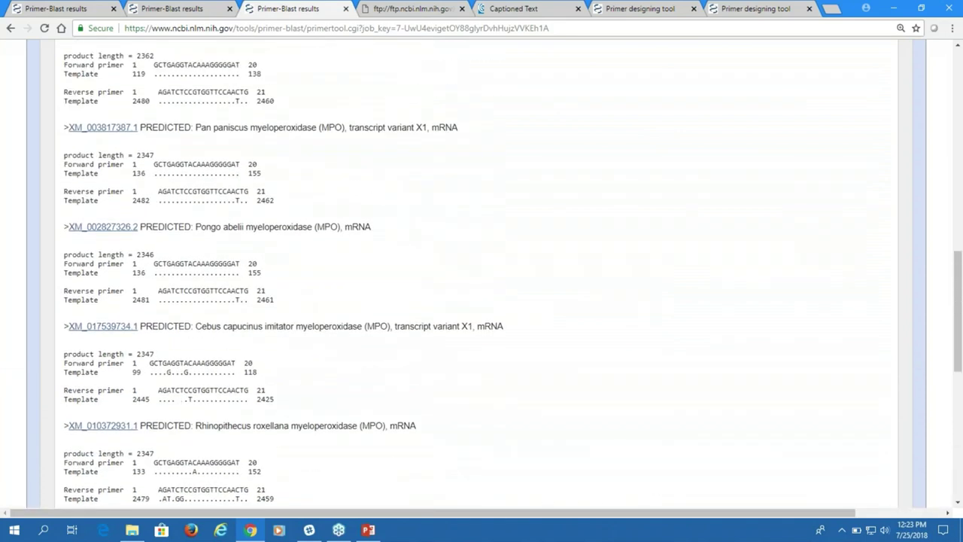
{"action": "scroll", "coordinate": [240, 227], "scroll_direction": "up", "scroll_amount": 2}
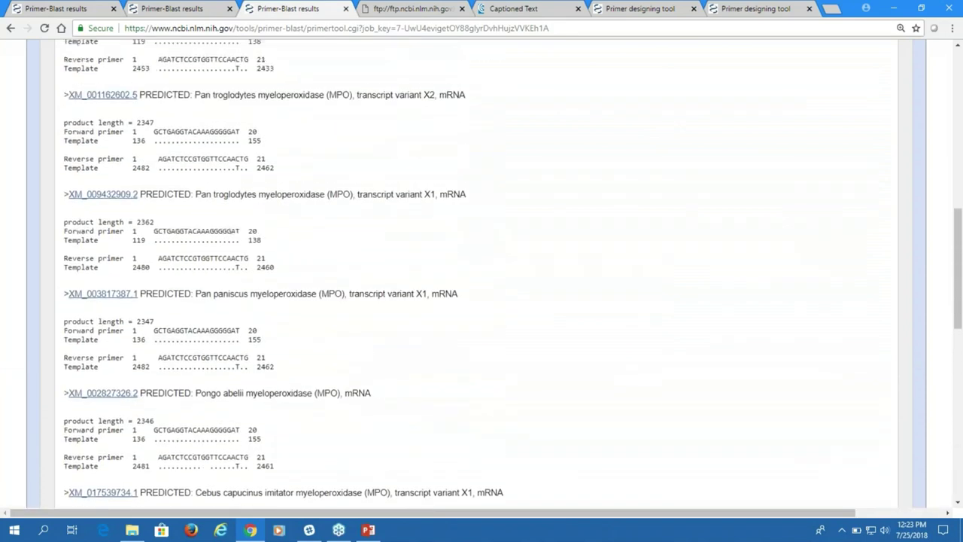
{"action": "scroll", "coordinate": [239, 227], "scroll_direction": "up", "scroll_amount": 3}
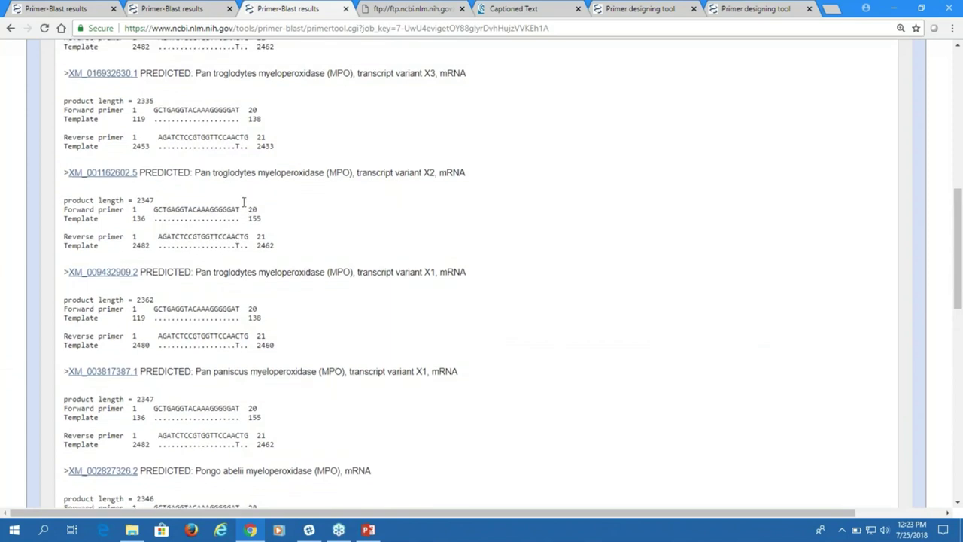
{"action": "scroll", "coordinate": [242, 210], "scroll_direction": "up", "scroll_amount": 1}
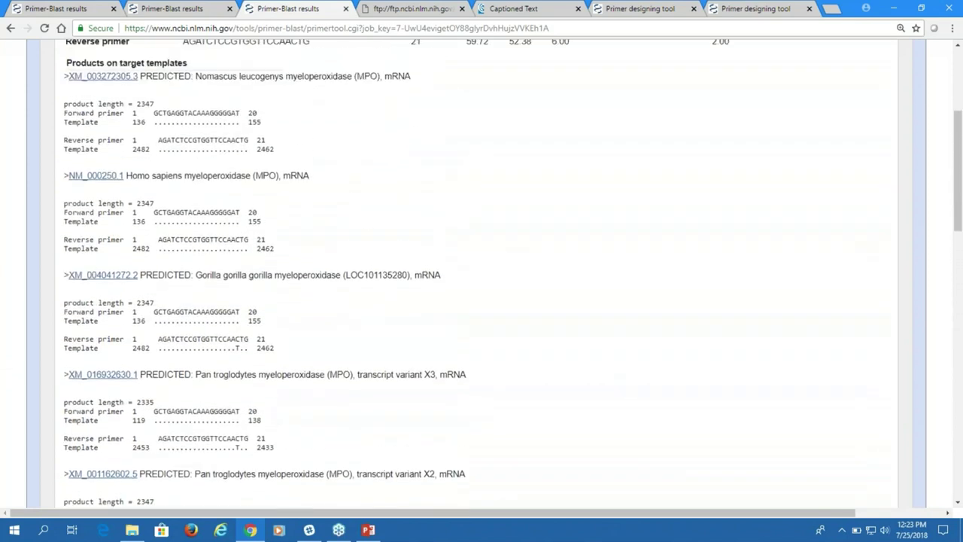
{"action": "scroll", "coordinate": [244, 208], "scroll_direction": "up", "scroll_amount": 3}
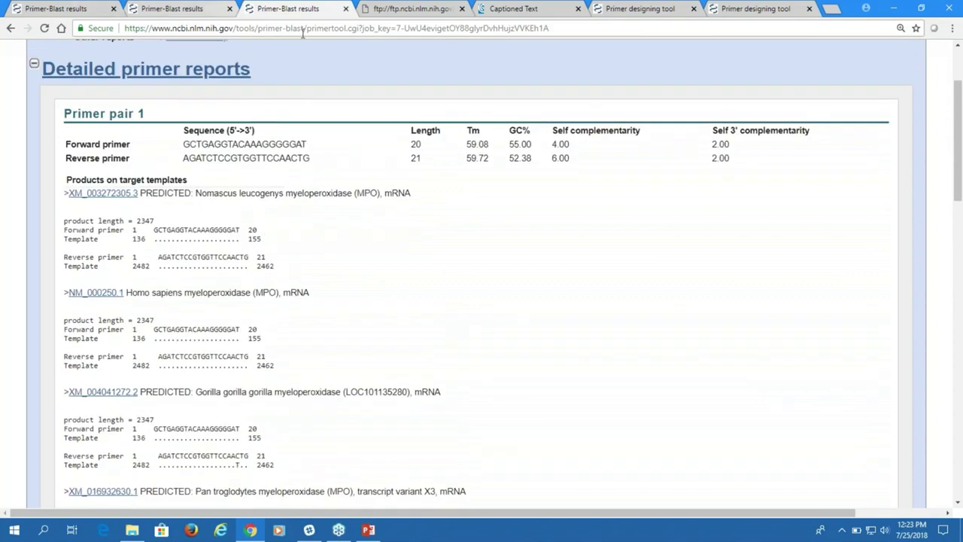
Go to the ape mitochondrial genomes section of the notes, returning to it after advancing the slide show to the "To the website ..." slide.
{"action": "left_click", "coordinate": [394, 14]}
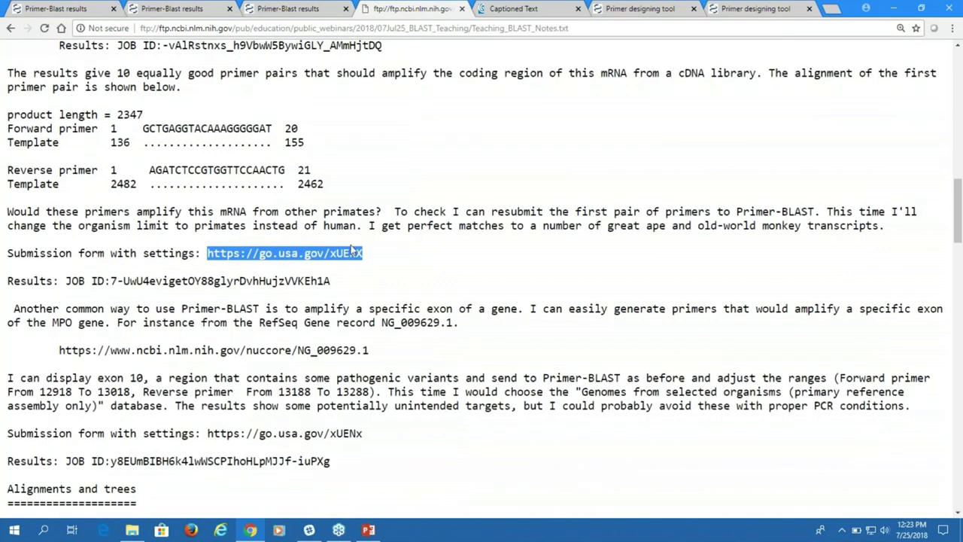
{"action": "scroll", "coordinate": [352, 250], "scroll_direction": "down", "scroll_amount": 3}
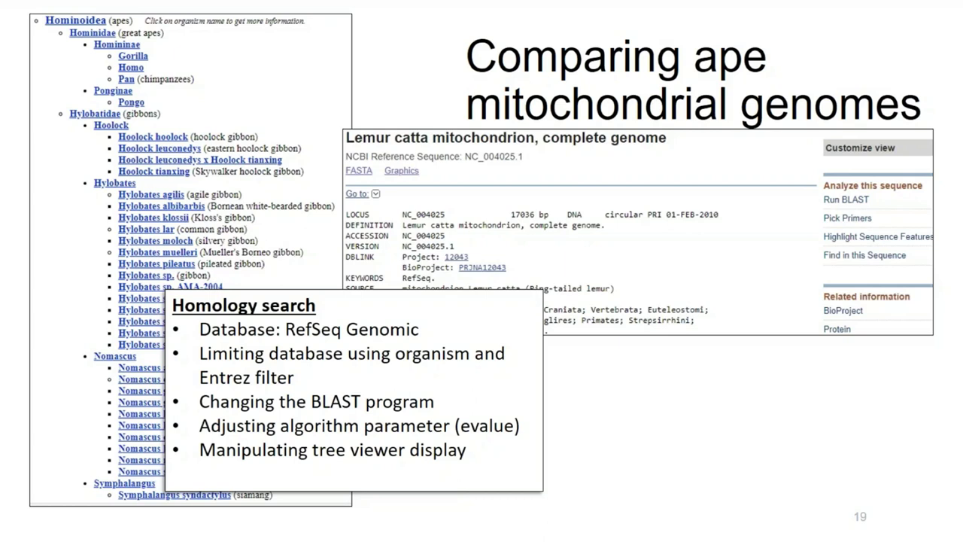
{"action": "key", "text": "Right"}
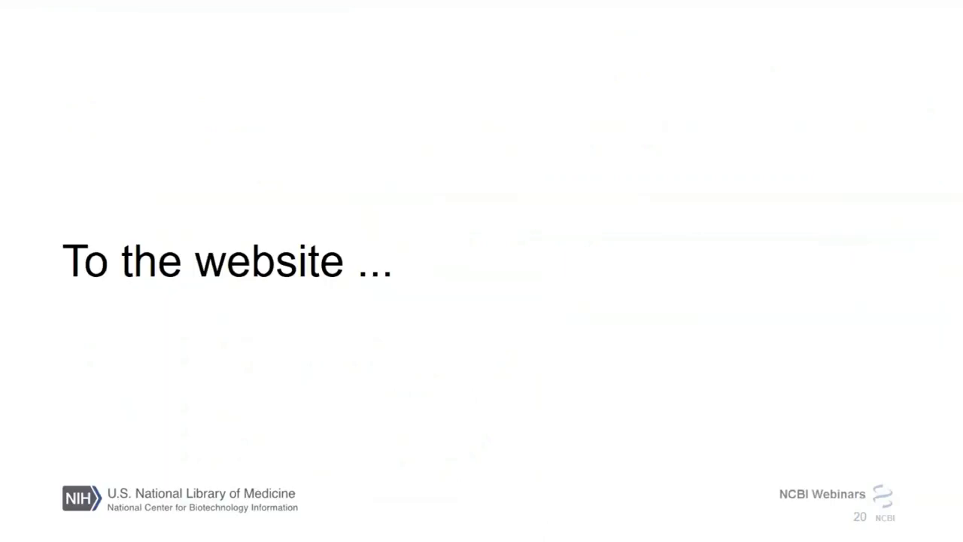
{"action": "key", "text": "alt+Tab"}
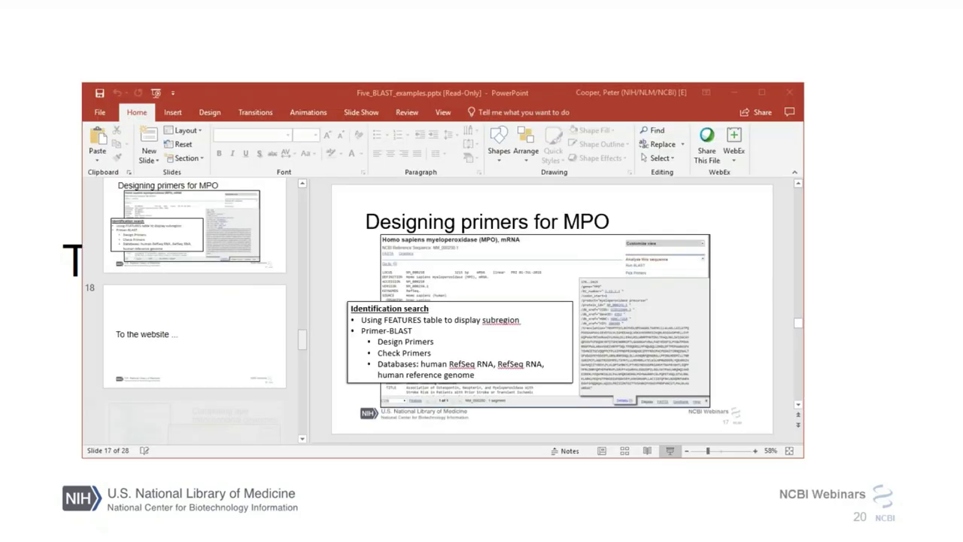
{"action": "key", "text": "alt+Tab"}
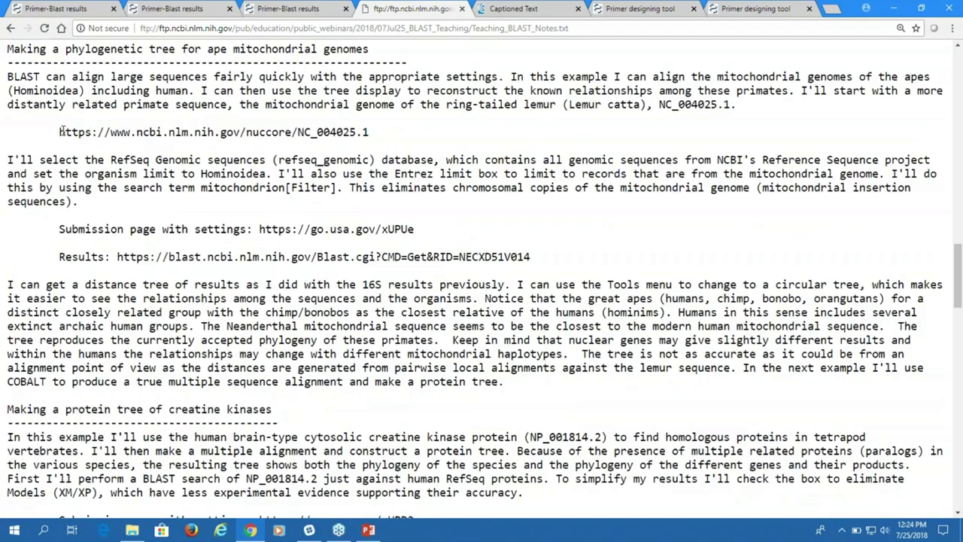
Open the Lemur catta mitochondrial genome record NC_004025.1 from the notes' link, replacing the Primer-BLAST form for NM_000250.1.
{"action": "left_click_drag", "start_coordinate": [60, 131], "coordinate": [369, 134]}
{"action": "right_click", "coordinate": [272, 136]}
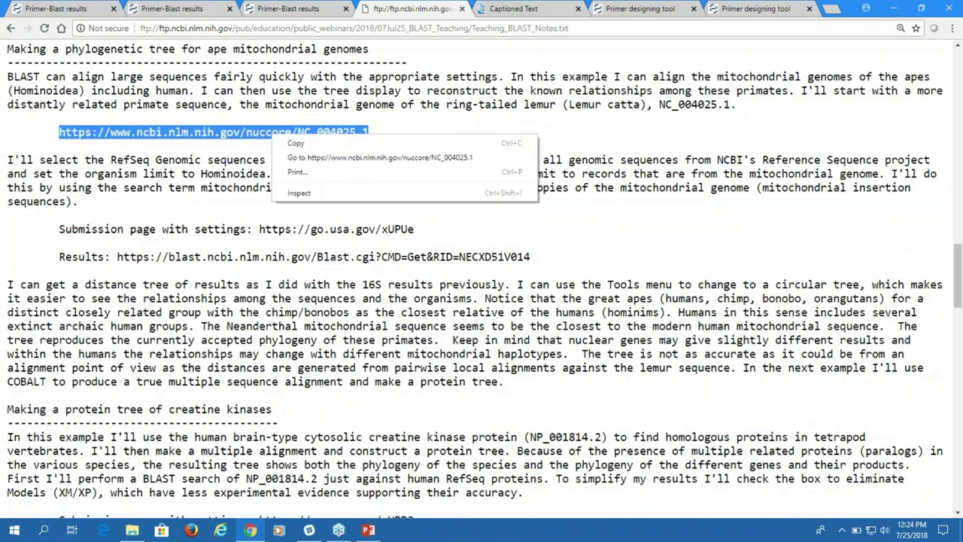
{"action": "left_click", "coordinate": [308, 144]}
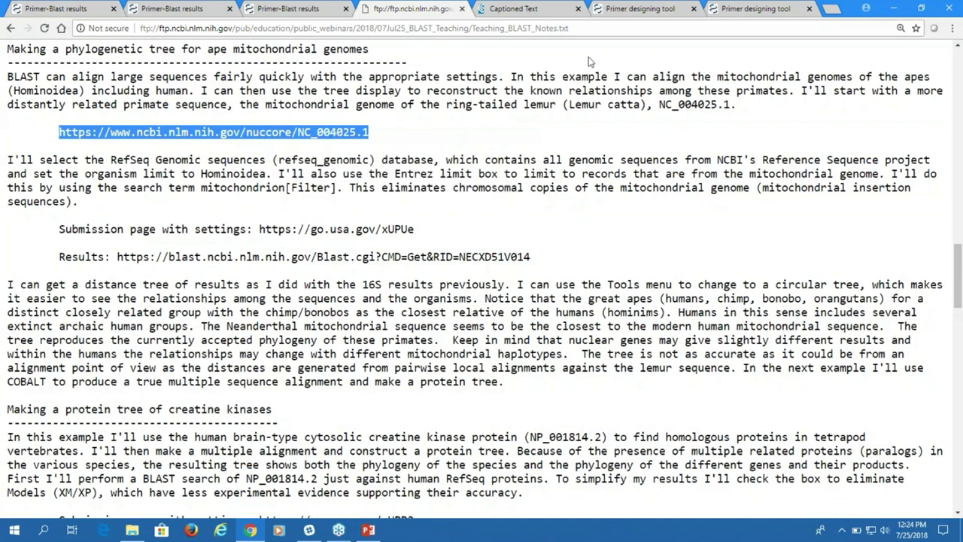
{"action": "left_click", "coordinate": [644, 6]}
{"action": "left_click", "coordinate": [442, 28]}
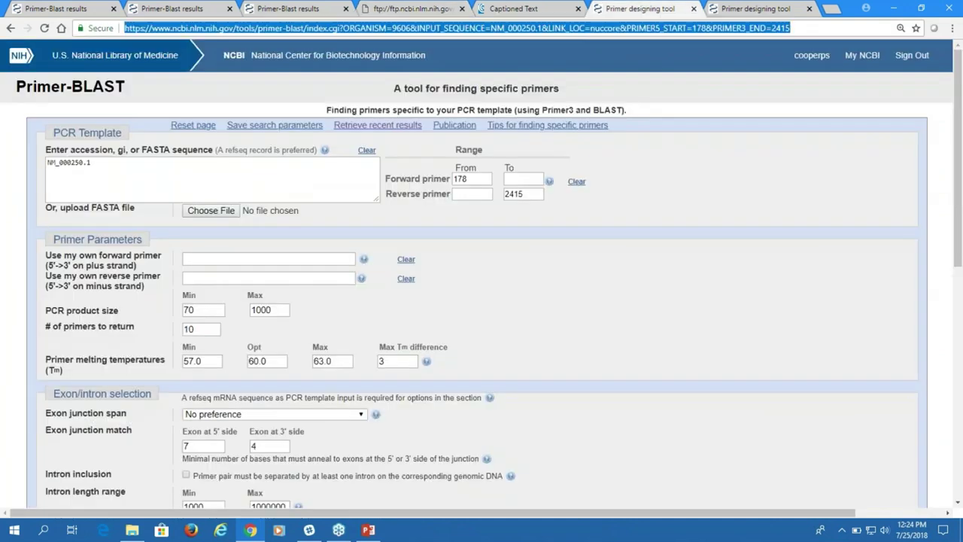
{"action": "key", "text": "ctrl+v"}
{"action": "key", "text": "Return"}
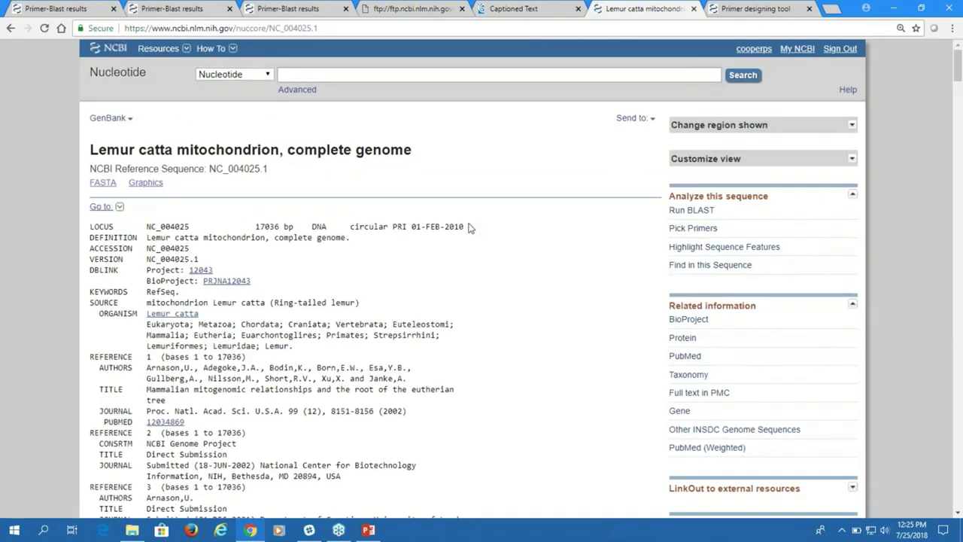
Start a nucleotide BLAST of the Lemur catta mitochondrial genome record against the Reference genomic sequences (refseq_genomic) database.
{"action": "scroll", "coordinate": [514, 245], "scroll_direction": "down", "scroll_amount": 1}
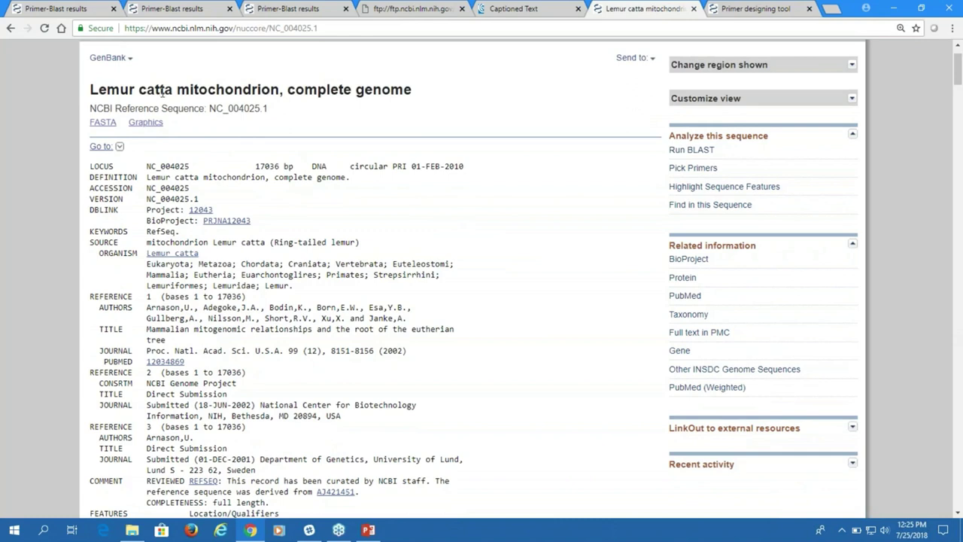
{"action": "left_click", "coordinate": [689, 149]}
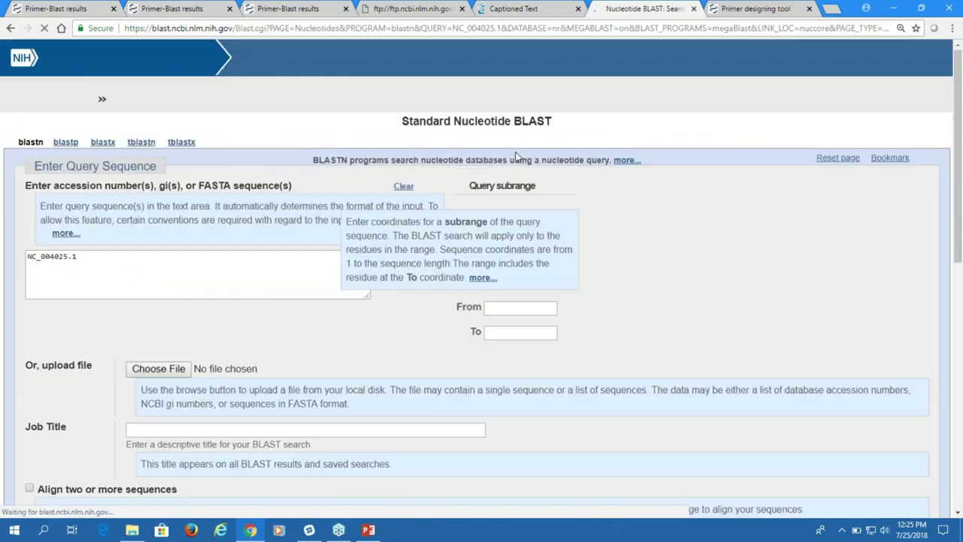
{"action": "scroll", "coordinate": [516, 152], "scroll_direction": "down", "scroll_amount": 2}
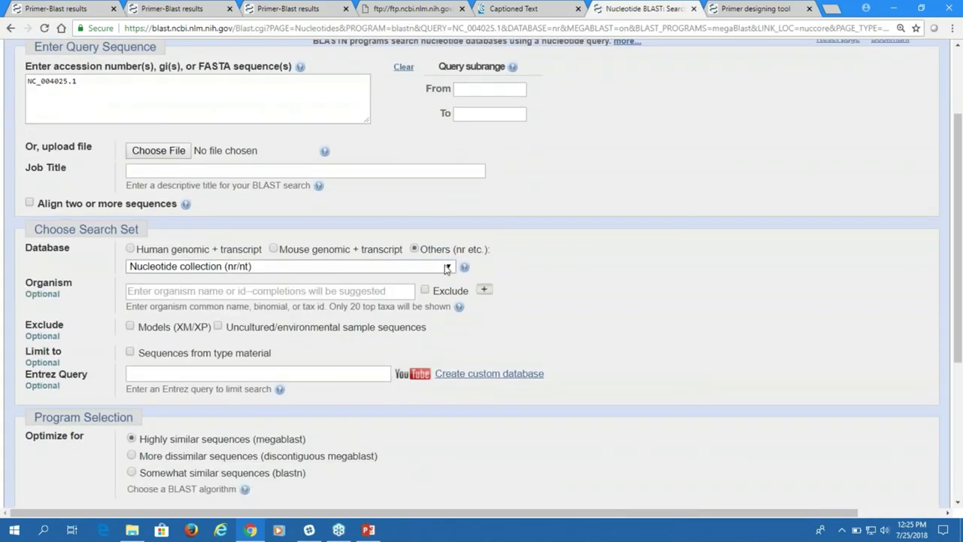
{"action": "left_click", "coordinate": [447, 268]}
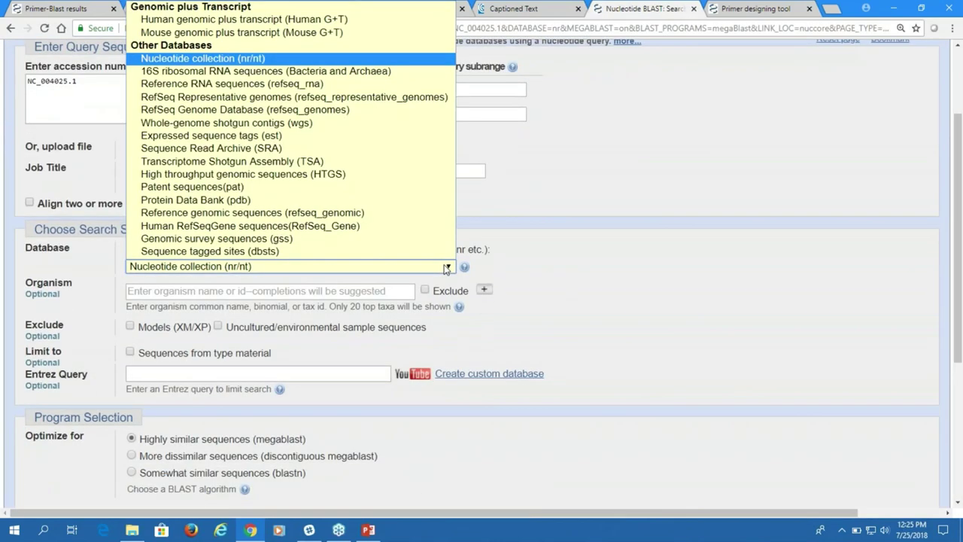
{"action": "left_click", "coordinate": [393, 218]}
Limit the search set to the organism Hominoidea (taxid:314295) and the Entrez query mitochondrion[Filter].
{"action": "scroll", "coordinate": [393, 218], "scroll_direction": "down", "scroll_amount": 3}
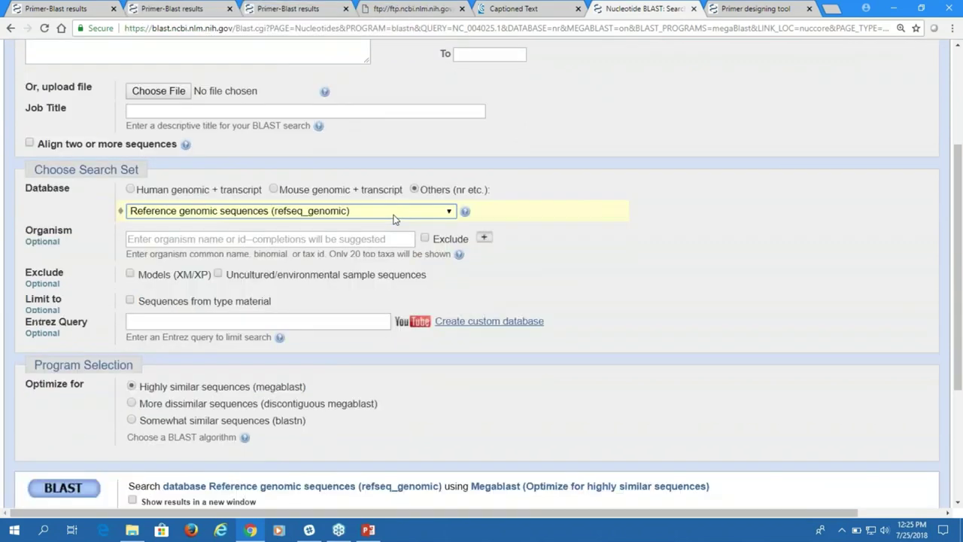
{"action": "left_click", "coordinate": [292, 178]}
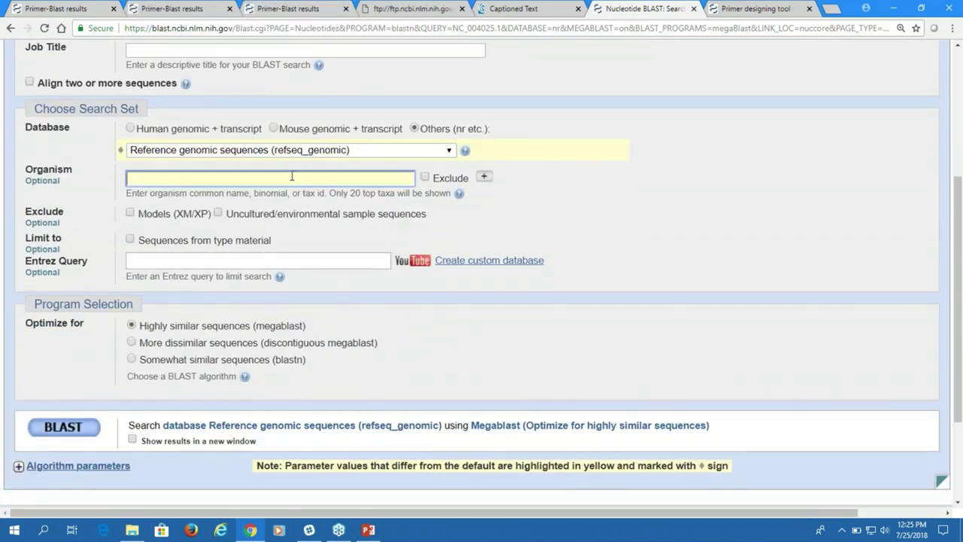
{"action": "type", "text": "Homi"}
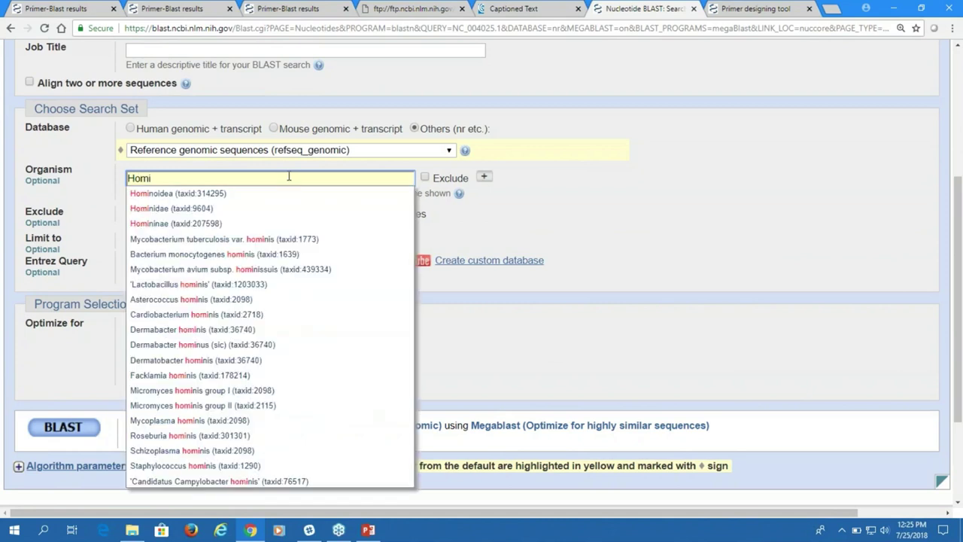
{"action": "left_click", "coordinate": [231, 194]}
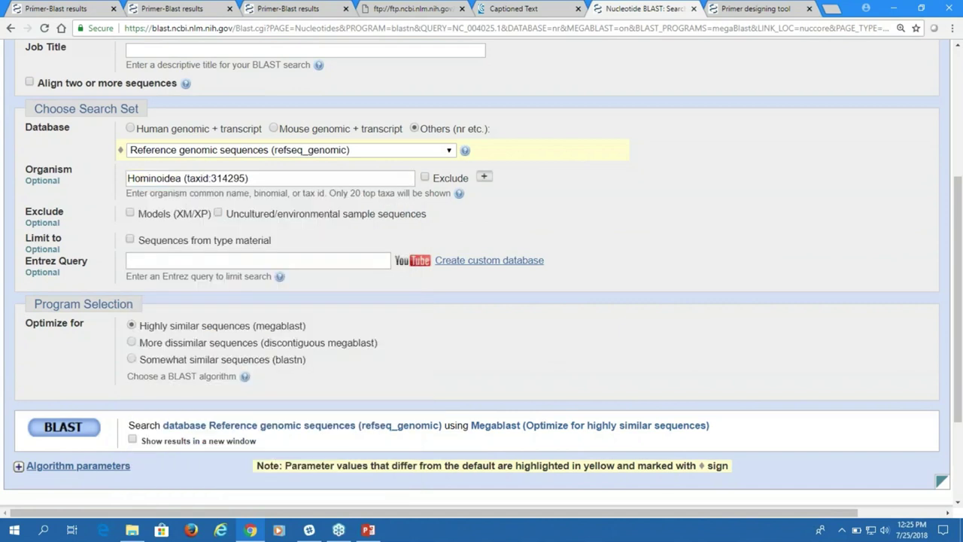
{"action": "left_click", "coordinate": [241, 261]}
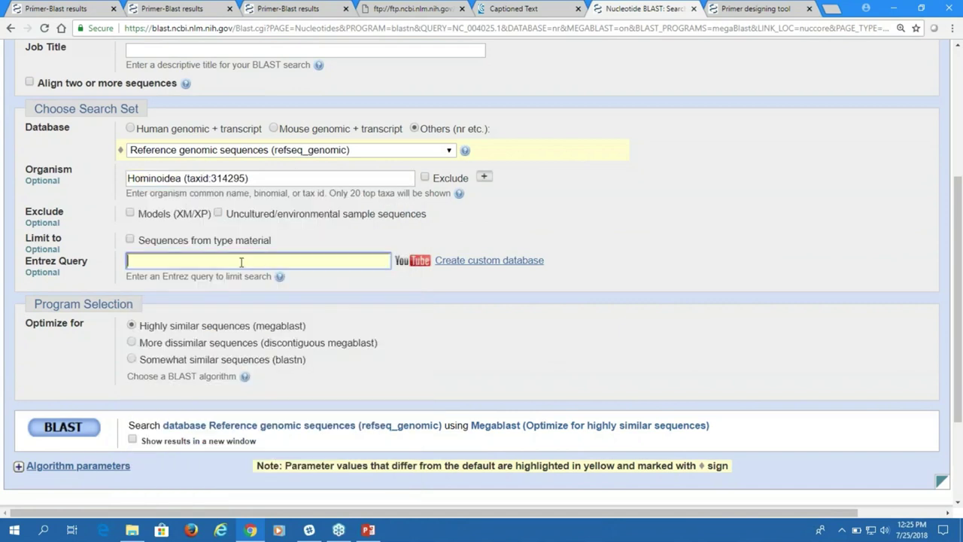
{"action": "type", "text": "mitochondrion[Filter]"}
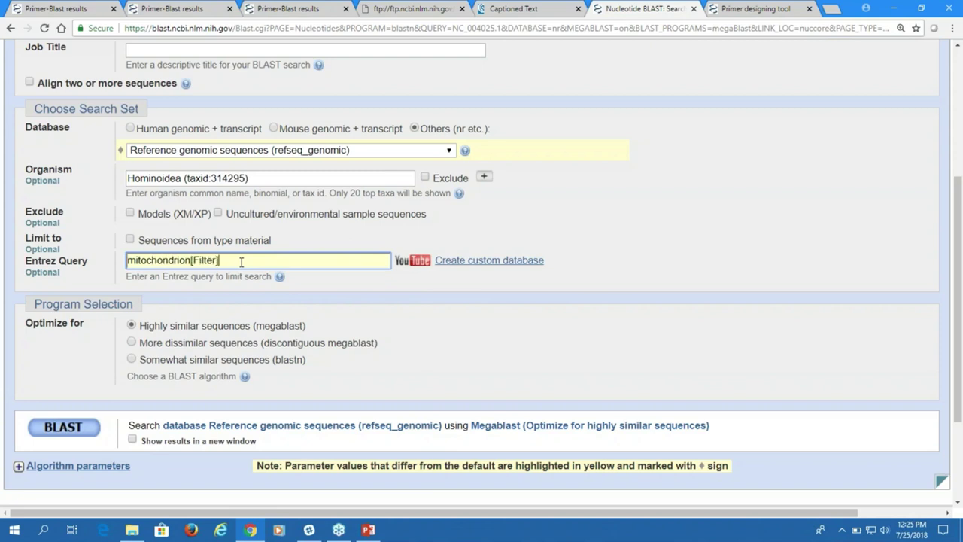
Review the query and search set, and optimize the search for more dissimilar sequences (discontiguous megablast).
{"action": "scroll", "coordinate": [235, 255], "scroll_direction": "down", "scroll_amount": 2}
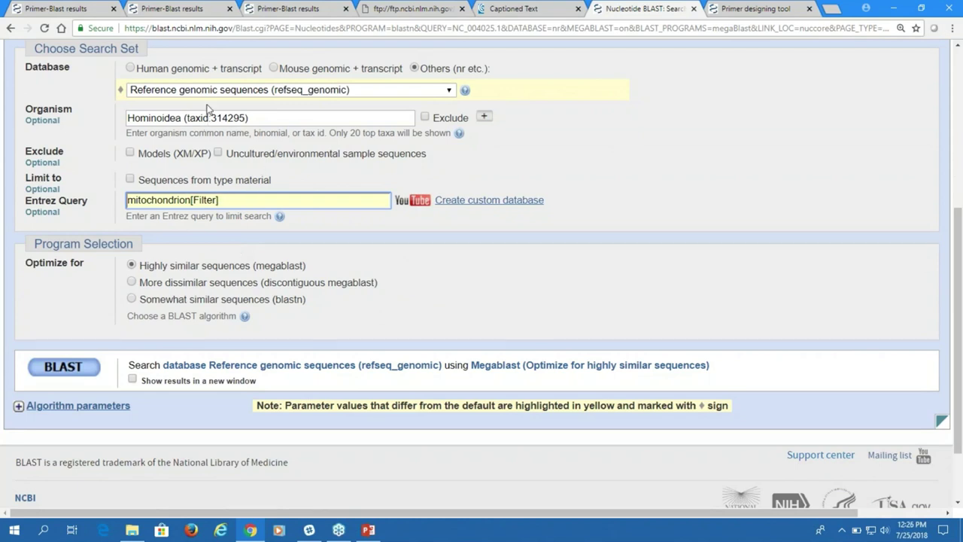
{"action": "scroll", "coordinate": [253, 155], "scroll_direction": "down", "scroll_amount": 2}
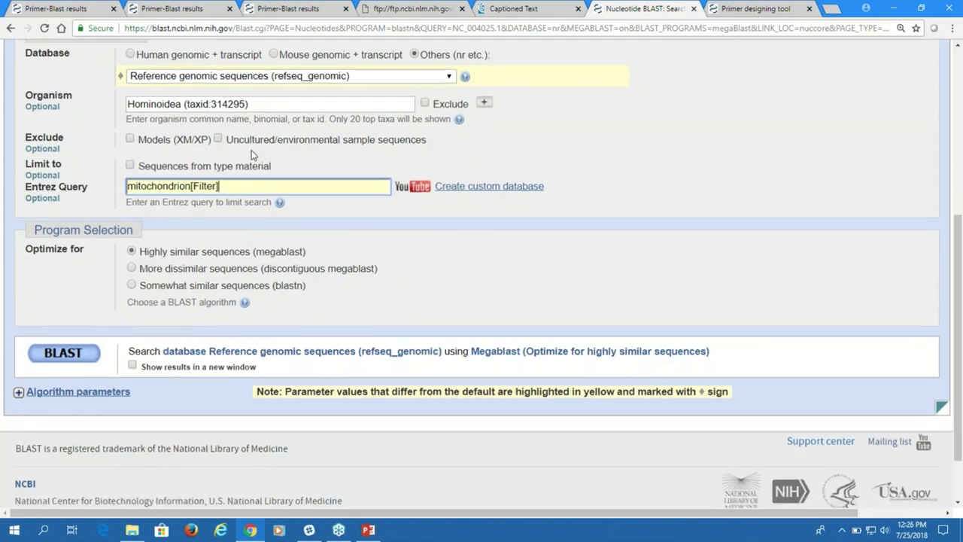
{"action": "scroll", "coordinate": [254, 155], "scroll_direction": "up", "scroll_amount": 5}
{"action": "scroll", "coordinate": [242, 155], "scroll_direction": "up", "scroll_amount": 1}
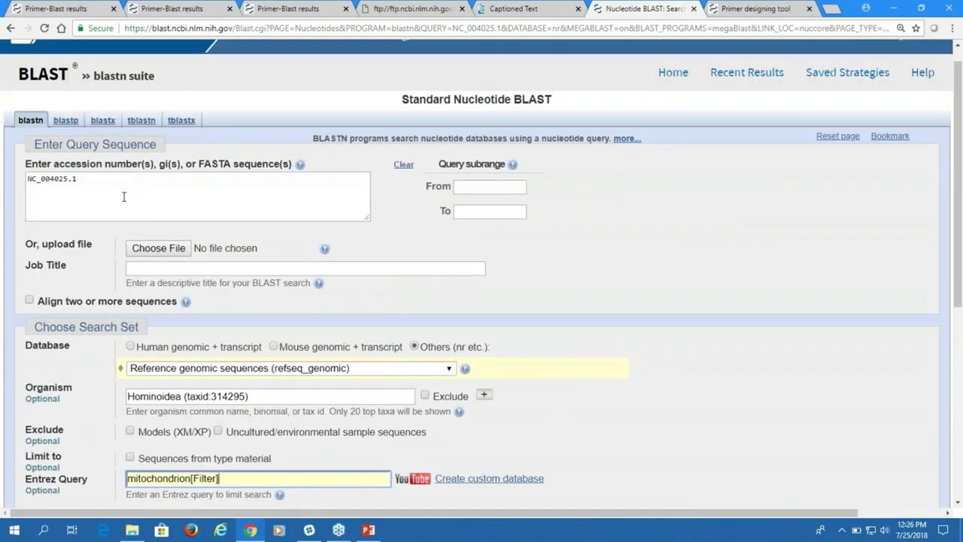
{"action": "scroll", "coordinate": [87, 180], "scroll_direction": "down", "scroll_amount": 5}
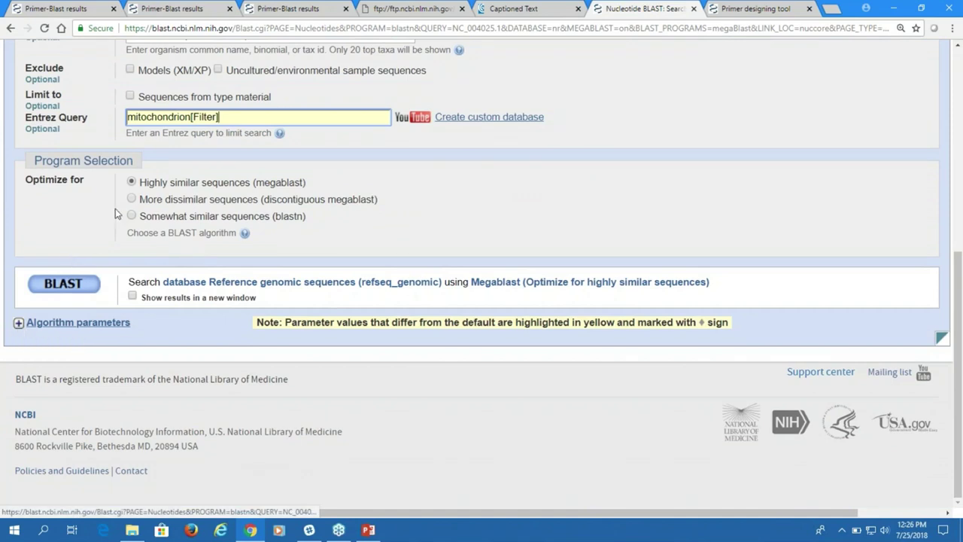
{"action": "left_click", "coordinate": [132, 199]}
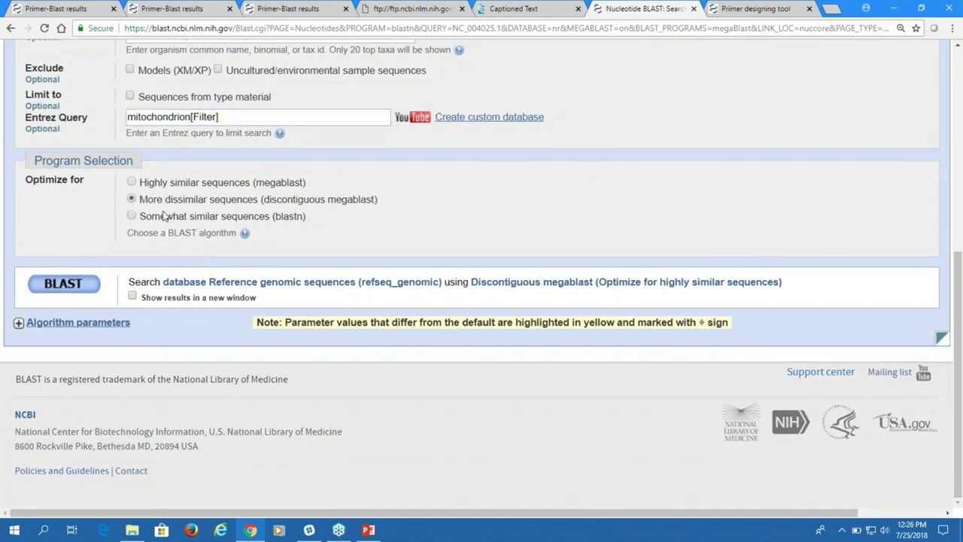
Expand the algorithm parameters and set the expect threshold to 1e-64.
{"action": "left_click", "coordinate": [19, 323]}
{"action": "scroll", "coordinate": [167, 306], "scroll_direction": "up", "scroll_amount": 1}
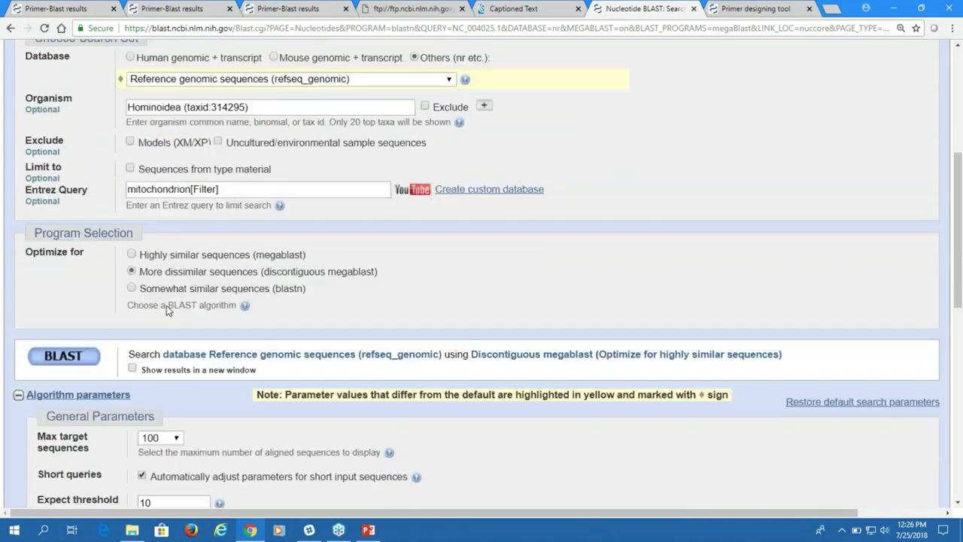
{"action": "scroll", "coordinate": [166, 305], "scroll_direction": "down", "scroll_amount": 3}
{"action": "left_click", "coordinate": [164, 249]}
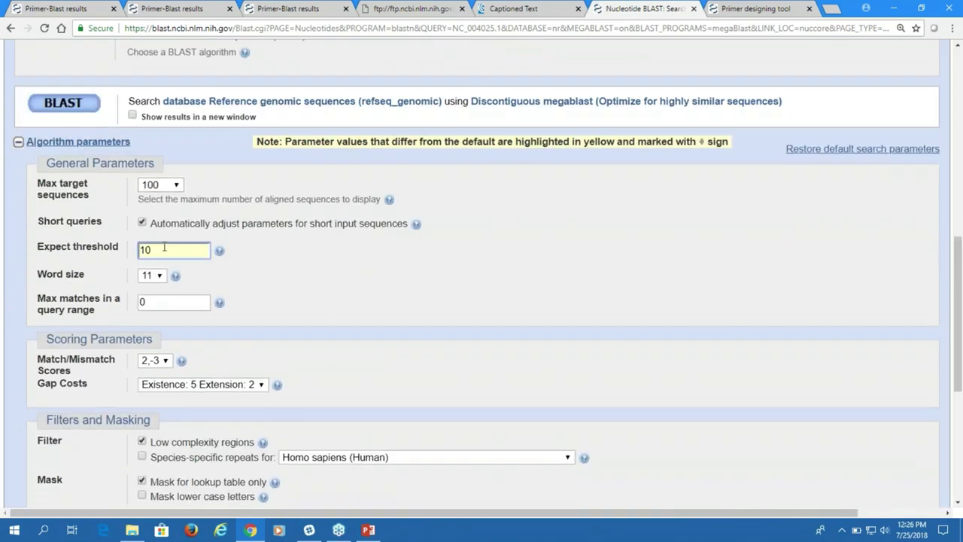
{"action": "key", "text": "BackSpace"}
{"action": "key", "text": "BackSpace"}
{"action": "type", "text": "1e-64"}
Load the saved ape mitochondrial genome BLAST results, RID NECXD51V014, using the results link in the teaching notes.
{"action": "scroll", "coordinate": [240, 260], "scroll_direction": "up", "scroll_amount": 6}
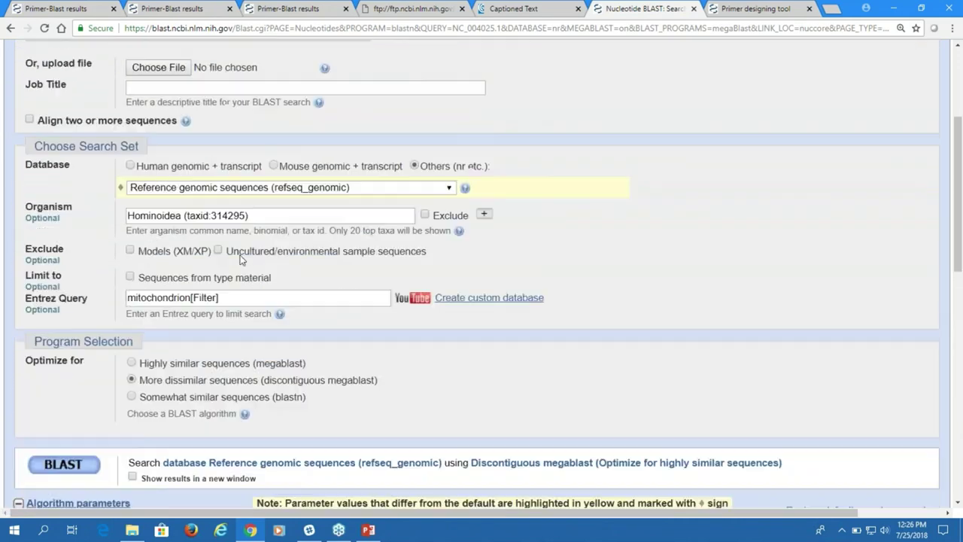
{"action": "scroll", "coordinate": [241, 260], "scroll_direction": "up", "scroll_amount": 2}
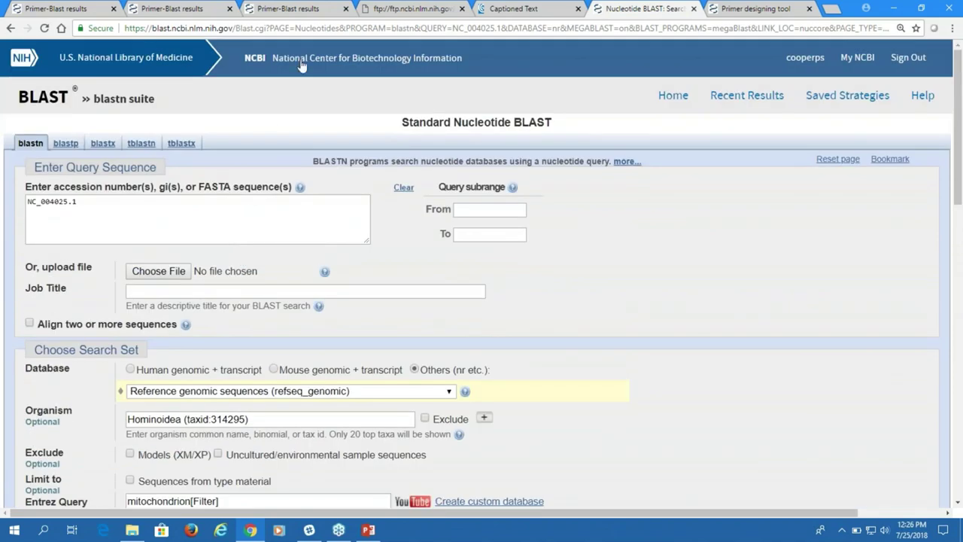
{"action": "left_click", "coordinate": [440, 9]}
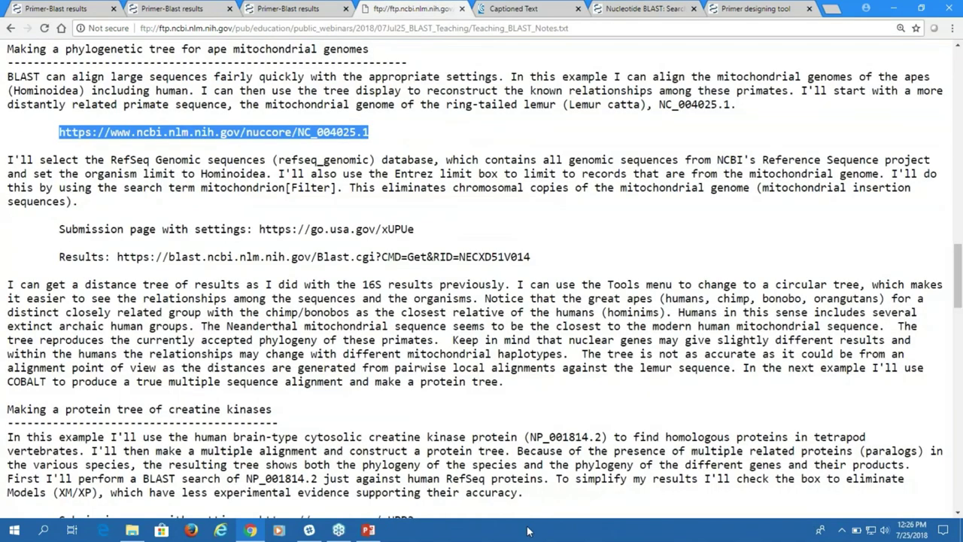
{"action": "left_click_drag", "start_coordinate": [542, 256], "coordinate": [117, 258]}
{"action": "key", "text": "ctrl+c"}
{"action": "left_click", "coordinate": [530, 28]}
{"action": "key", "text": "ctrl+v"}
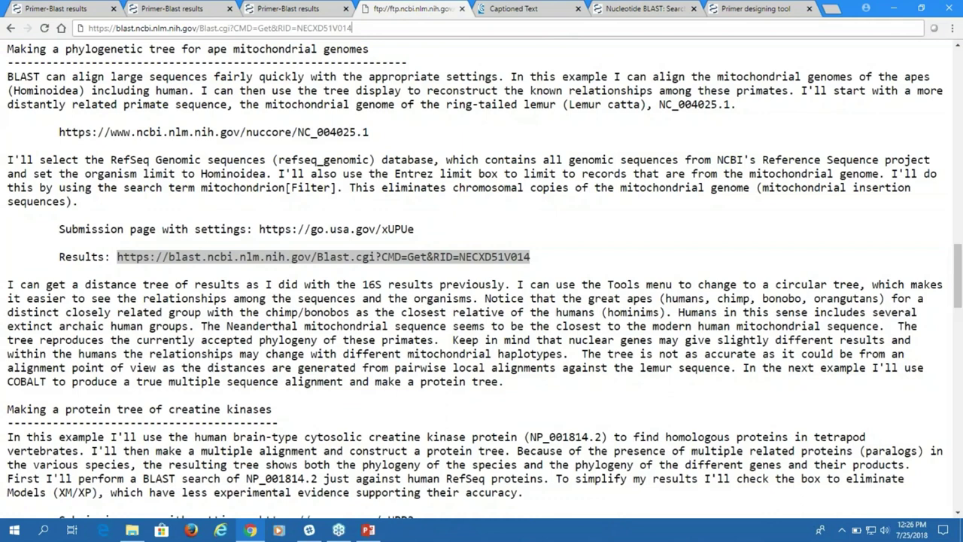
{"action": "key", "text": "Return"}
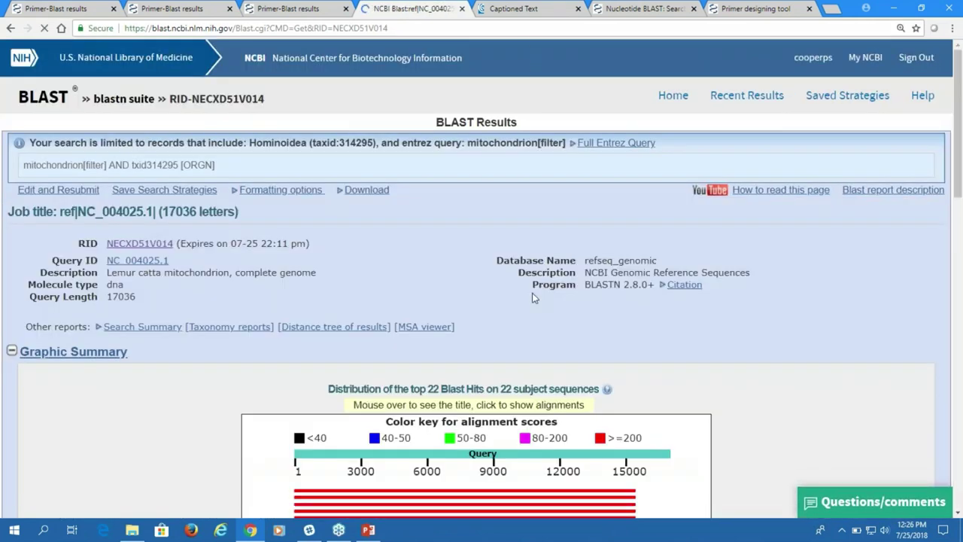
Examine the graphic summary and the list of hominoid mitochondrial genomes, comparing scores, query cover, E values and identity.
{"action": "scroll", "coordinate": [532, 298], "scroll_direction": "down", "scroll_amount": 1}
{"action": "scroll", "coordinate": [532, 298], "scroll_direction": "down", "scroll_amount": 4}
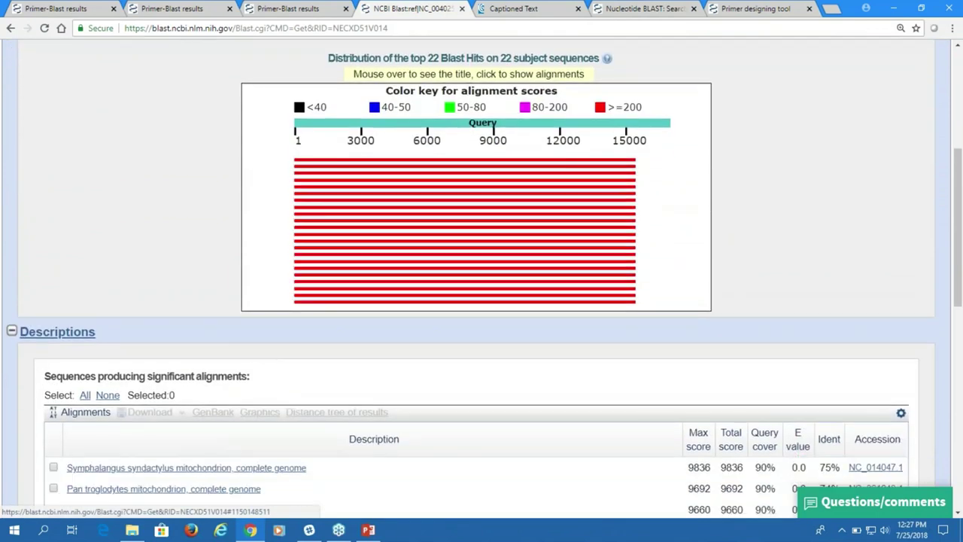
{"action": "scroll", "coordinate": [532, 298], "scroll_direction": "down", "scroll_amount": 5}
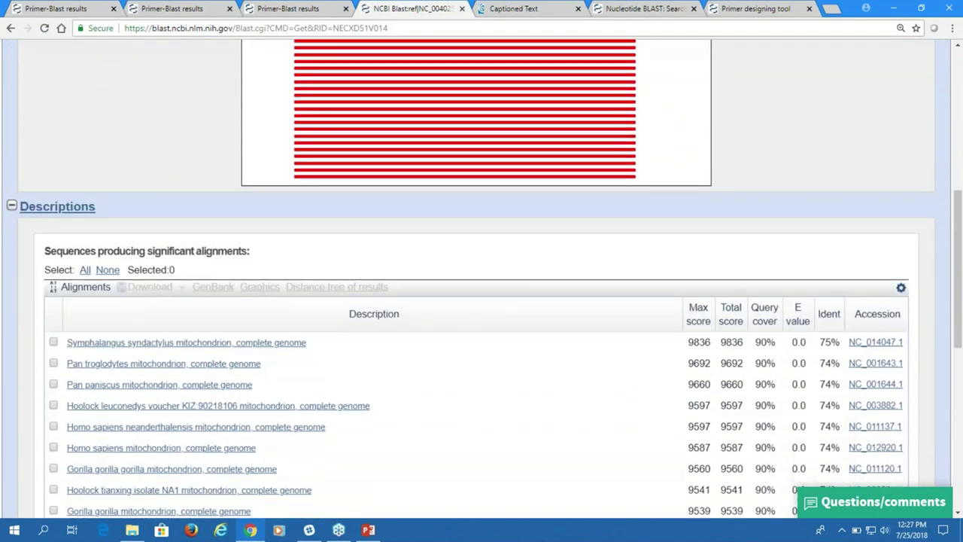
{"action": "scroll", "coordinate": [481, 278], "scroll_direction": "down", "scroll_amount": 3}
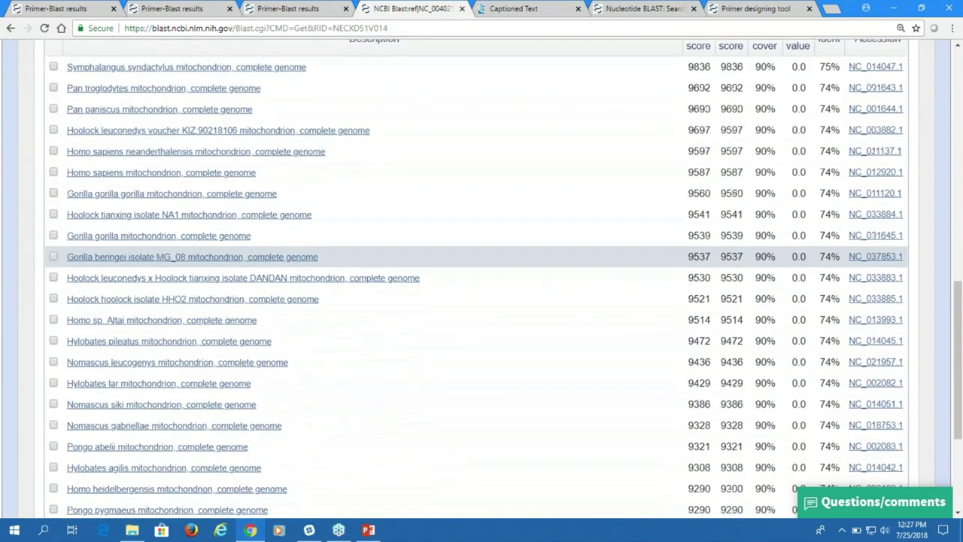
{"action": "scroll", "coordinate": [482, 287], "scroll_direction": "up", "scroll_amount": 5}
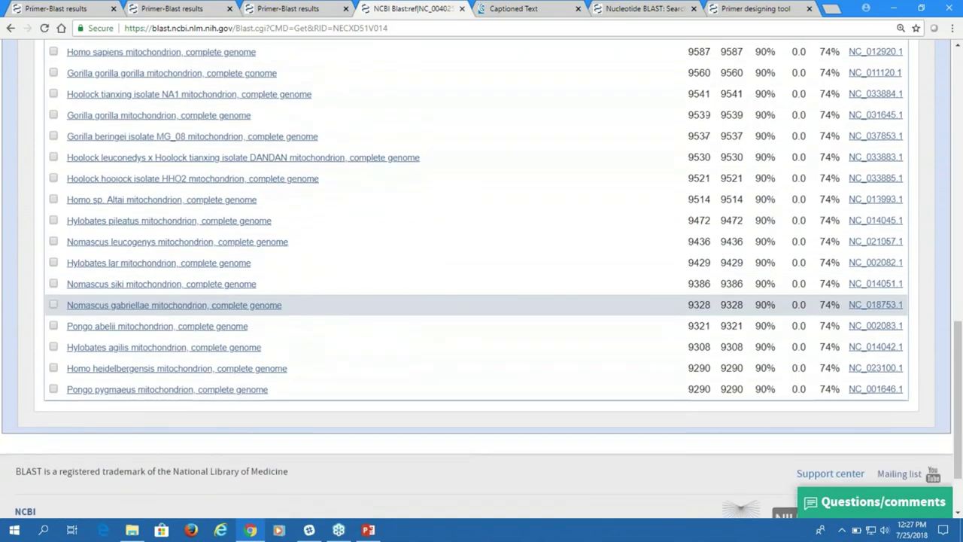
{"action": "scroll", "coordinate": [481, 287], "scroll_direction": "up", "scroll_amount": 1}
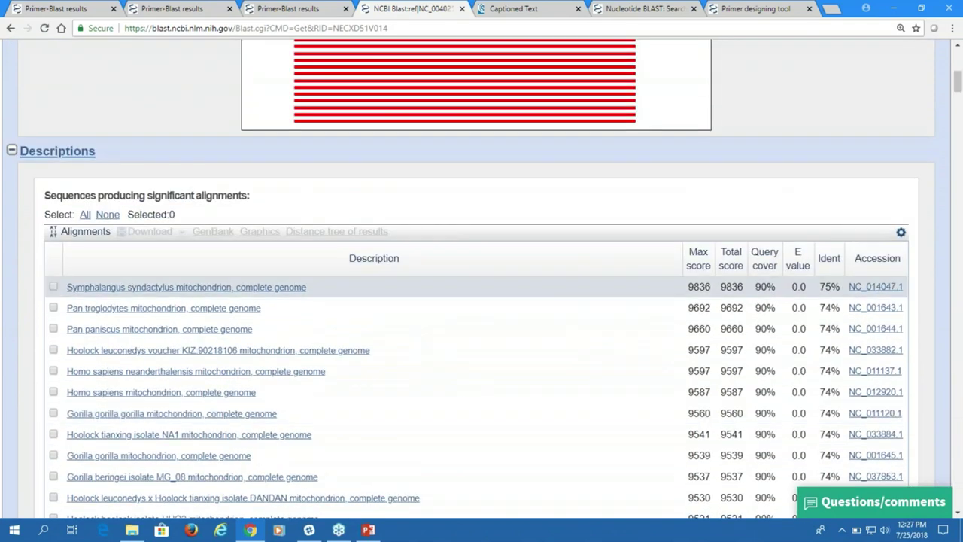
{"action": "scroll", "coordinate": [481, 288], "scroll_direction": "down", "scroll_amount": 1}
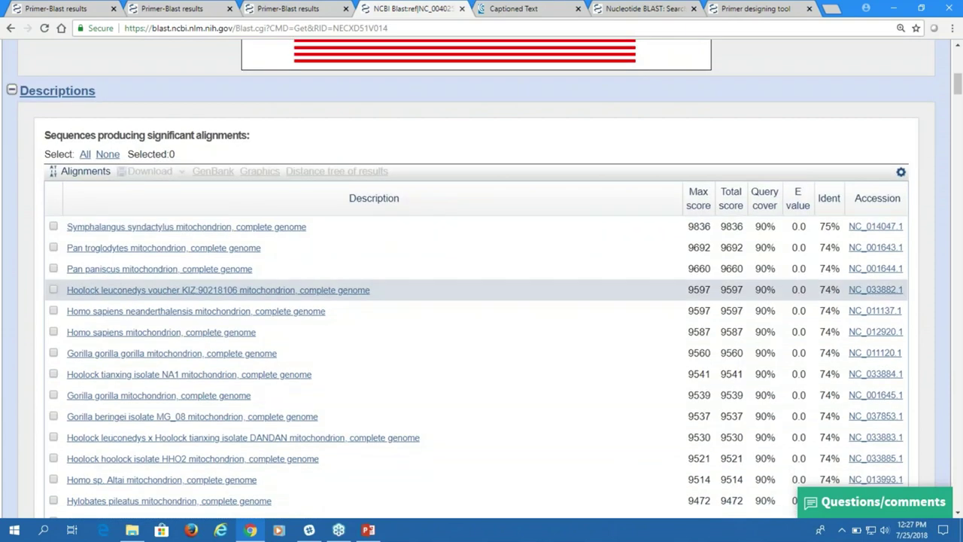
{"action": "scroll", "coordinate": [482, 288], "scroll_direction": "down", "scroll_amount": 4}
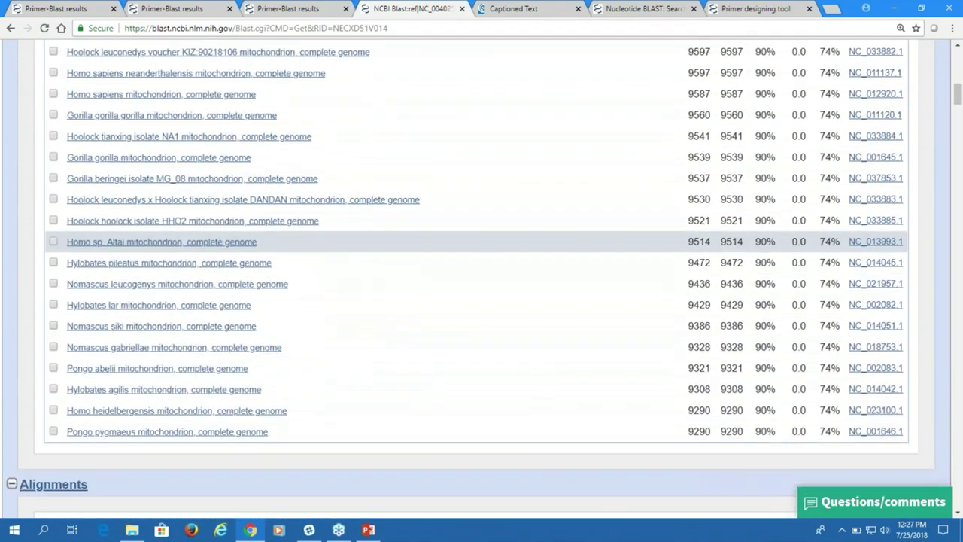
Open the distance tree of the BLAST results and change its layout to a circular tree.
{"action": "scroll", "coordinate": [557, 272], "scroll_direction": "up", "scroll_amount": 14}
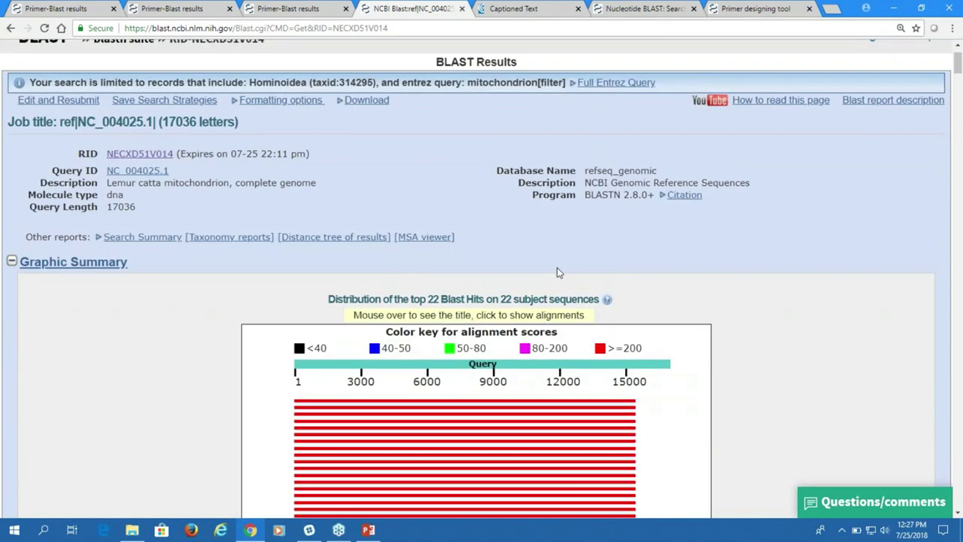
{"action": "left_click", "coordinate": [354, 240]}
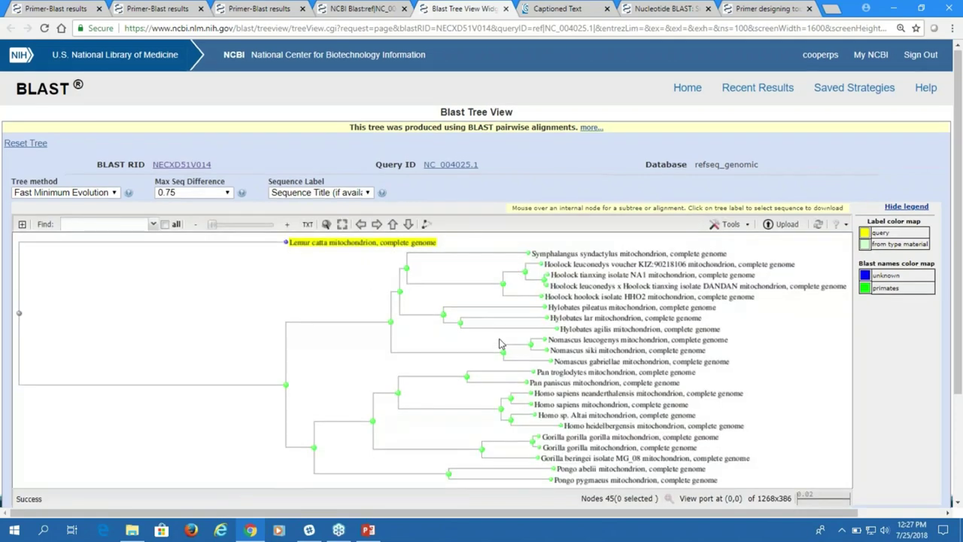
{"action": "scroll", "coordinate": [500, 344], "scroll_direction": "down", "scroll_amount": 1}
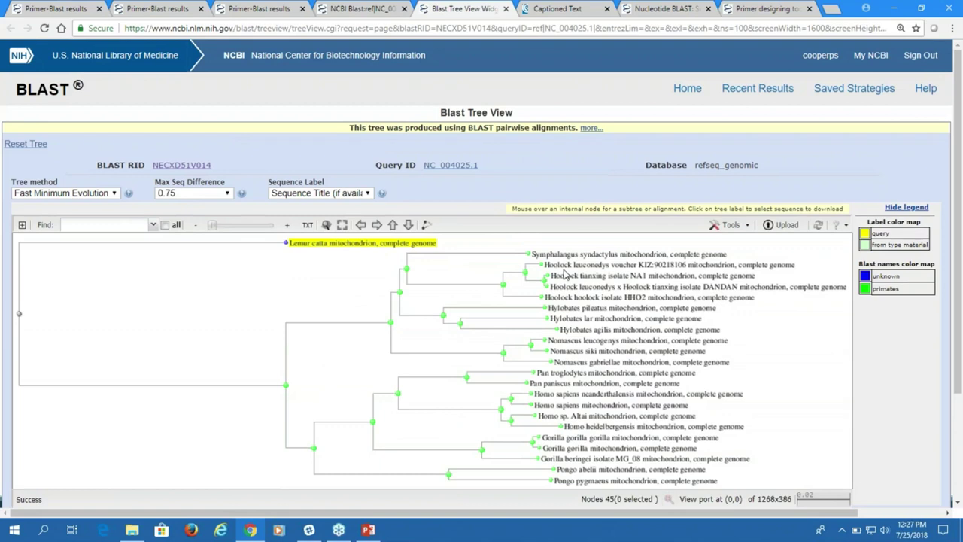
{"action": "left_click", "coordinate": [748, 230]}
{"action": "mouse_move", "coordinate": [738, 268]}
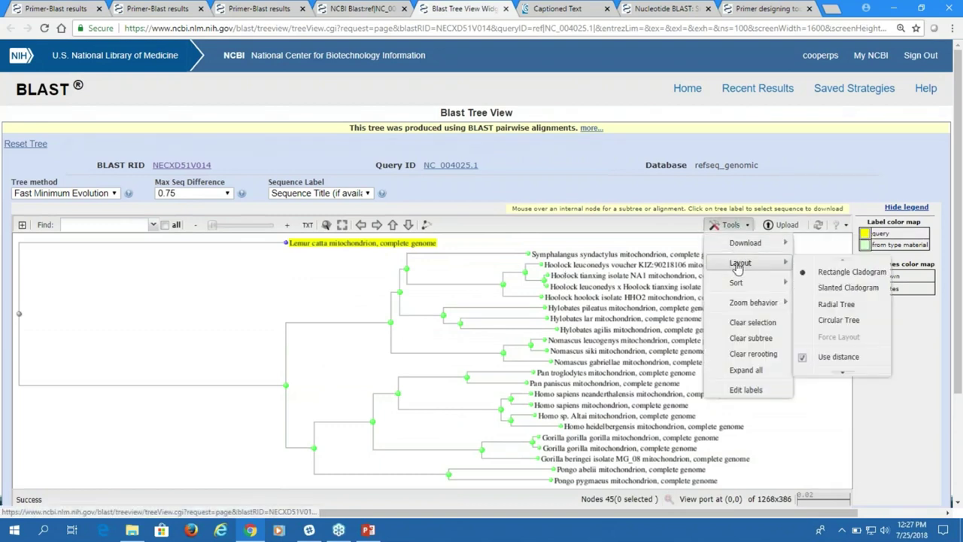
{"action": "left_click", "coordinate": [831, 304]}
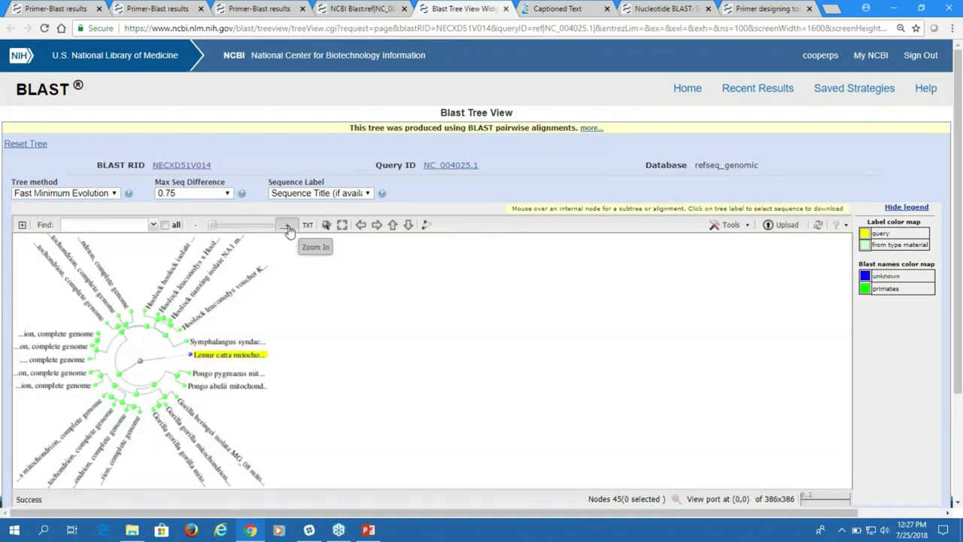
Enlarge the circular tree and examine the human, chimpanzee, gorilla and orangutan branches, the gibbon groups and the Lemur catta outgroup.
{"action": "left_click", "coordinate": [290, 224]}
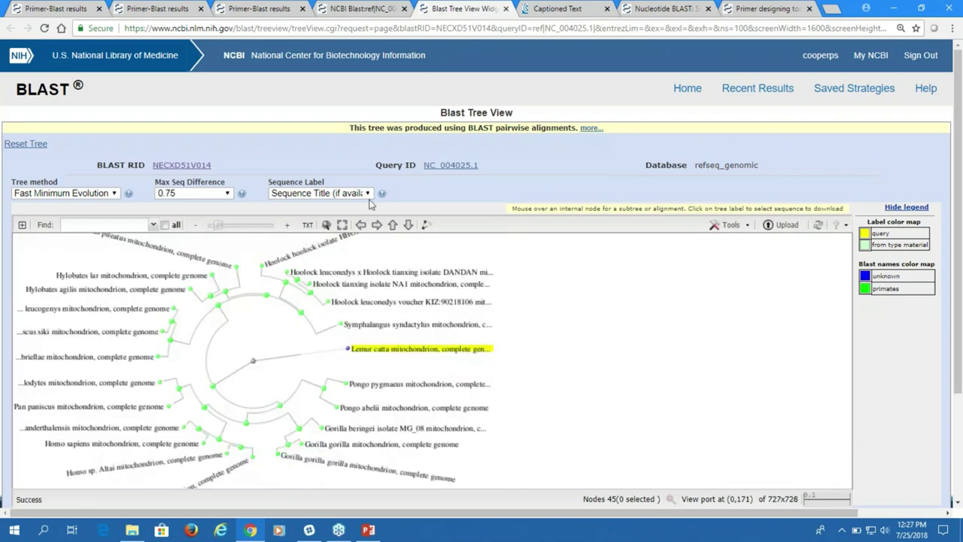
{"action": "left_click", "coordinate": [289, 226]}
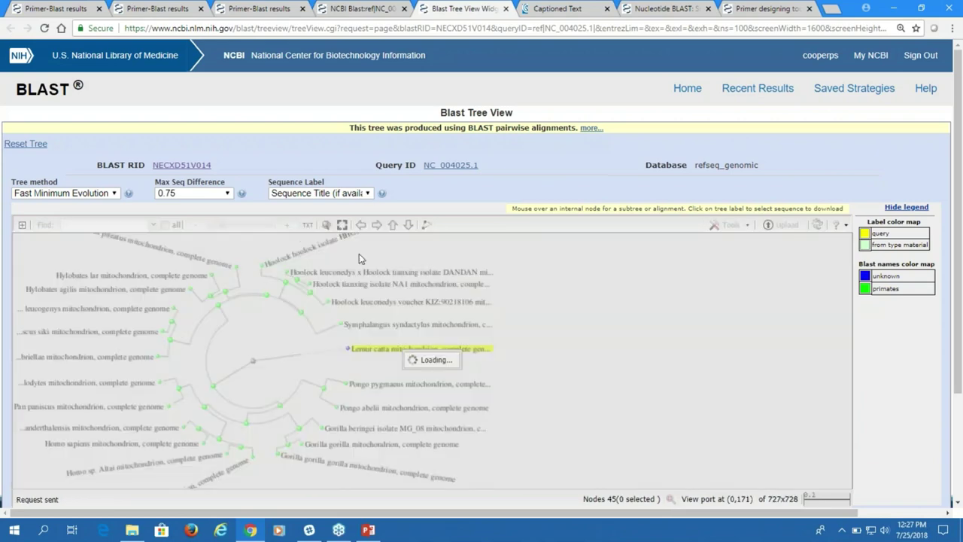
{"action": "scroll", "coordinate": [547, 293], "scroll_direction": "down", "scroll_amount": 1}
{"action": "scroll", "coordinate": [547, 293], "scroll_direction": "down", "scroll_amount": 2}
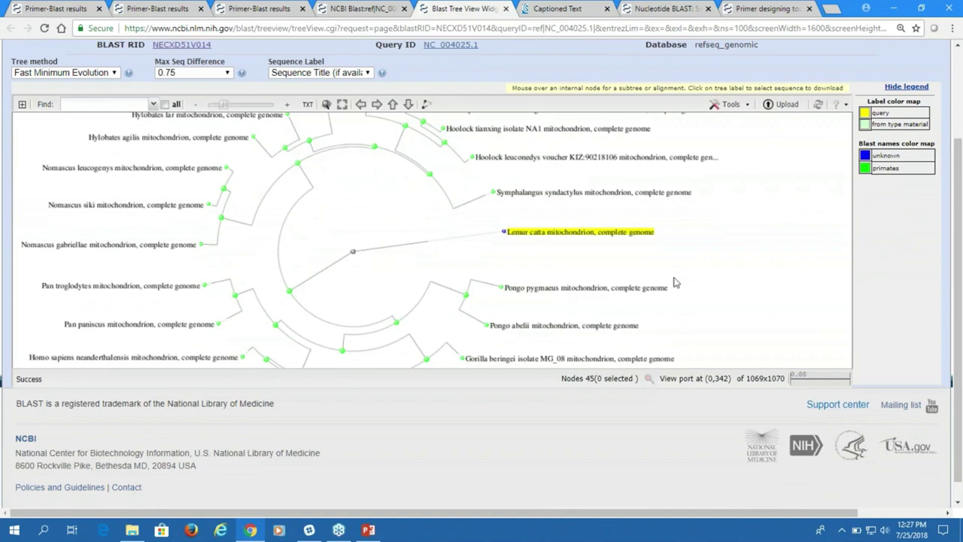
{"action": "left_click_drag", "start_coordinate": [564, 262], "coordinate": [563, 181]}
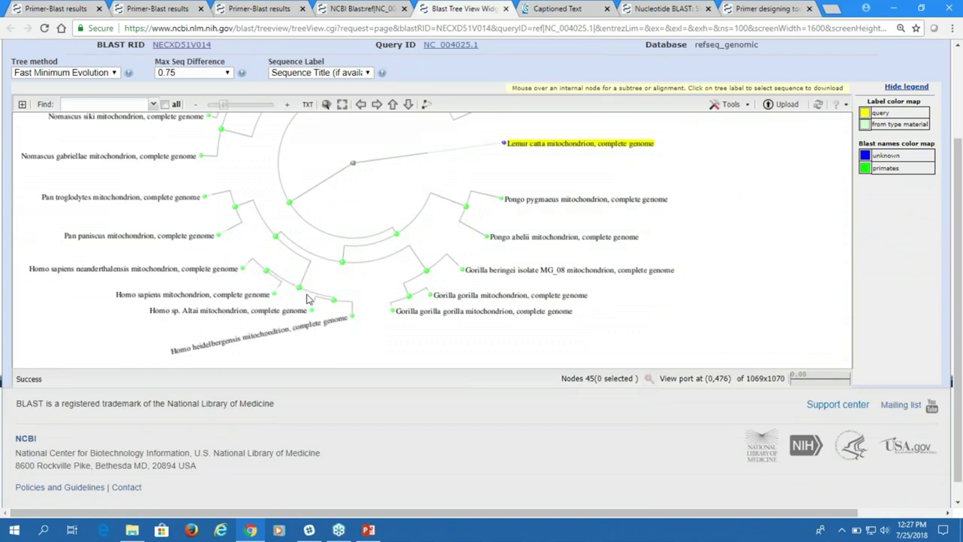
{"action": "mouse_move", "coordinate": [226, 263]}
{"action": "mouse_move", "coordinate": [403, 295]}
{"action": "mouse_move", "coordinate": [395, 234]}
{"action": "left_click_drag", "start_coordinate": [350, 158], "coordinate": [361, 289]}
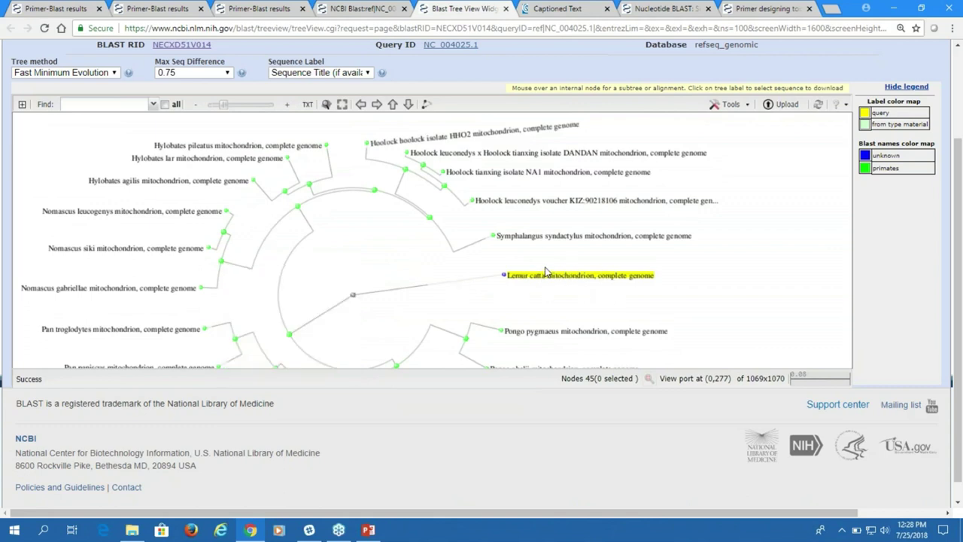
Switch to the PowerPoint slide show at the "Building a tree for creatine kinases" slide.
{"action": "left_click", "coordinate": [368, 530]}
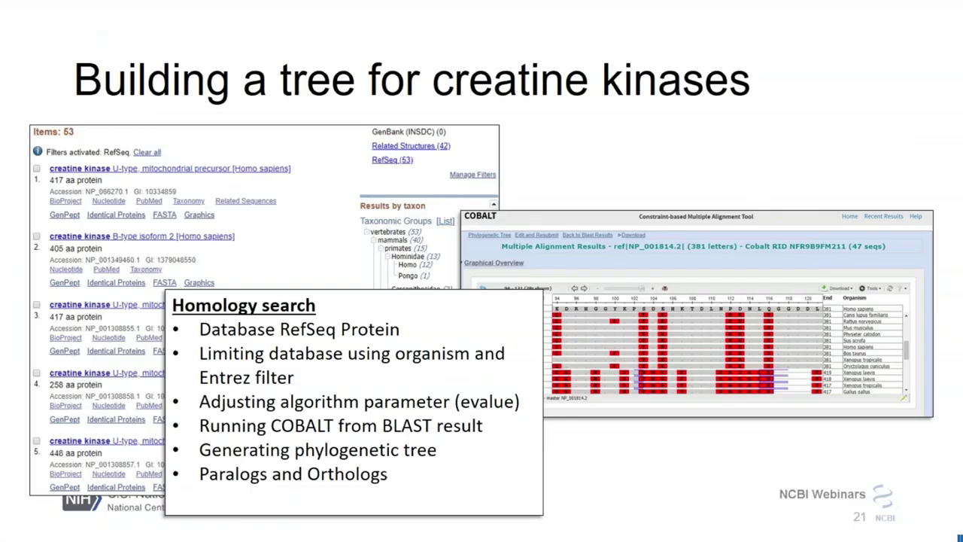